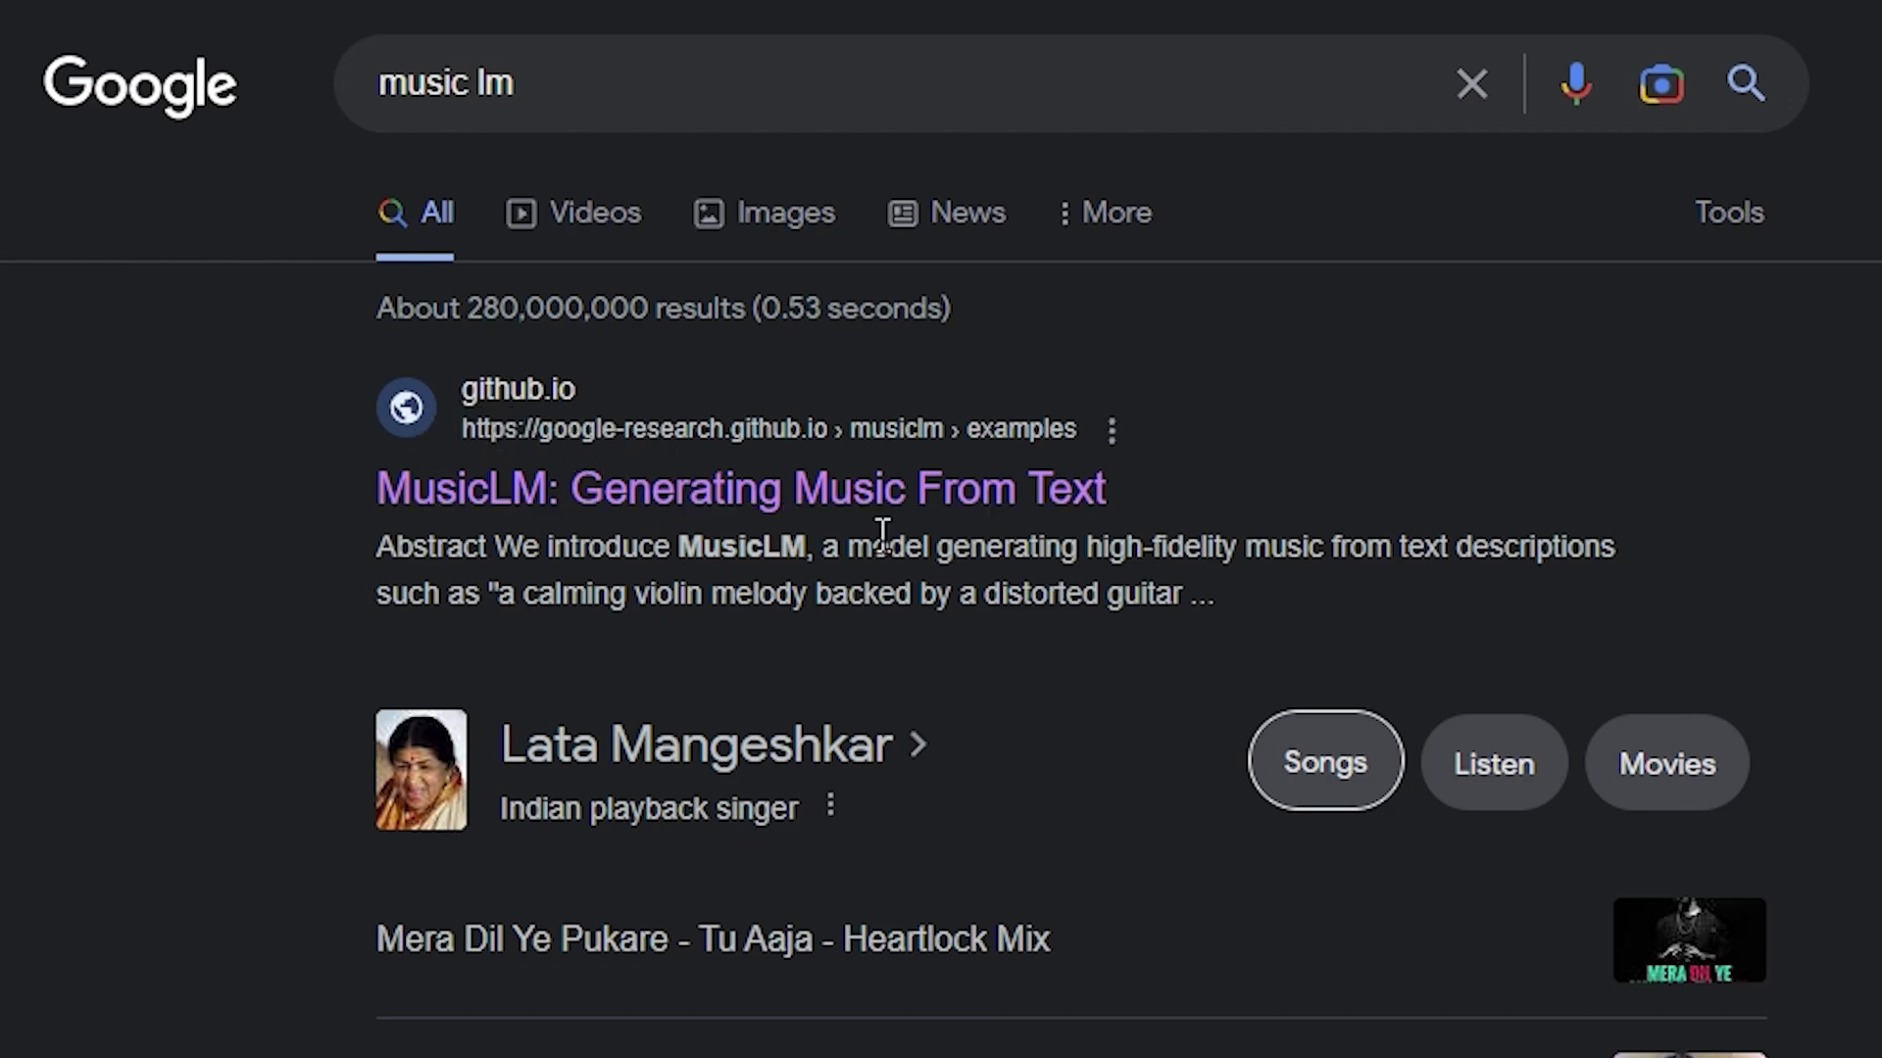
# Step: Open the MusicLM: Generating Music From Text examples page from the search results and highlight the Google Research credit
pyautogui.click(992, 524)
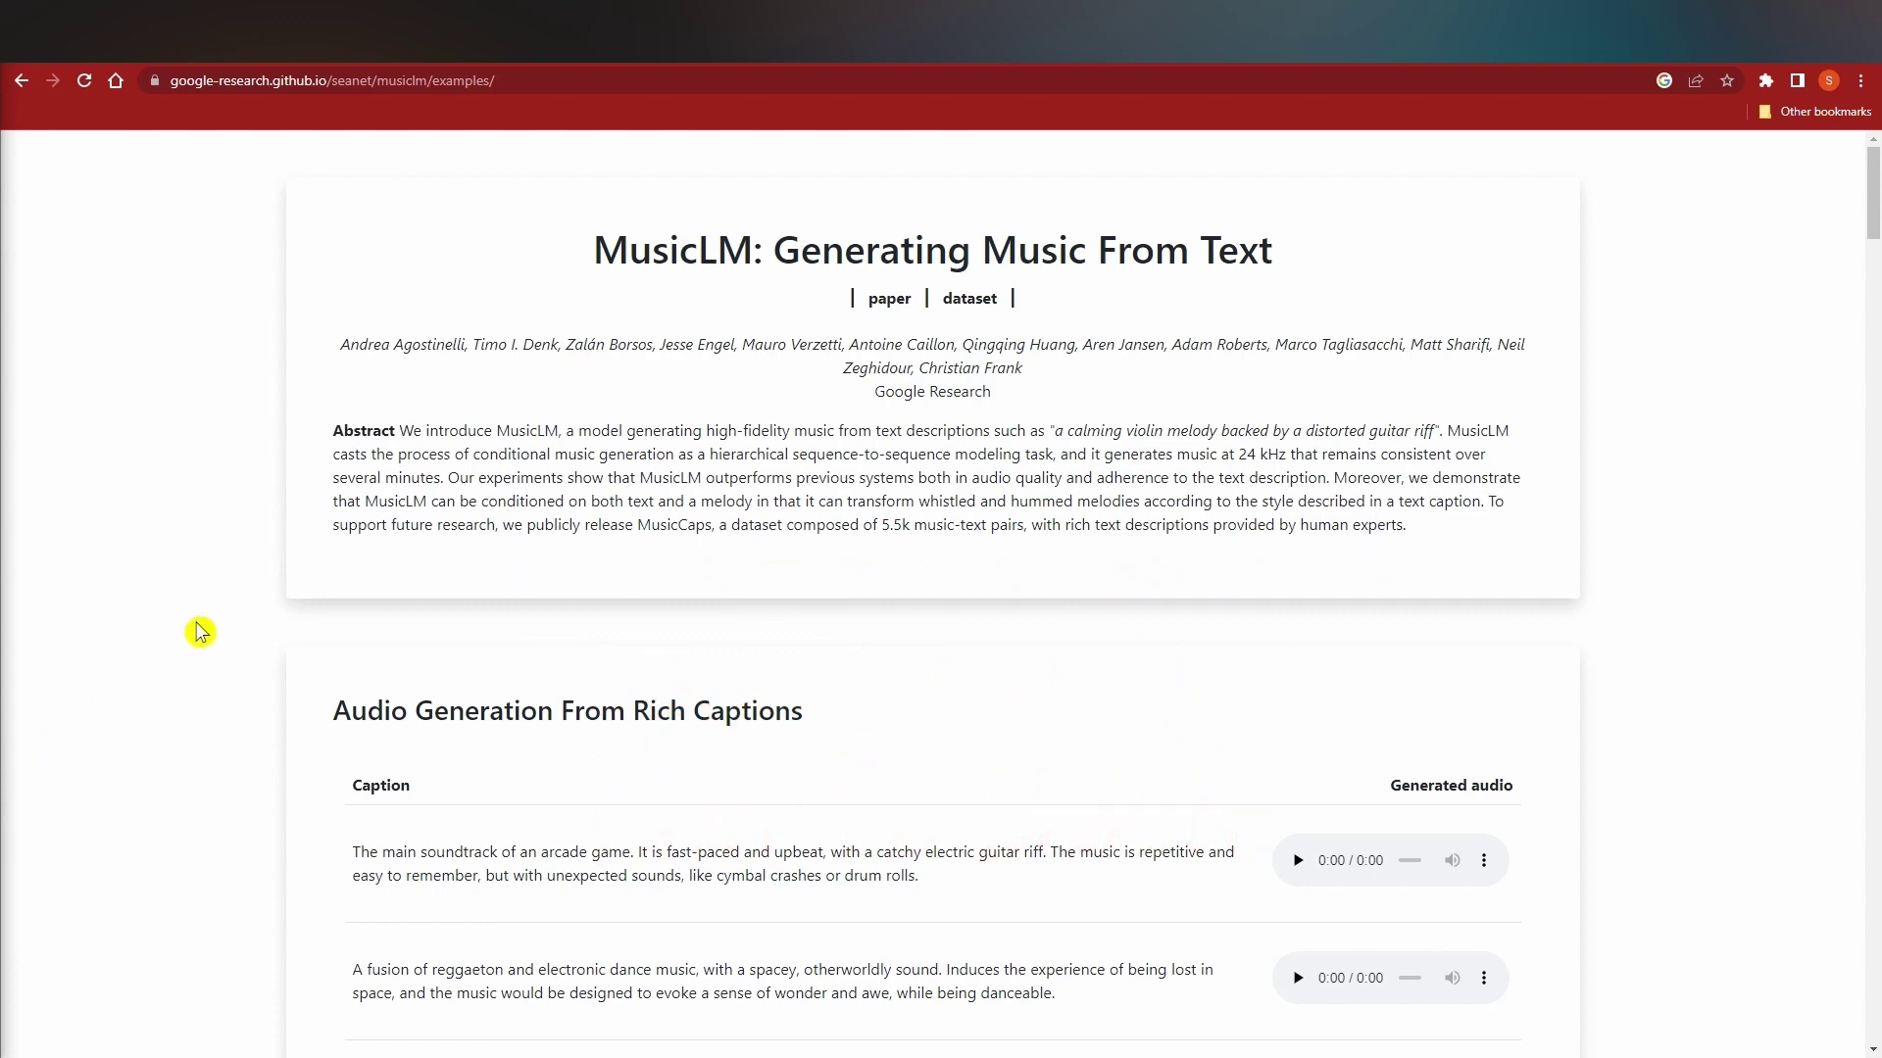
pyautogui.moveTo(992, 392); pyautogui.dragTo(880, 393)
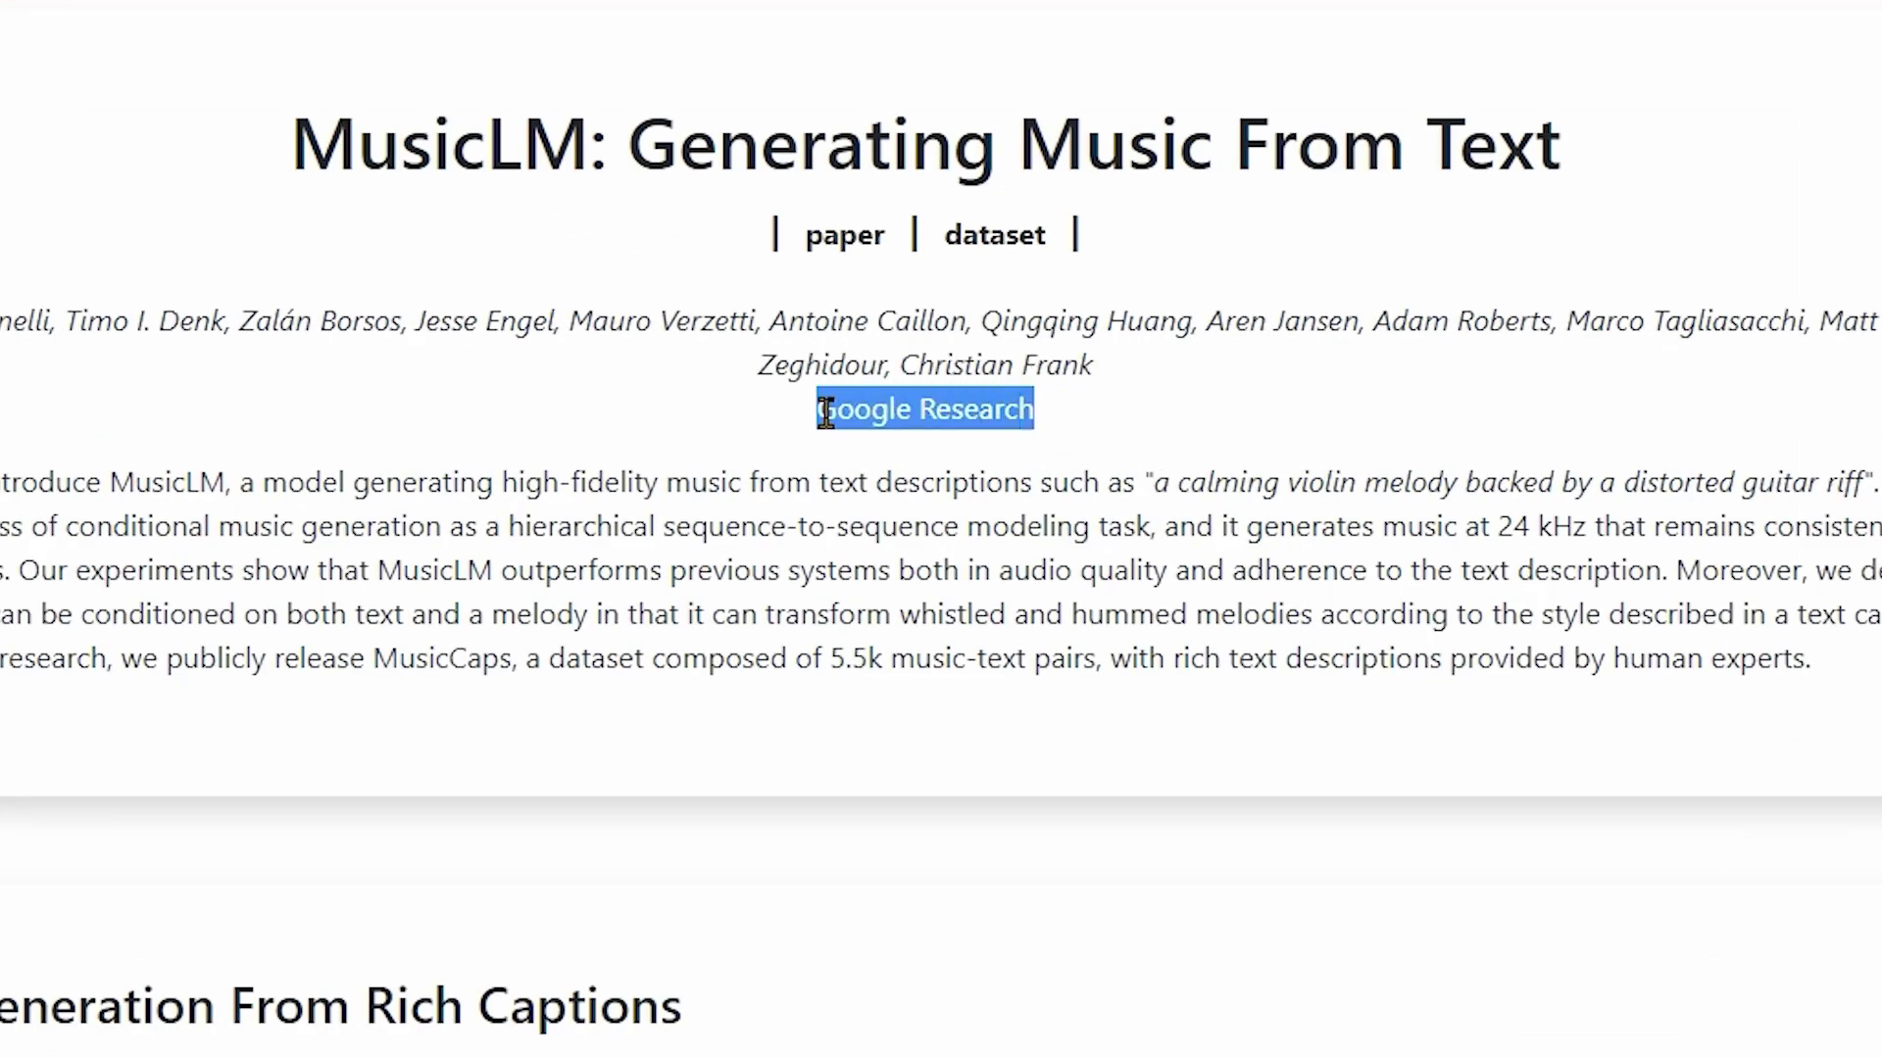
pyautogui.click(628, 524)
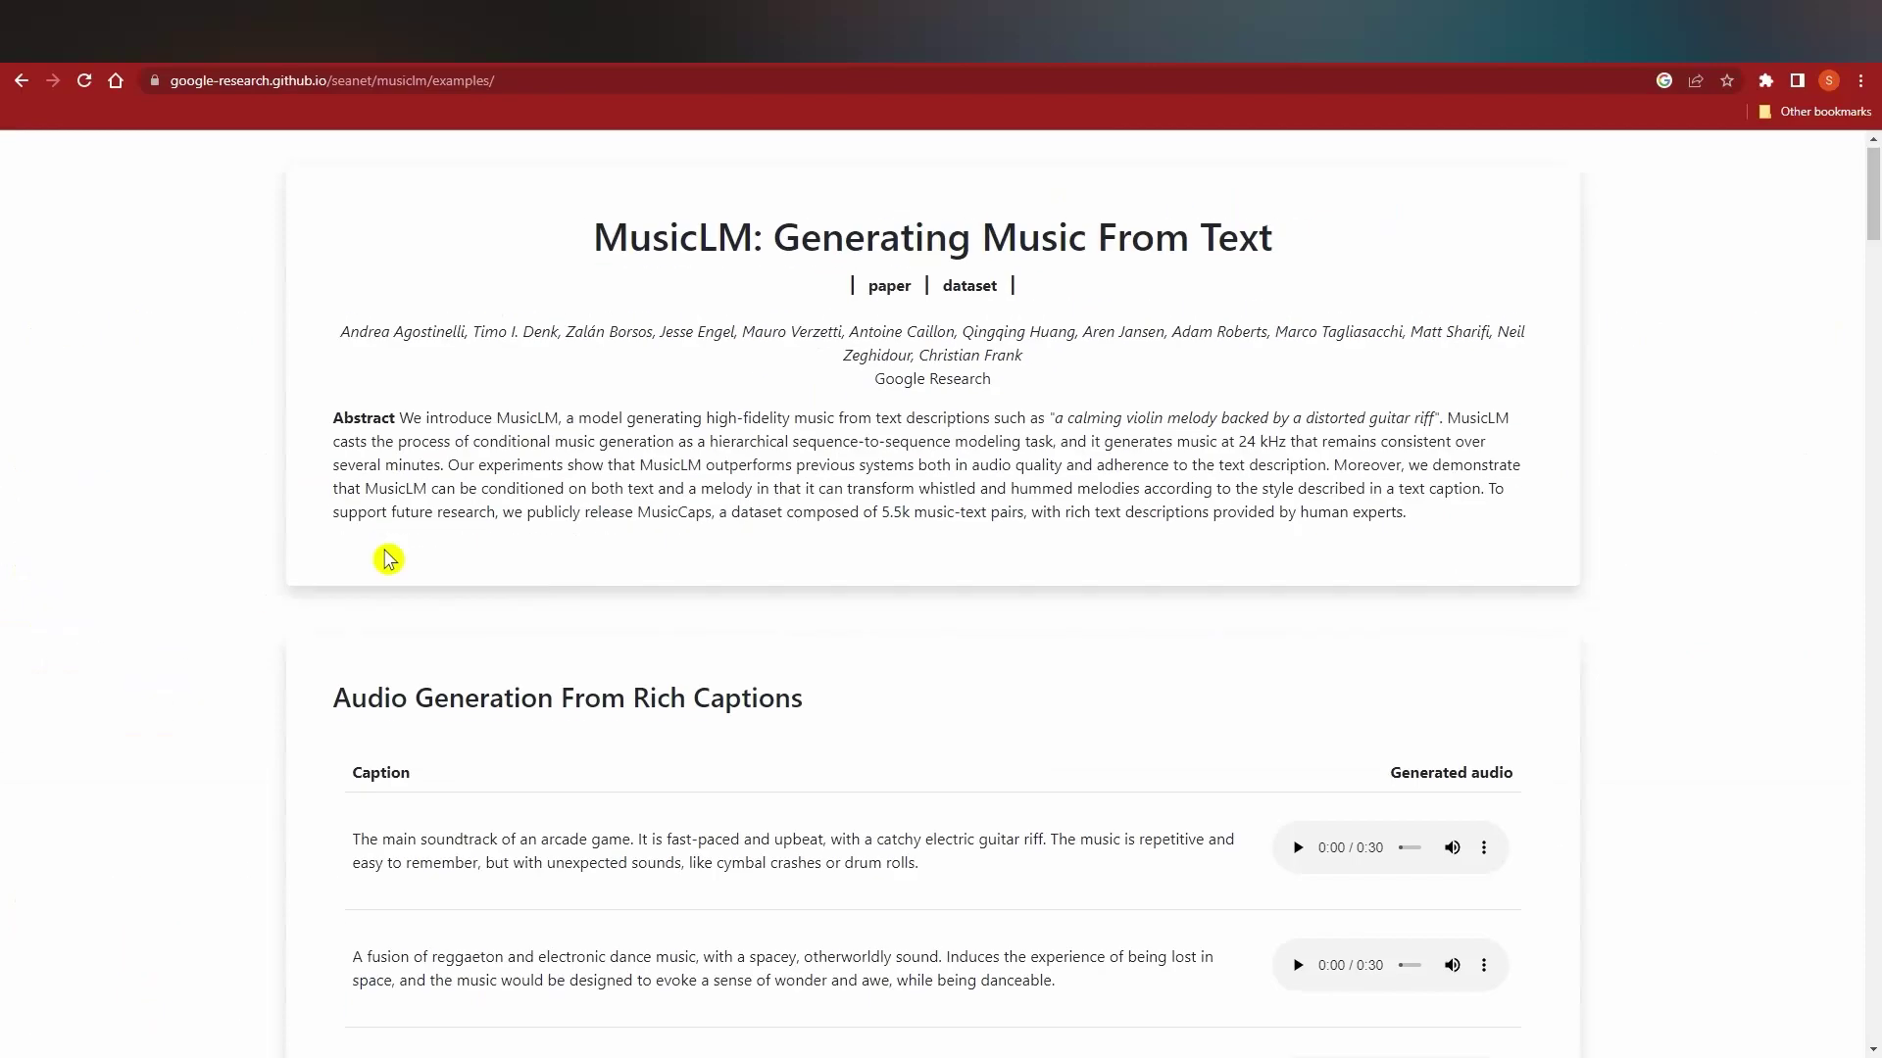
# Step: Skim the MusicLM examples page down to Text and Melody Conditioning, and return to Audio Generation From Rich Captions
pyautogui.scroll(-2, 390, 562)
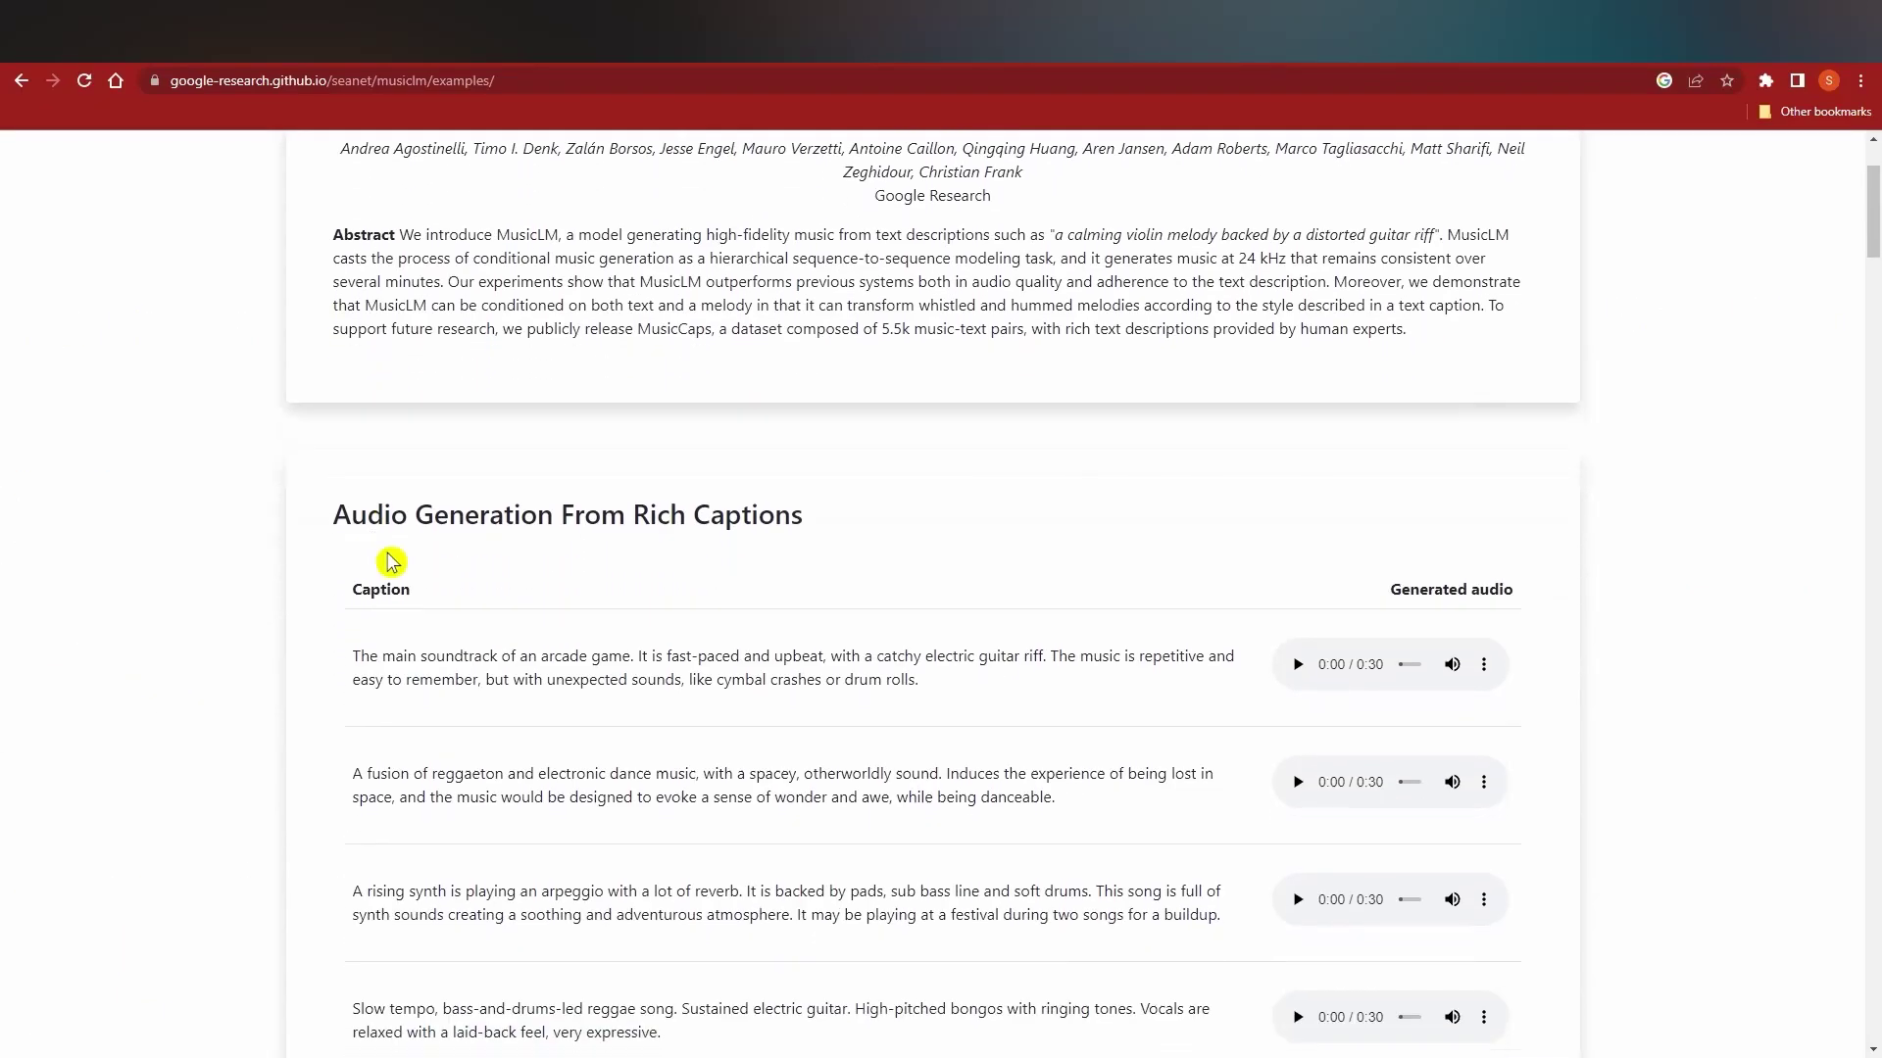
pyautogui.scroll(-8, 751, 609)
pyautogui.scroll(-12, 752, 609)
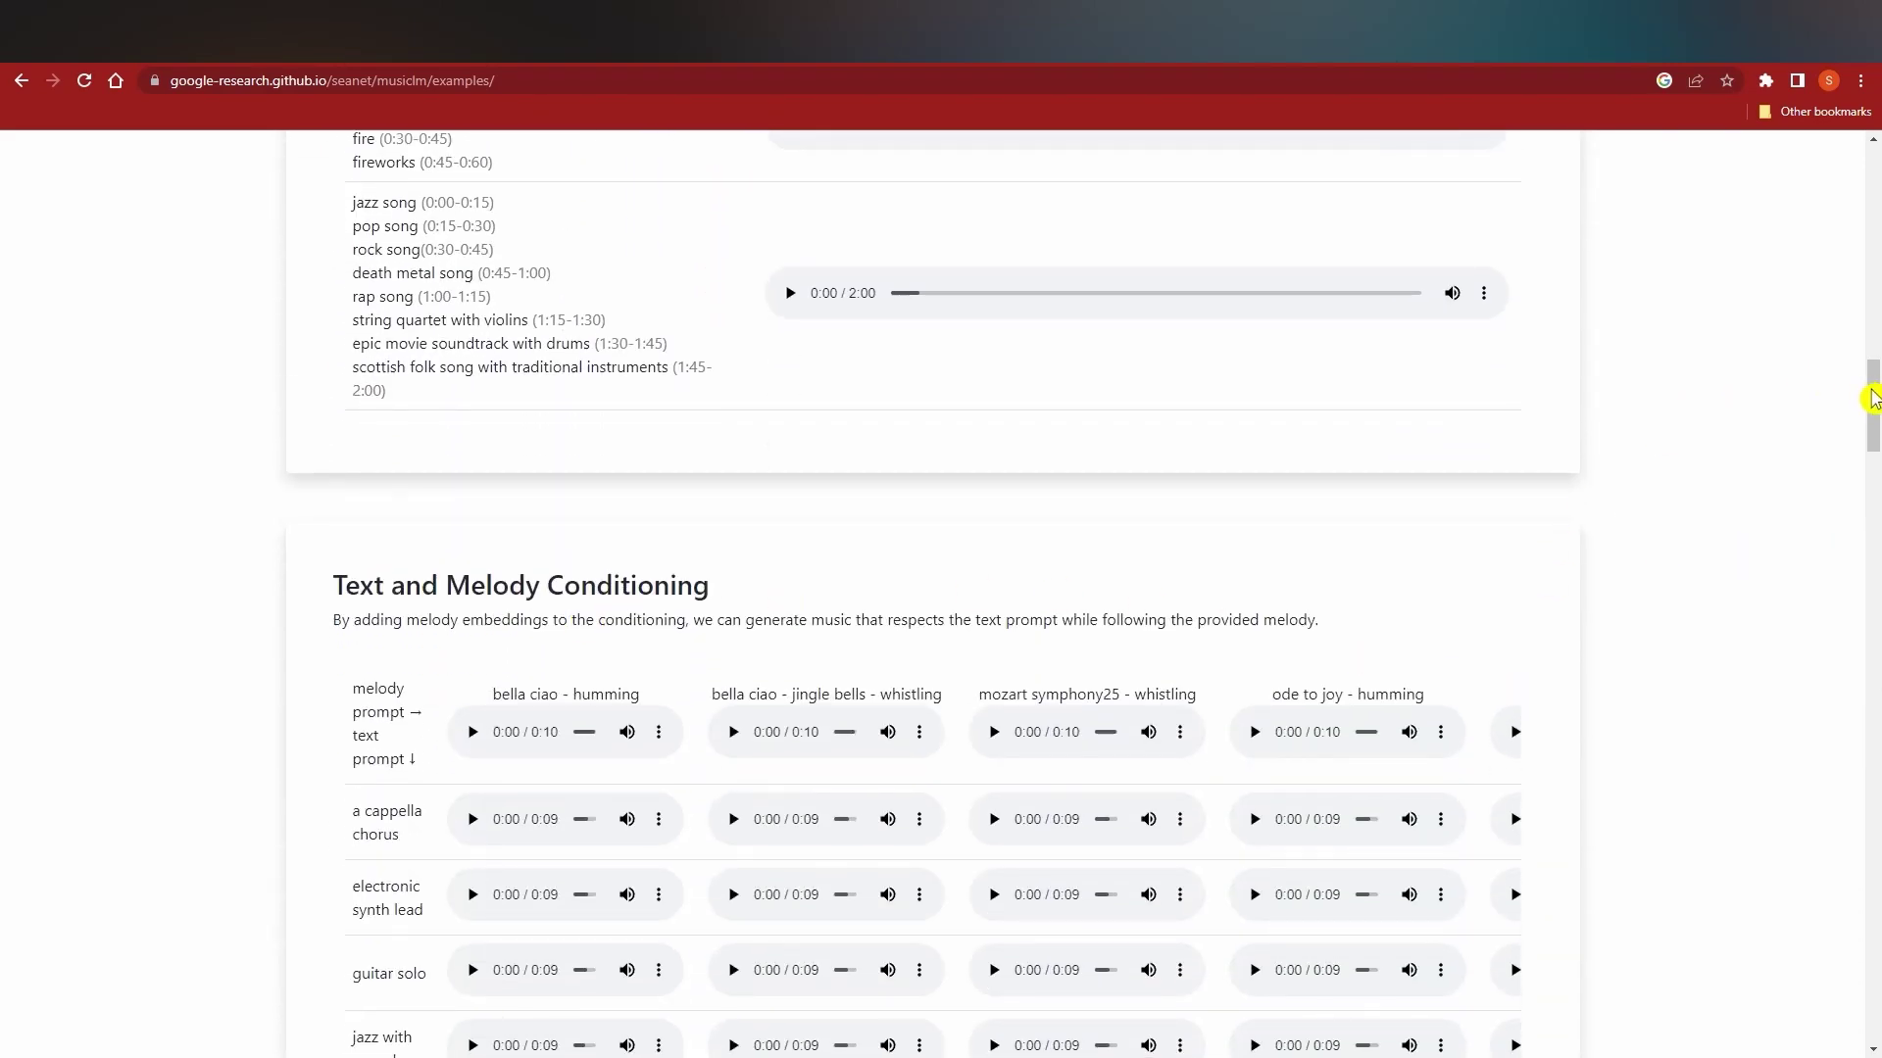
pyautogui.moveTo(1873, 424)
pyautogui.mouseDown()
pyautogui.moveTo(1852, 601)
pyautogui.moveTo(1868, 274)
pyautogui.mouseUp()
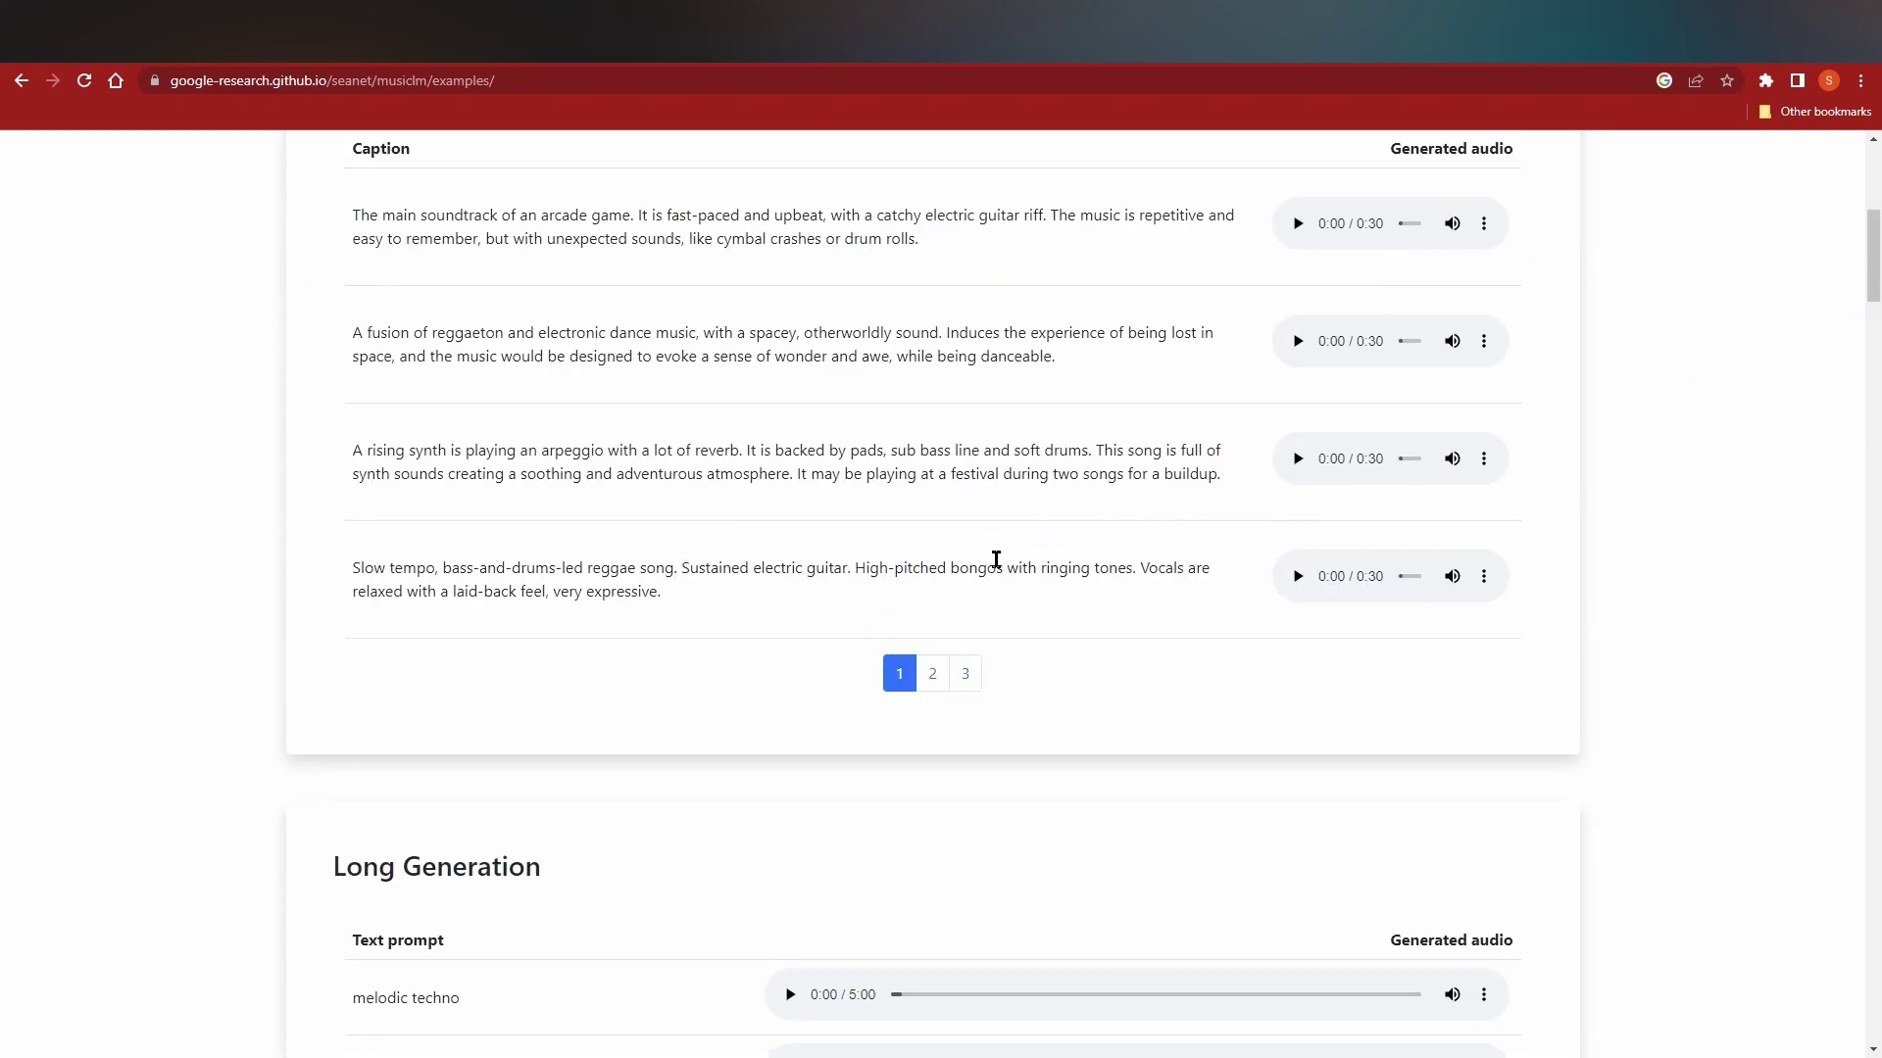
pyautogui.scroll(6, 1050, 672)
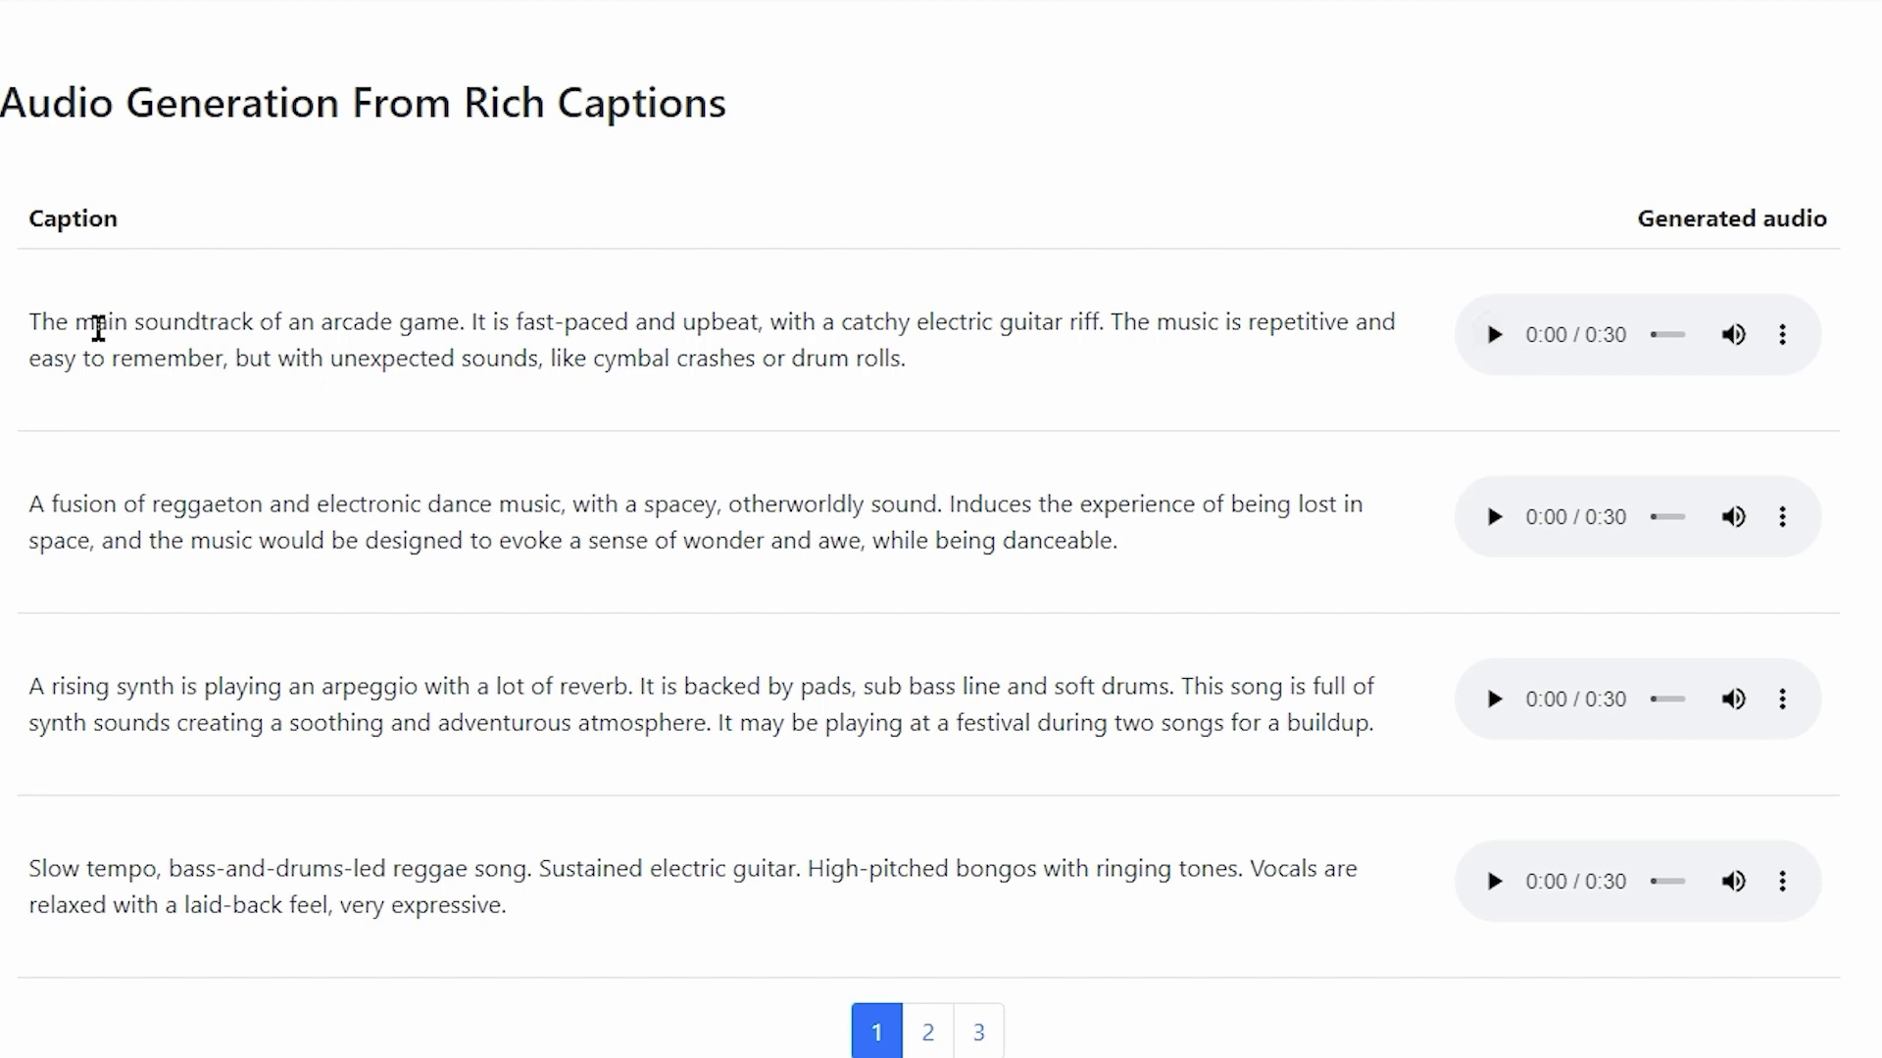
# Step: Highlight the arcade game soundtrack caption and play its generated audio
pyautogui.moveTo(30, 328); pyautogui.dragTo(954, 385)
pyautogui.click(960, 390)
pyautogui.click(1494, 345)
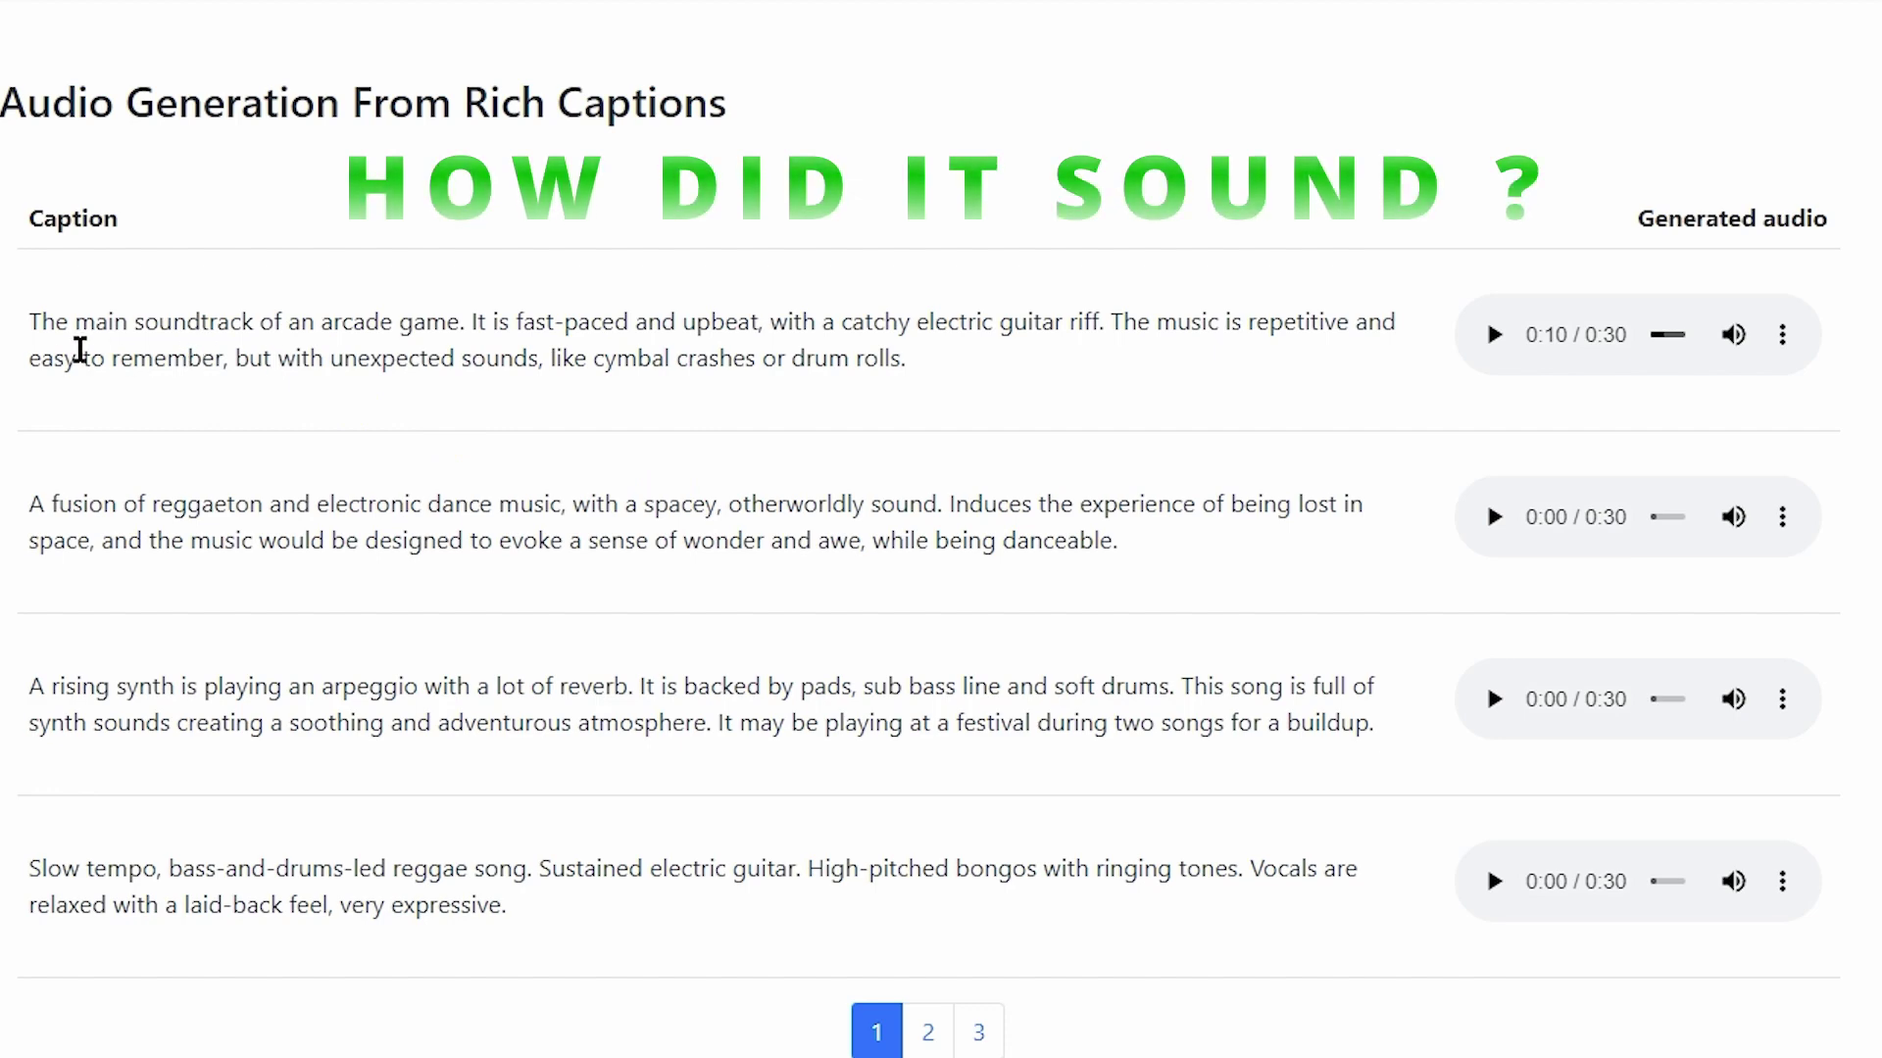
# Step: Examine the Long Generation samples, including the melodic techno clip's extra playback options, and the Story Mode prompts
pyautogui.scroll(-5, 68, 491)
pyautogui.scroll(-6, 941, 529)
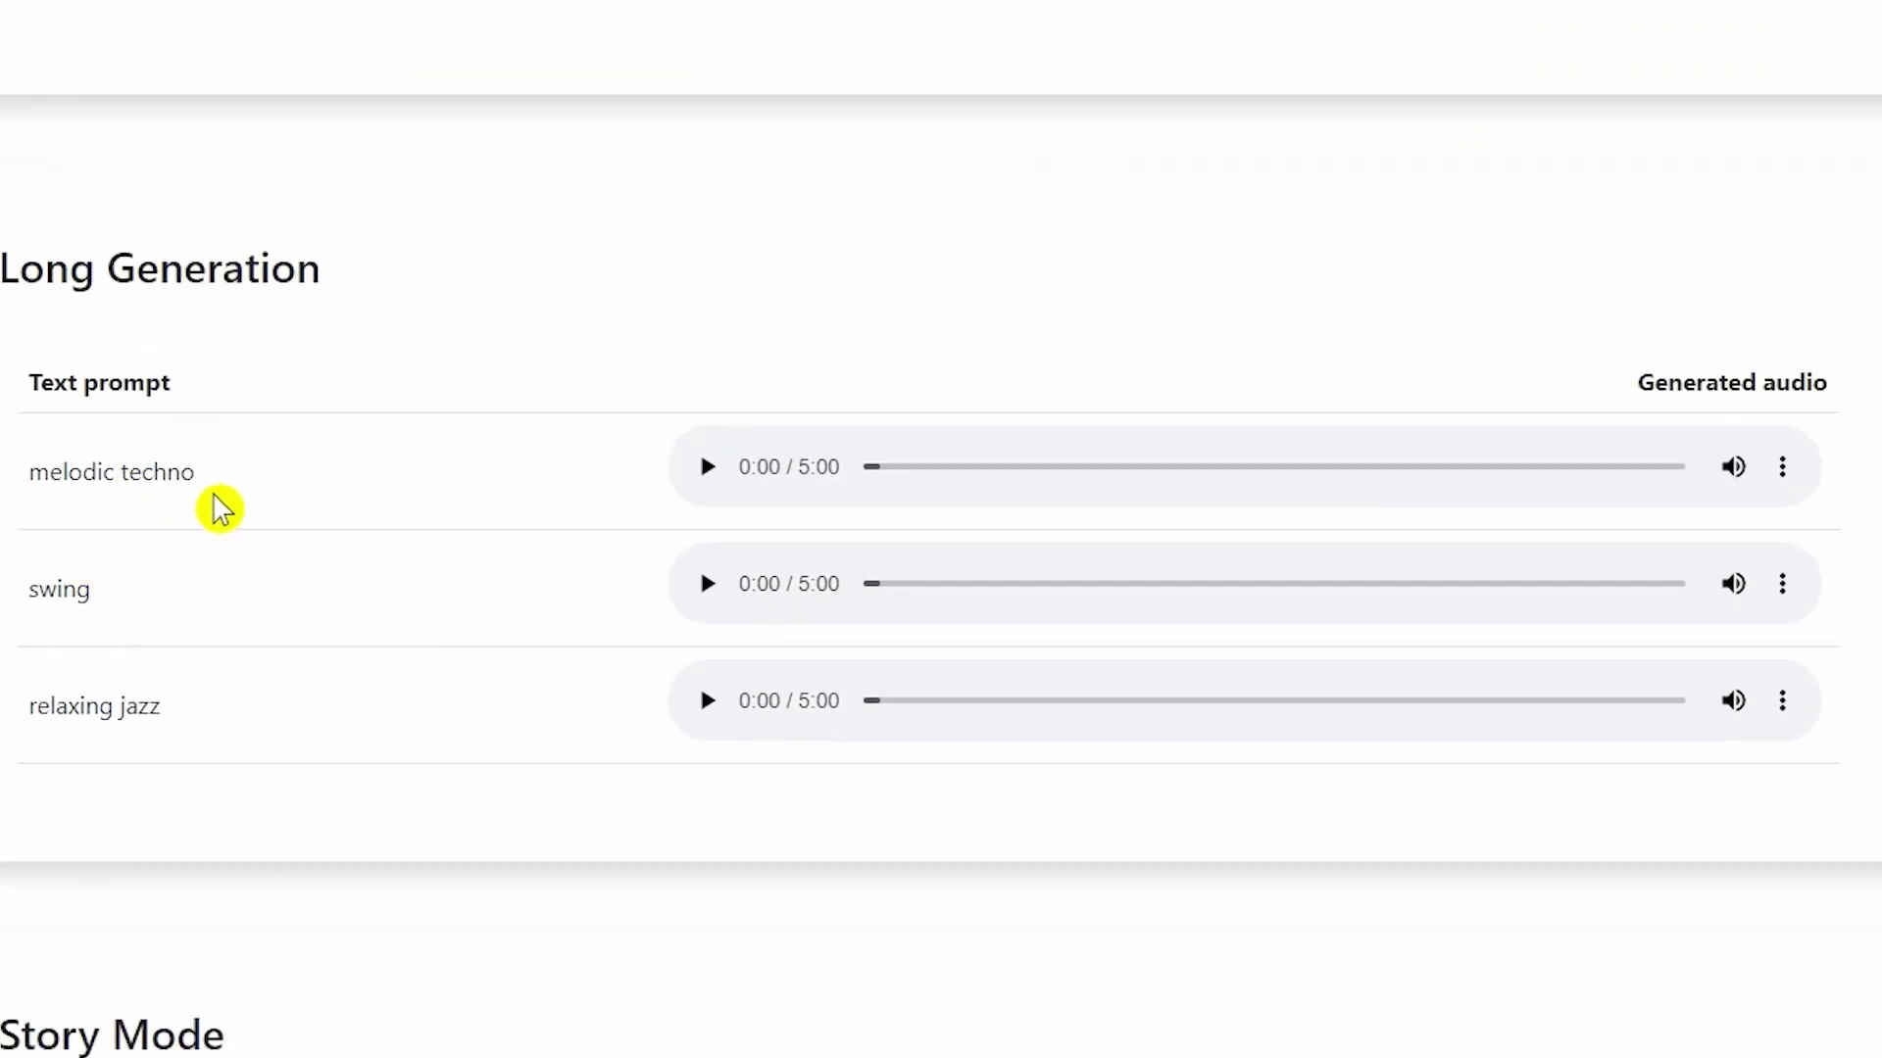
pyautogui.scroll(-2, 138, 659)
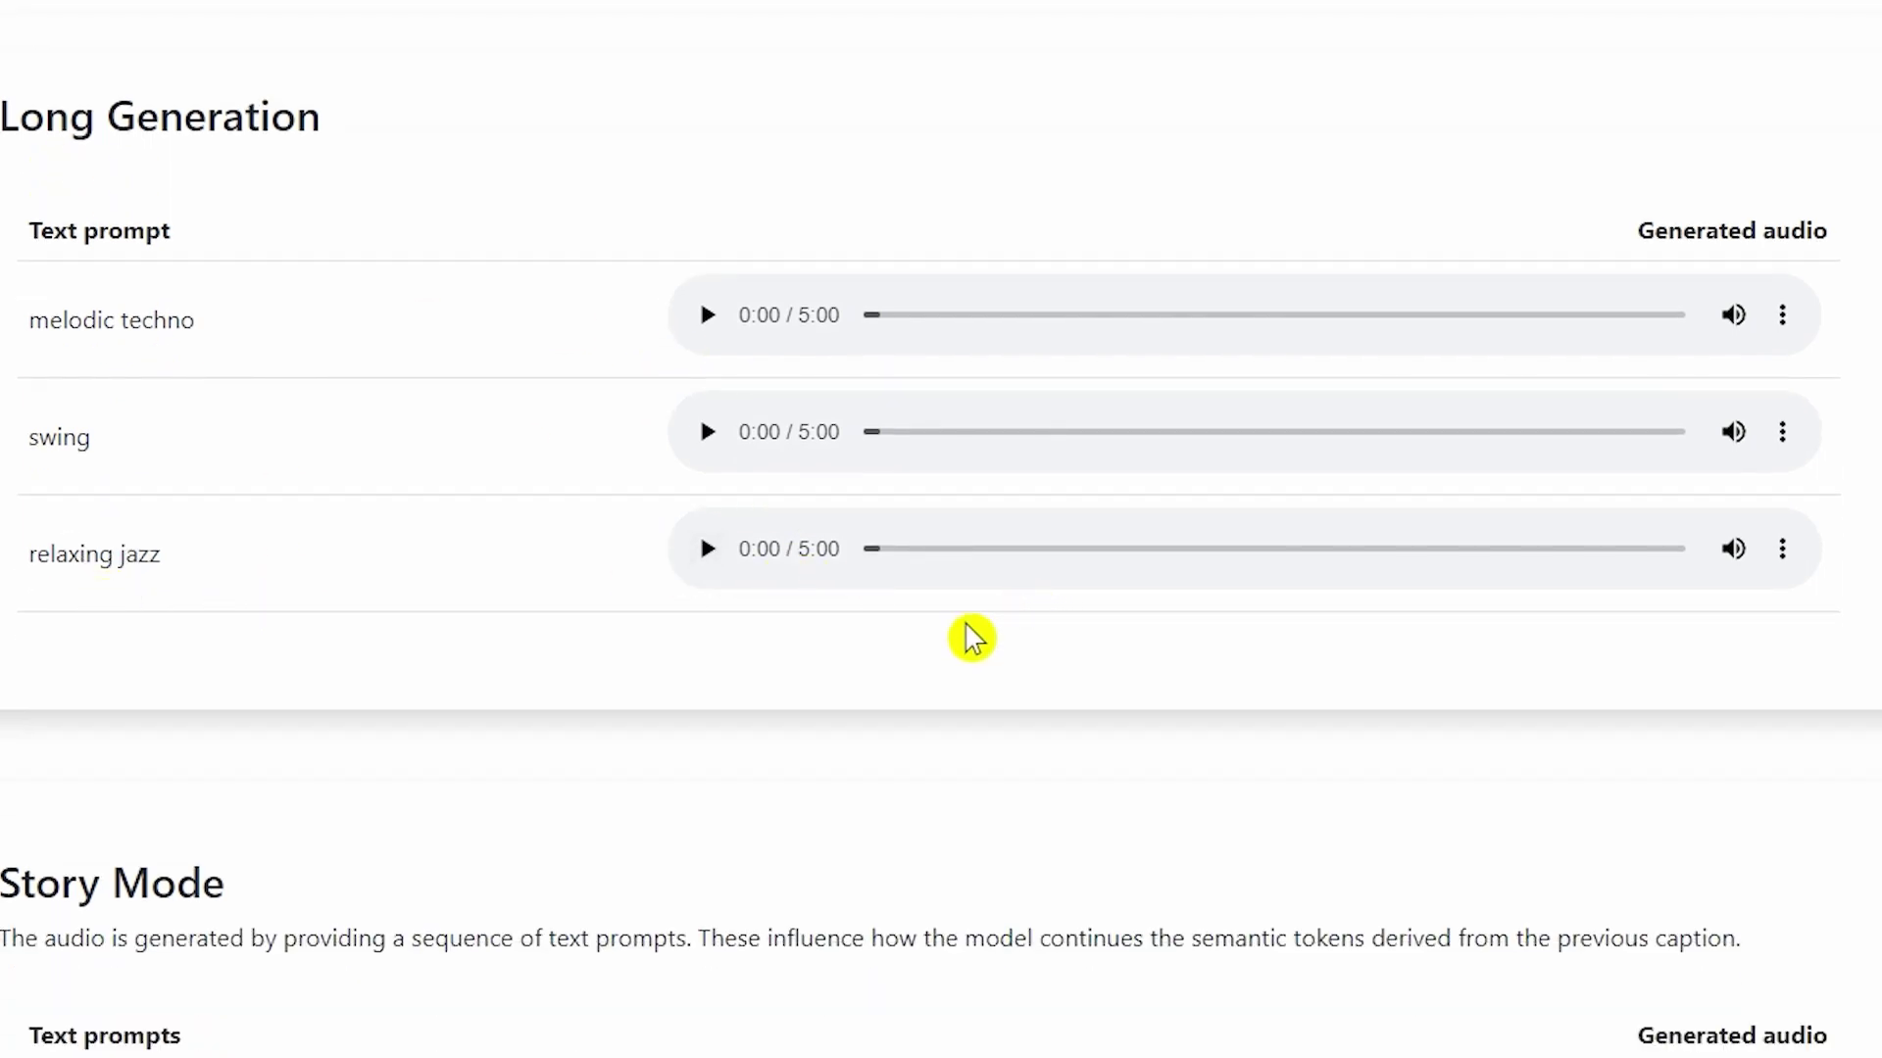
pyautogui.click(1781, 319)
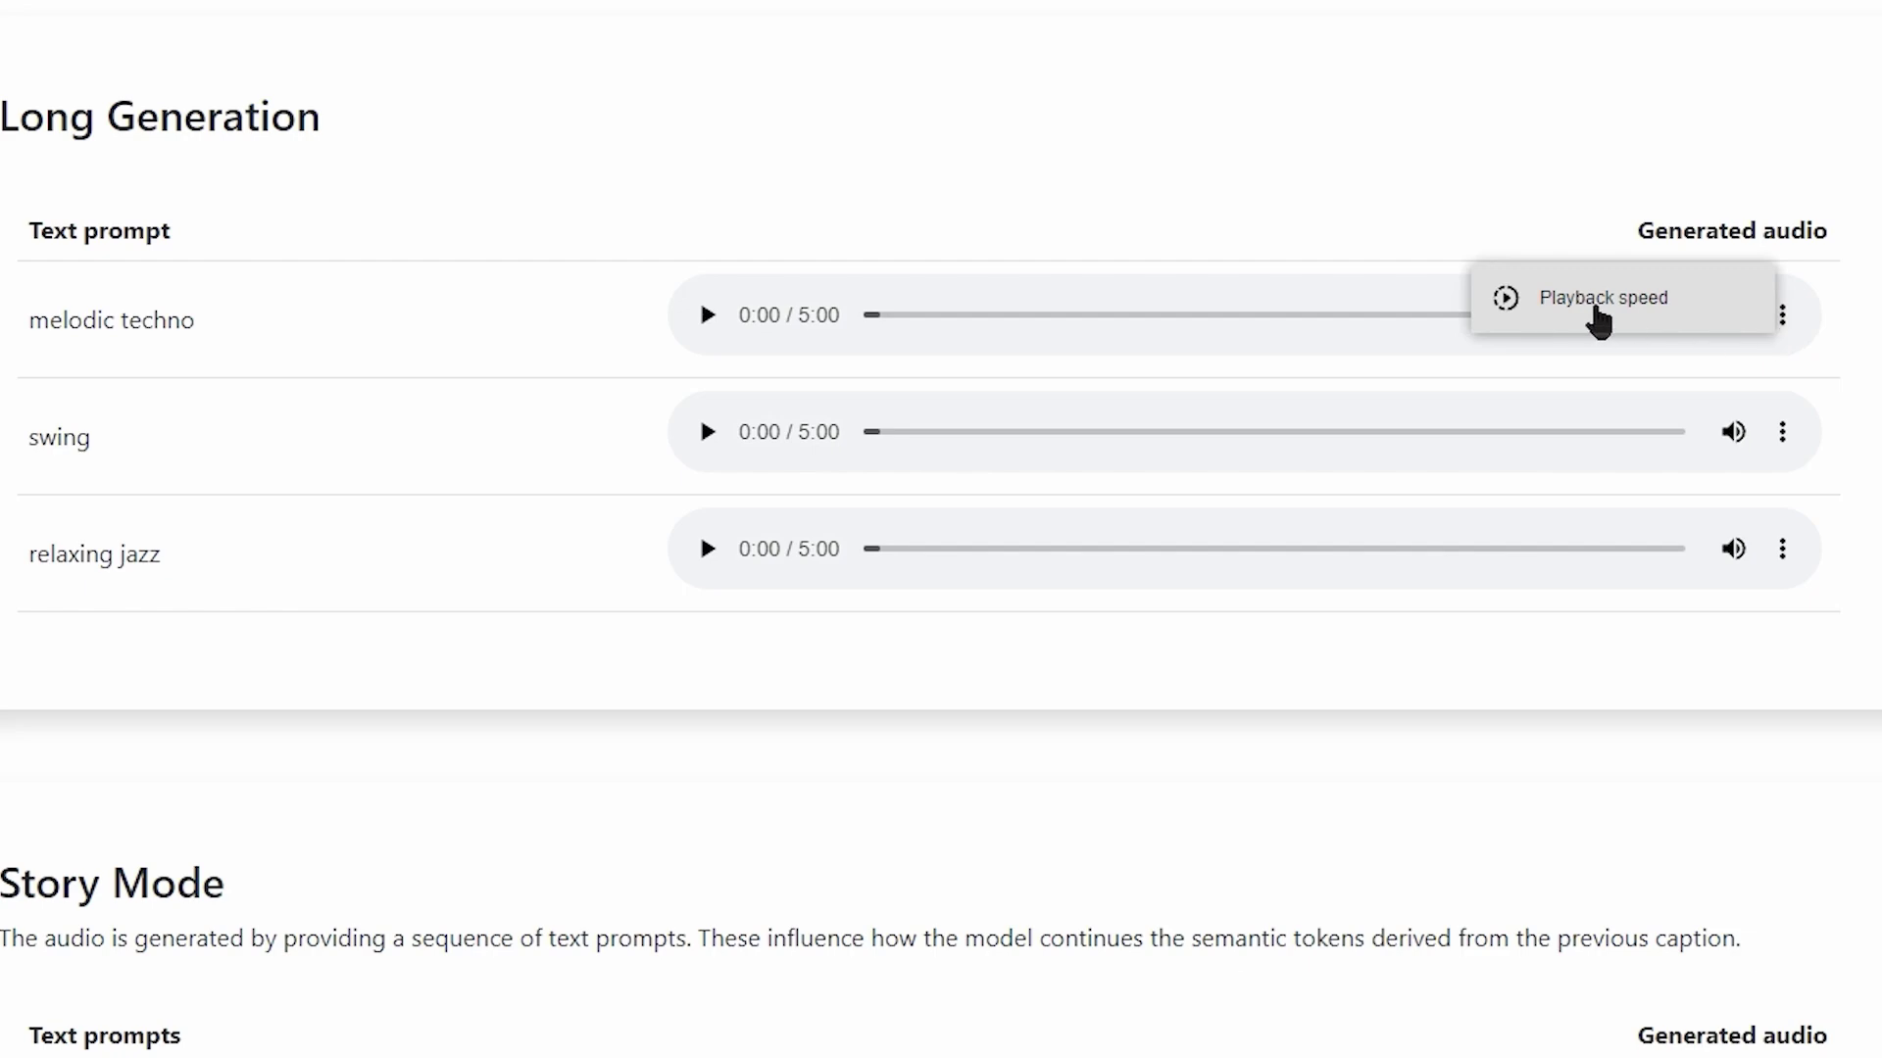
pyautogui.scroll(-5, 1815, 461)
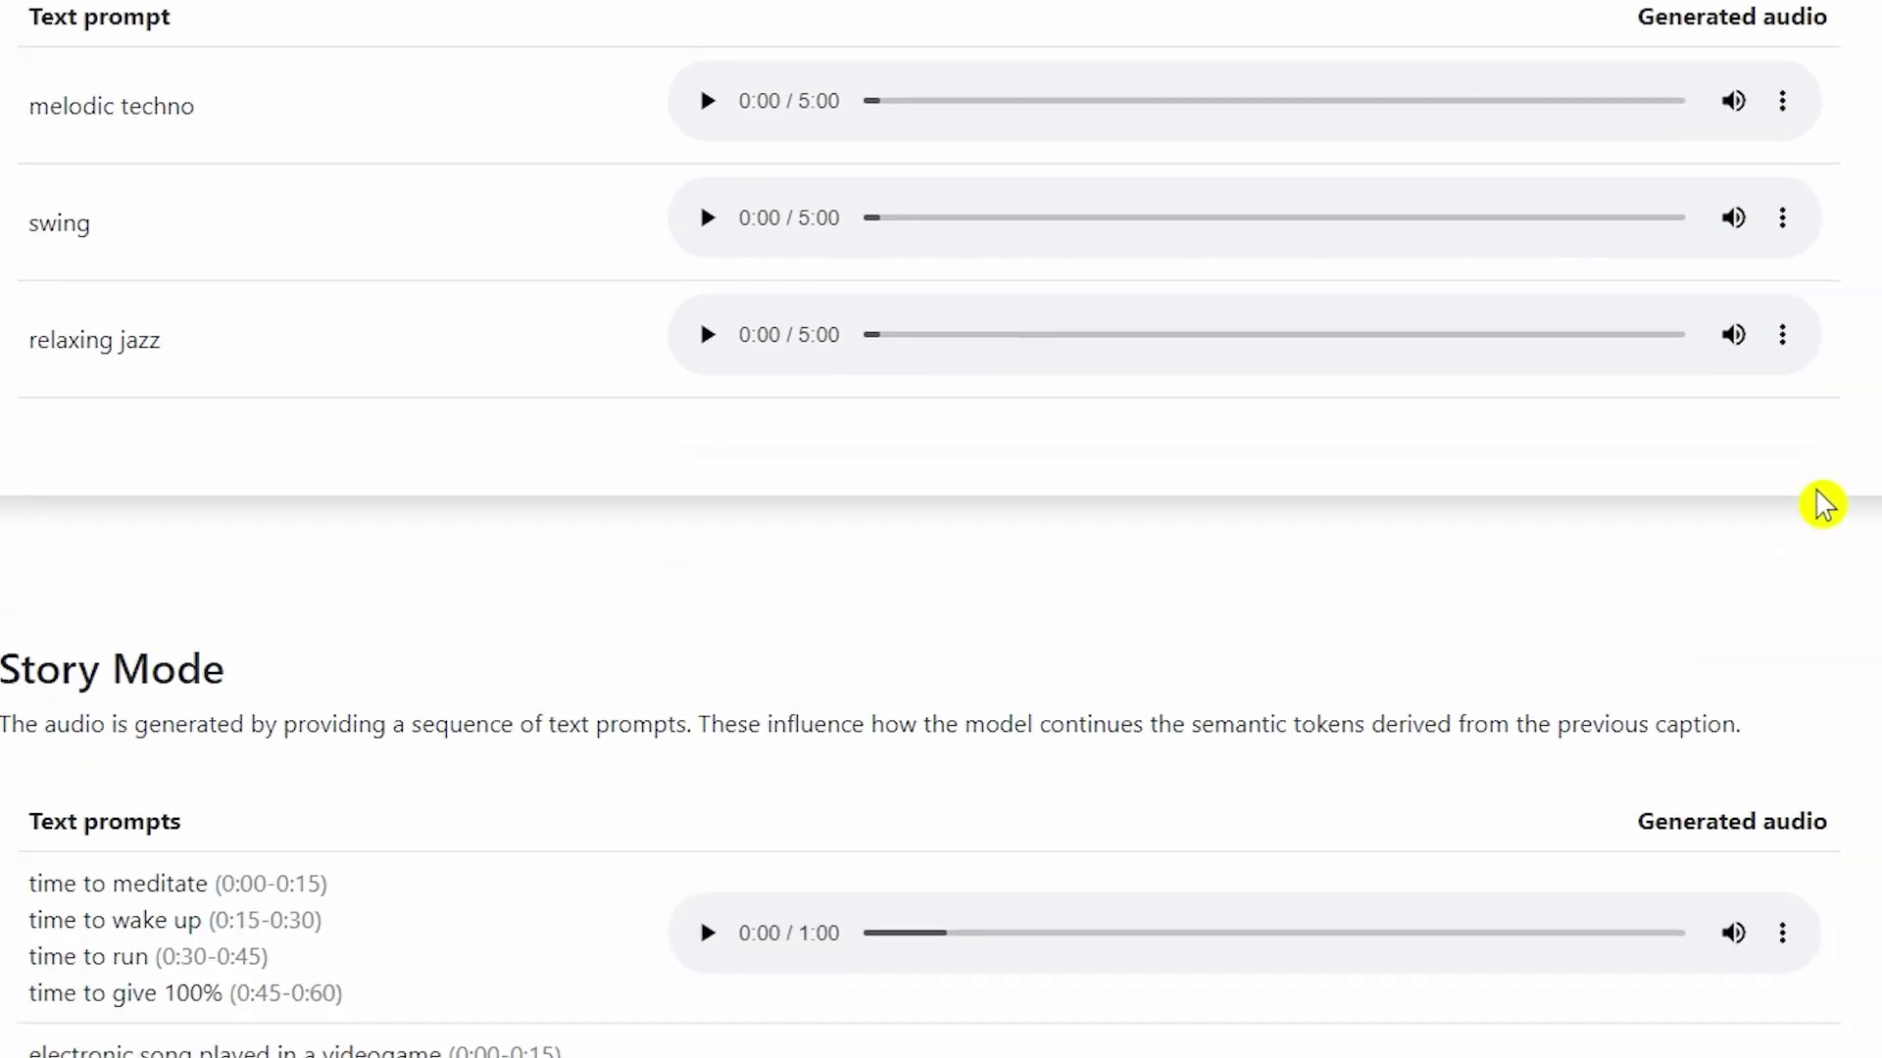
pyautogui.scroll(2, 1445, 379)
pyautogui.scroll(-4, 747, 467)
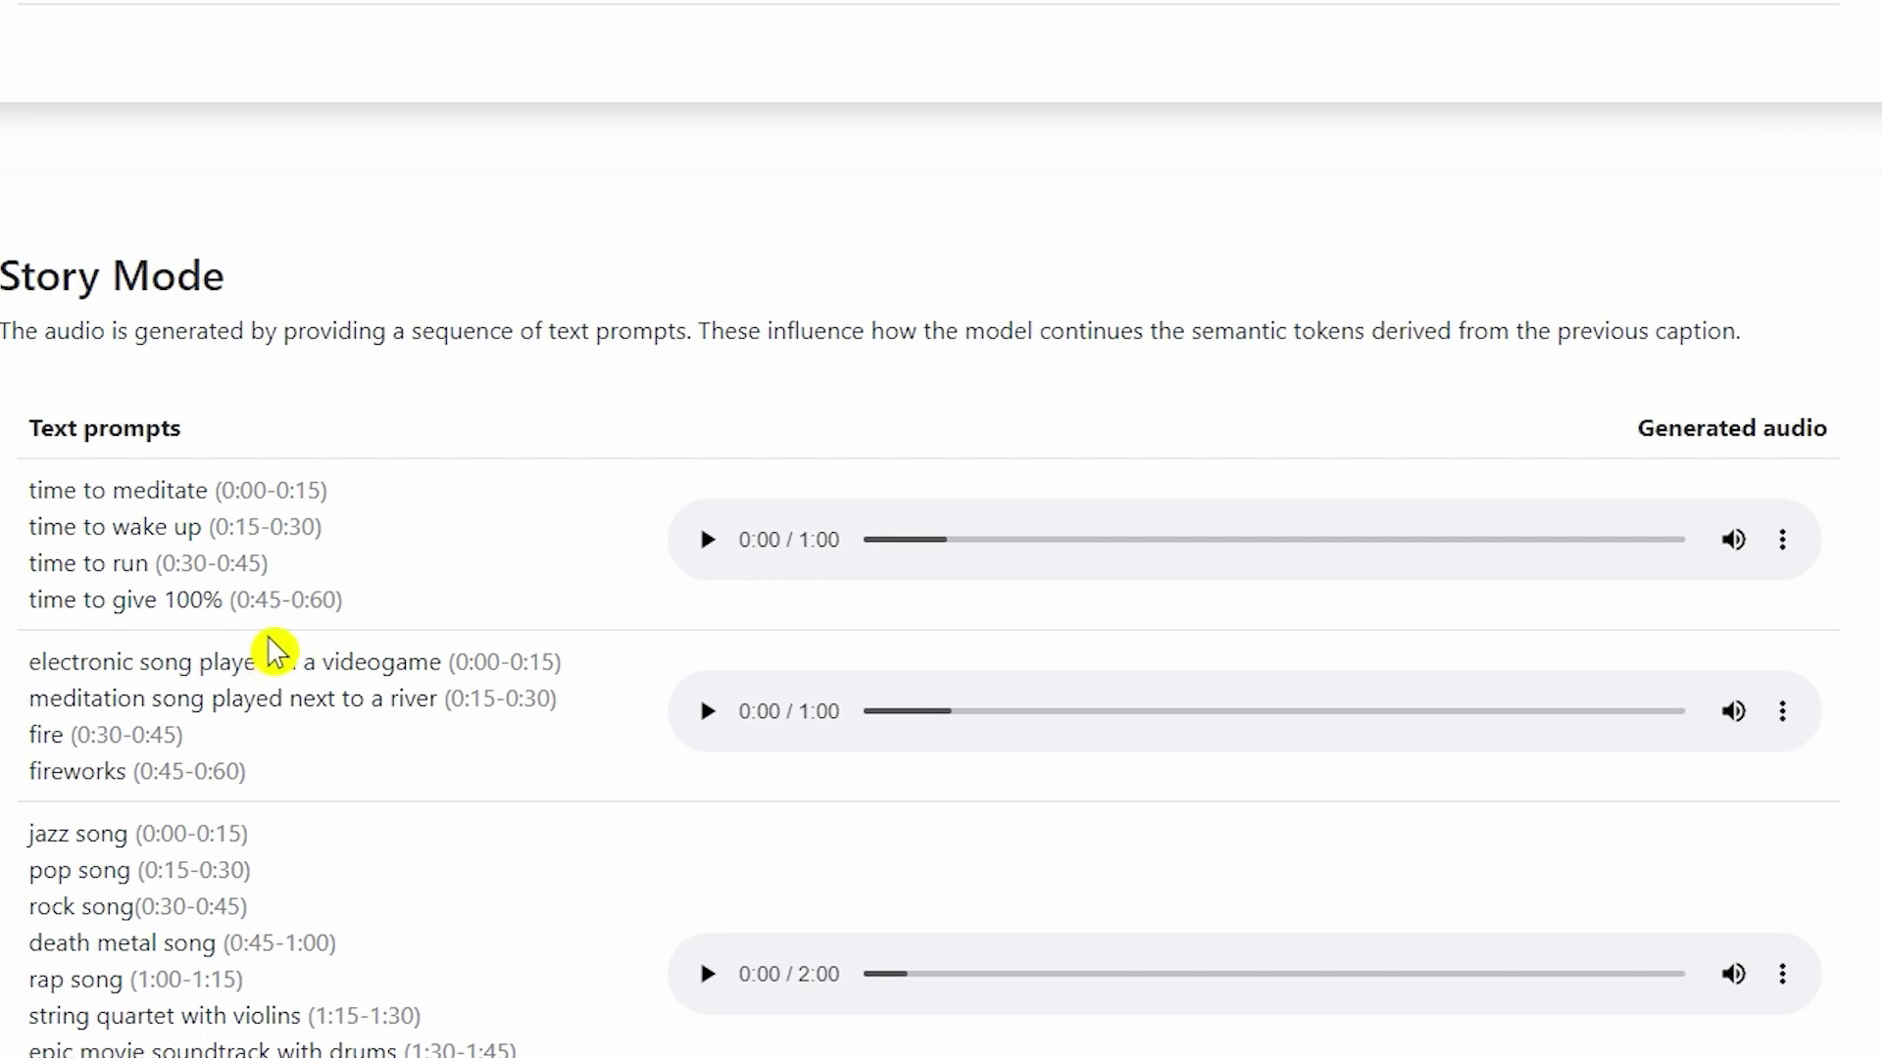
# Step: Examine the Text and Melody Conditioning sample table and the Painting Caption Conditioning examples
pyautogui.scroll(-15, 374, 637)
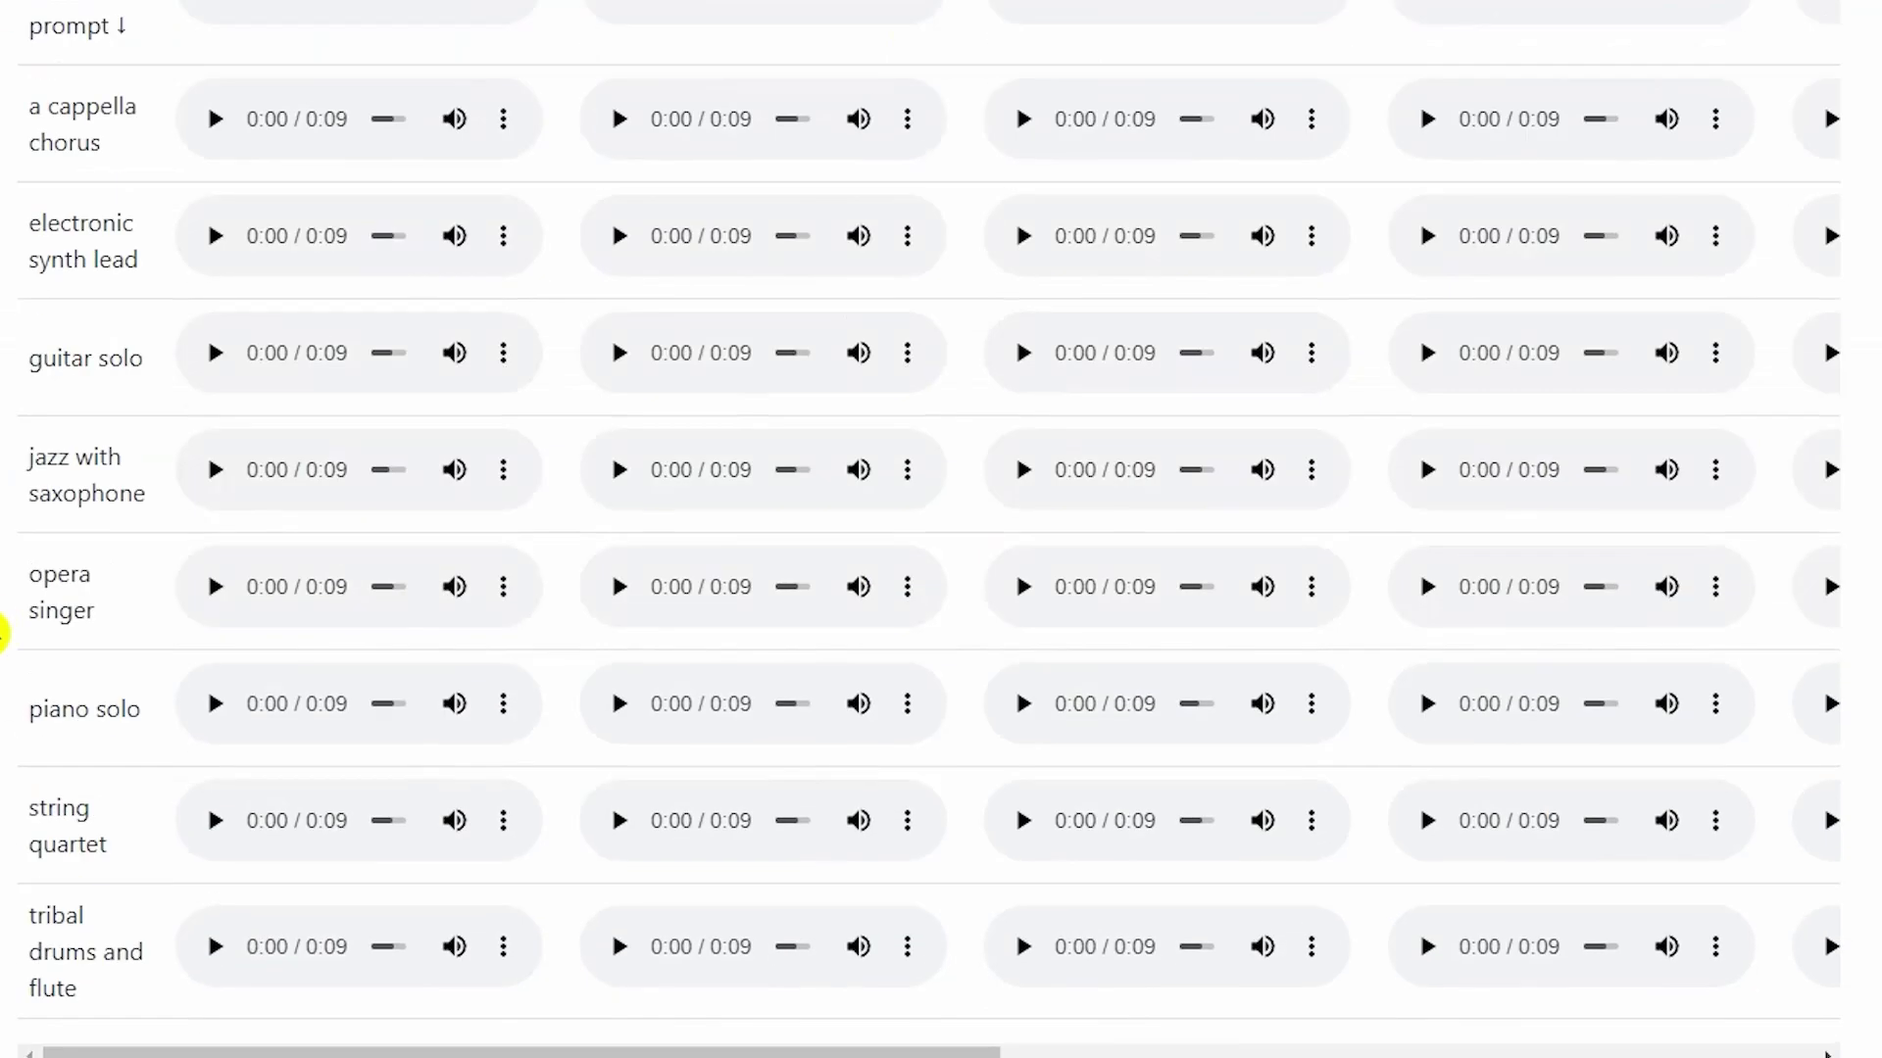
pyautogui.scroll(5, 929, 529)
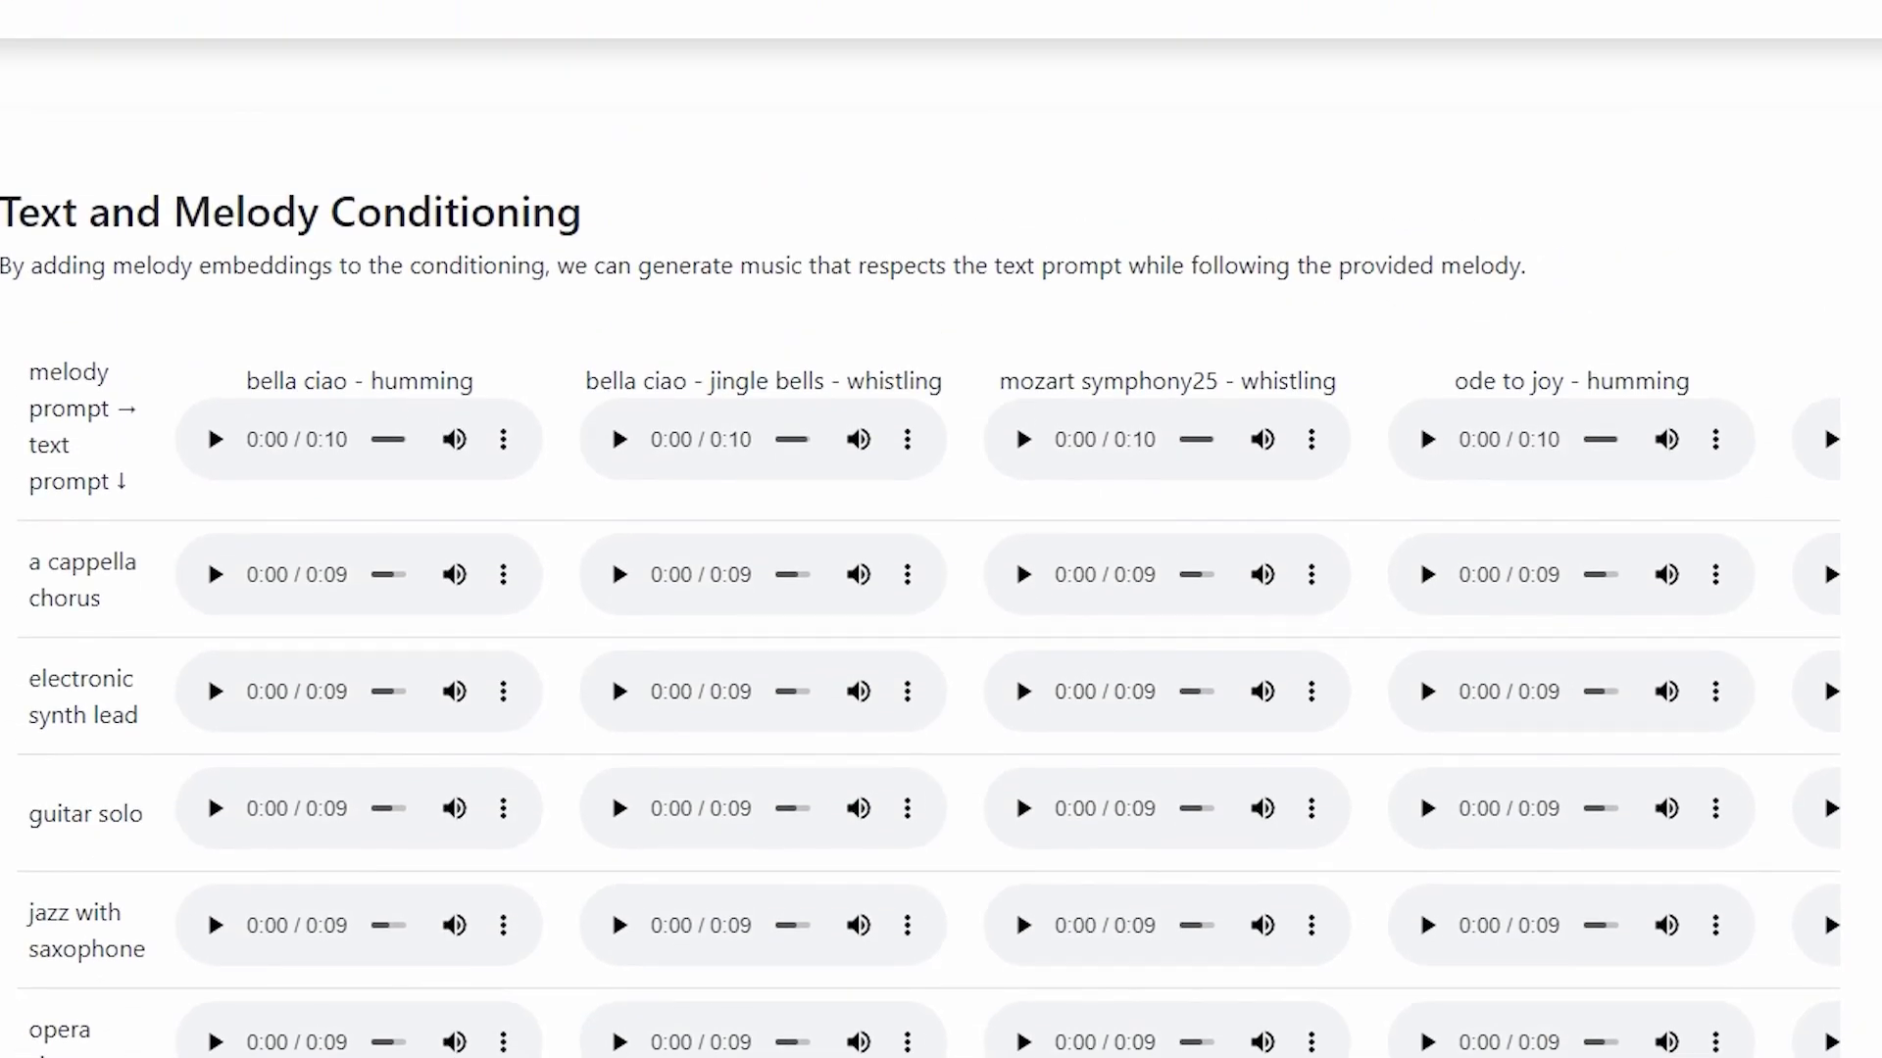
pyautogui.scroll(-6, 811, 983)
pyautogui.moveTo(706, 904); pyautogui.dragTo(568, 869)
pyautogui.scroll(5, 638, 411)
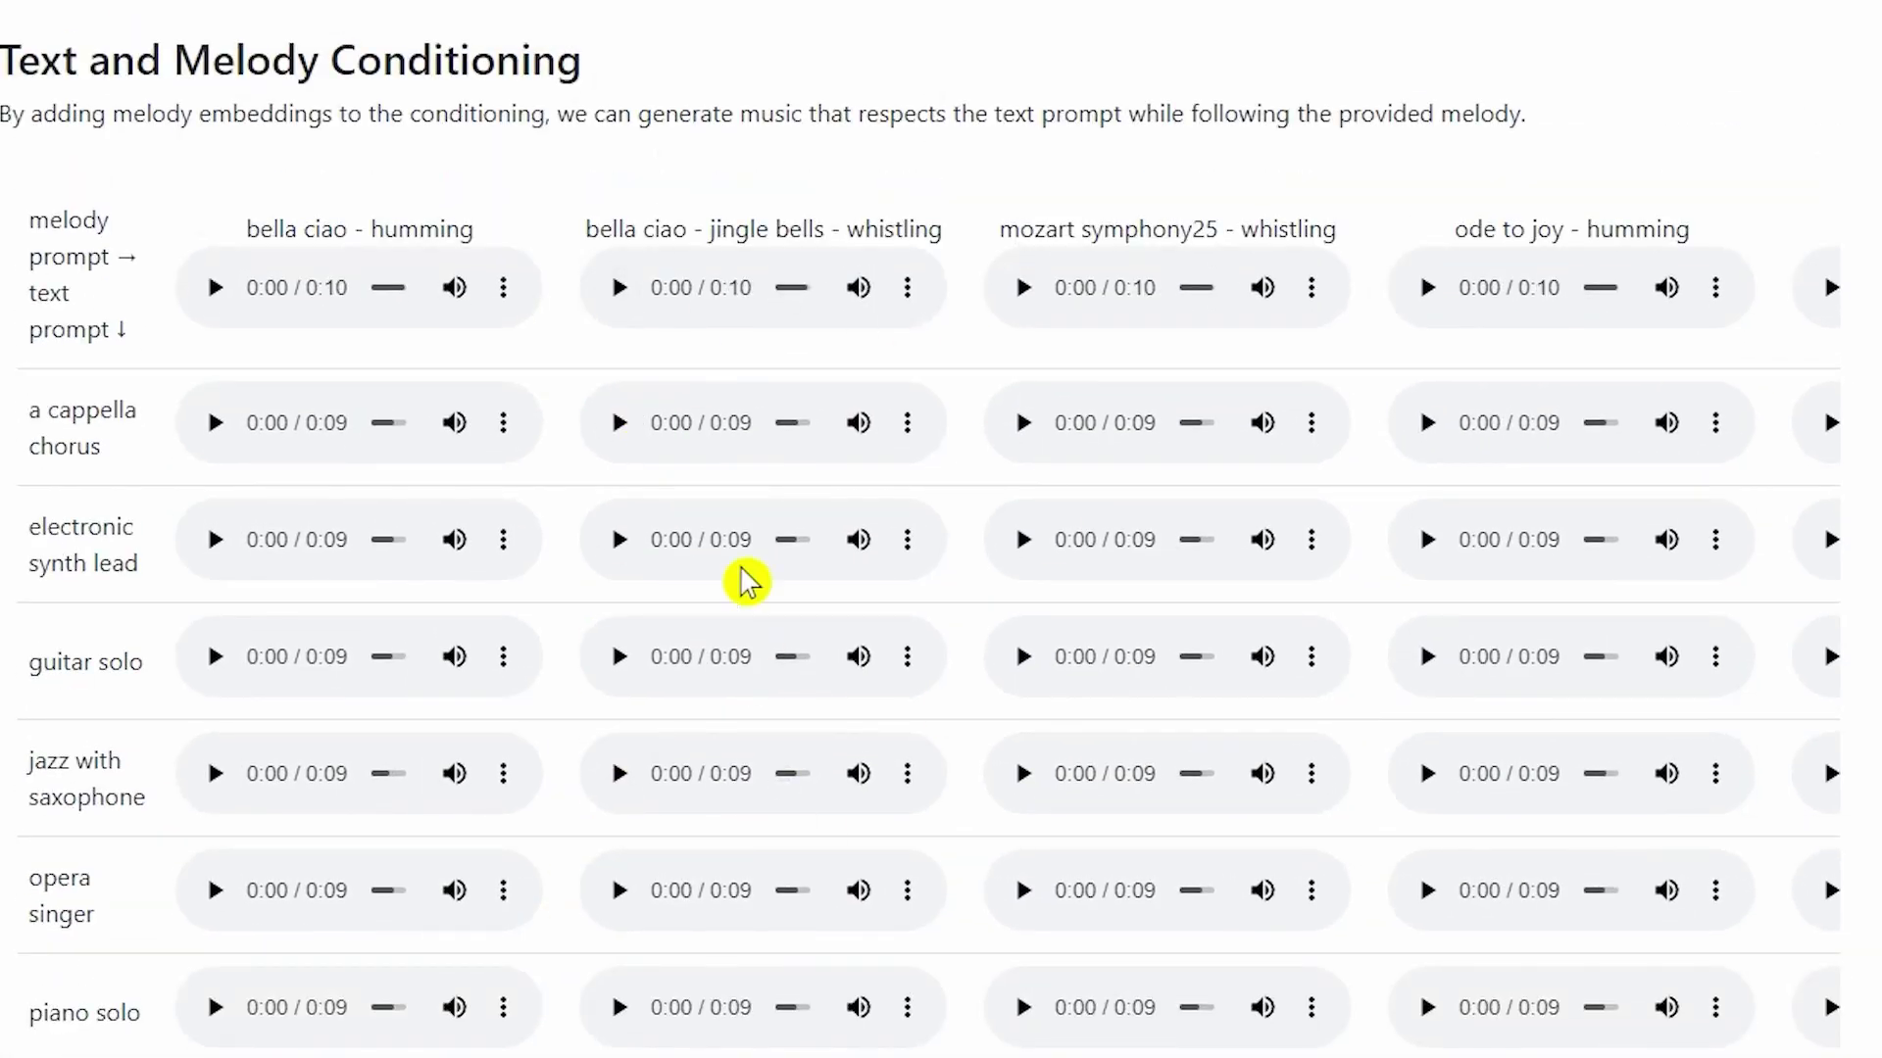
pyautogui.scroll(-8, 748, 582)
pyautogui.scroll(6, 852, 676)
pyautogui.scroll(-10, 357, 650)
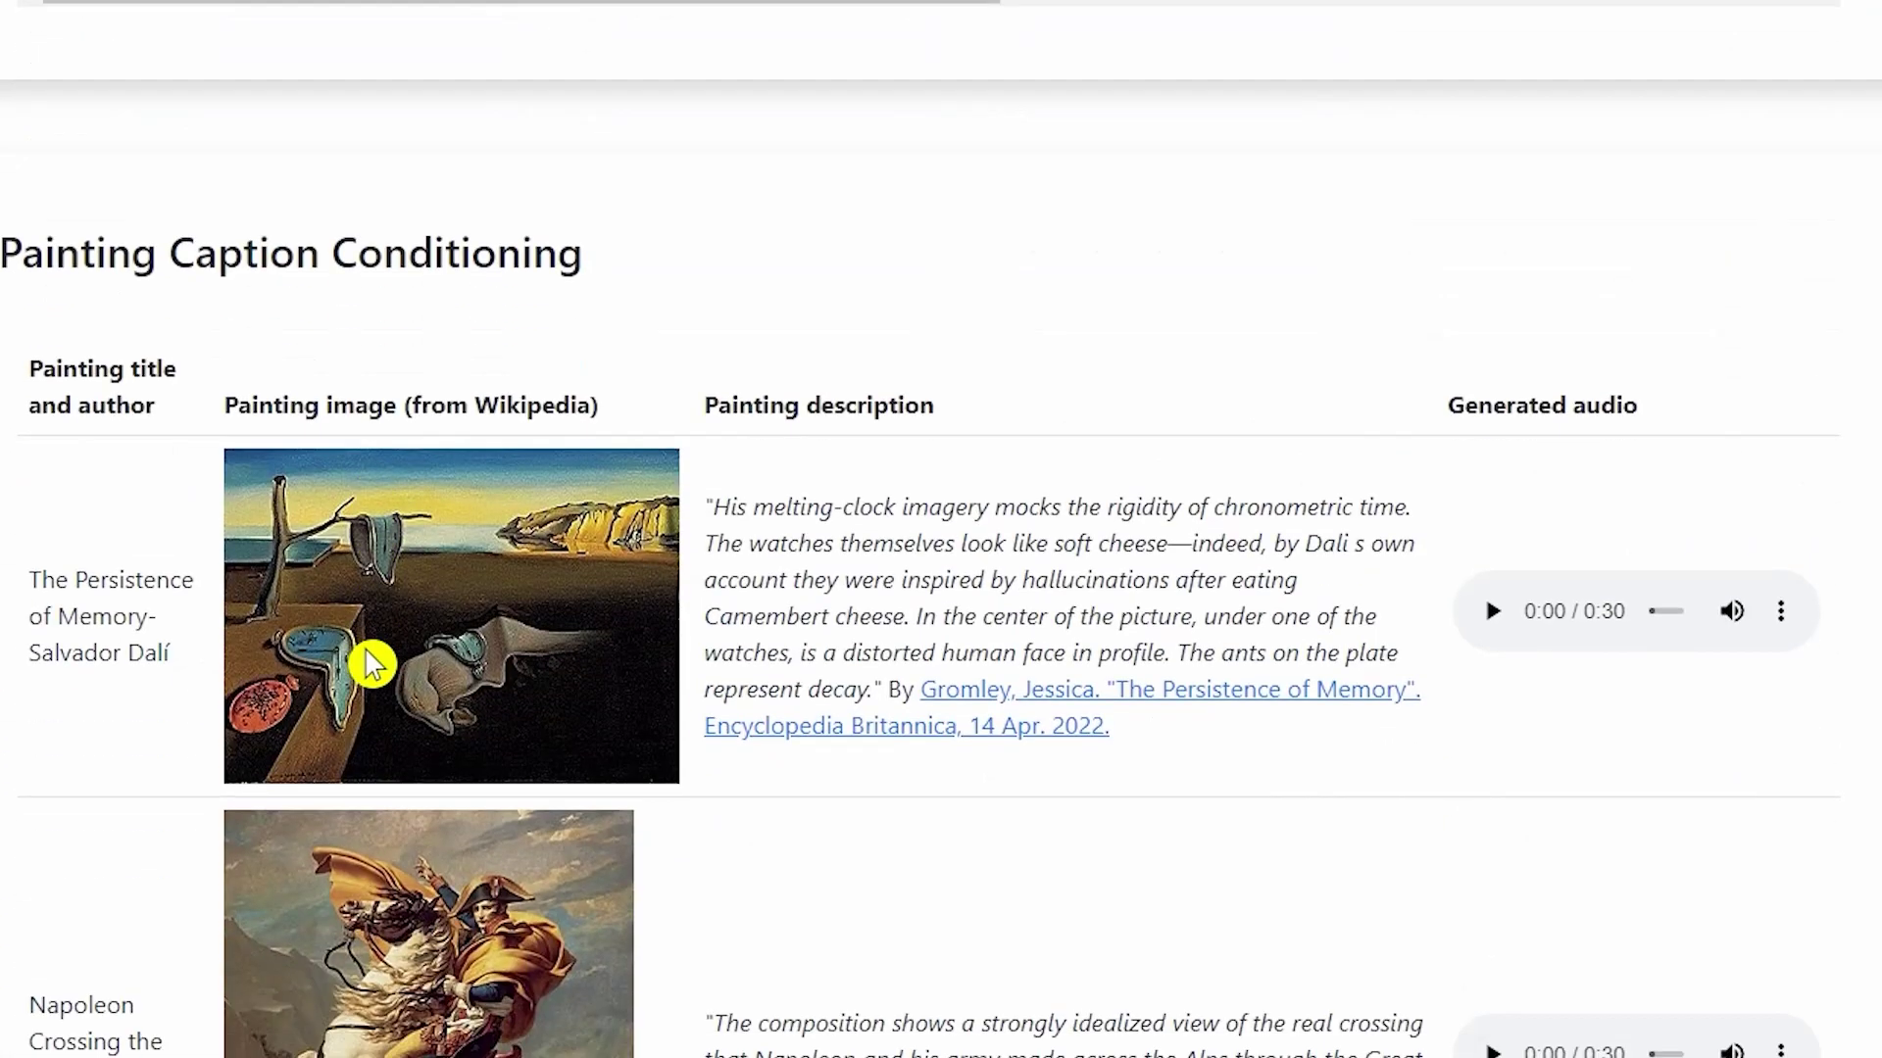
pyautogui.scroll(10, 372, 665)
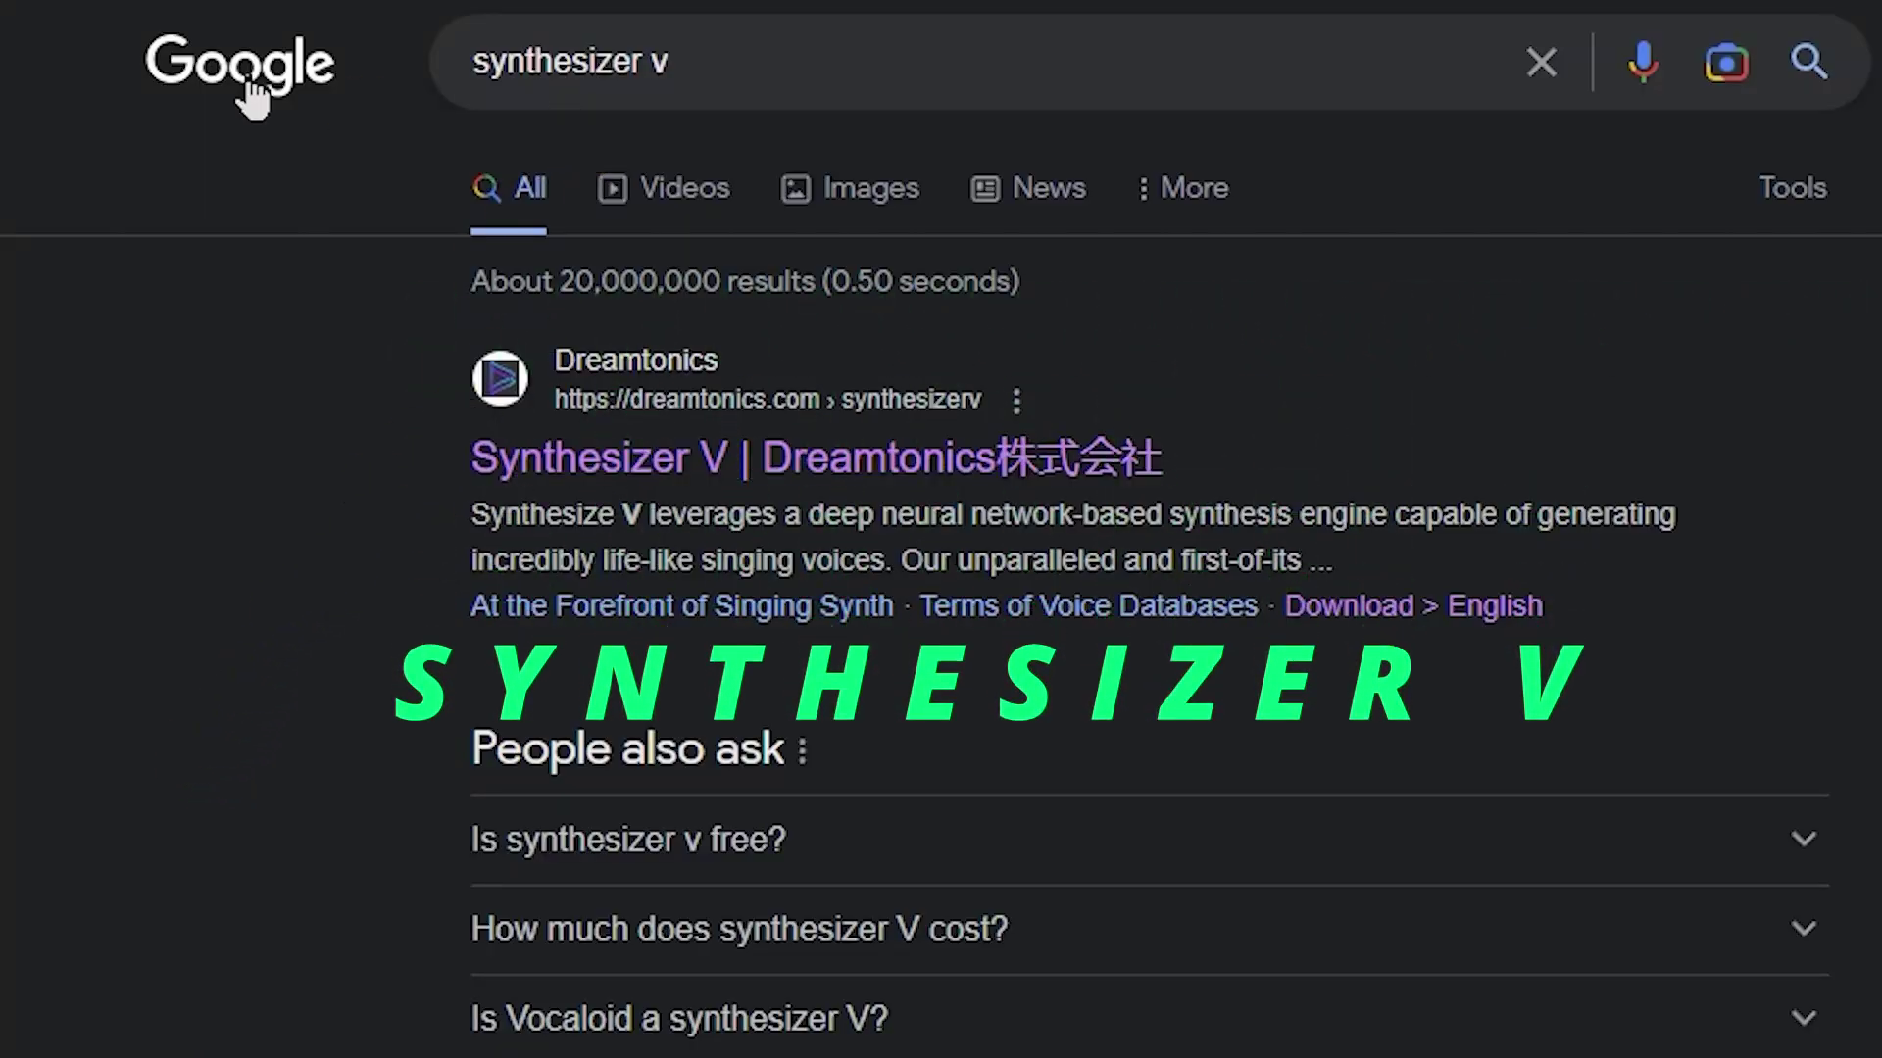
# Step: Open the Dreamtonics Synthesizer V page from the search results and review it down to the edition feature comparison
pyautogui.click(617, 463)
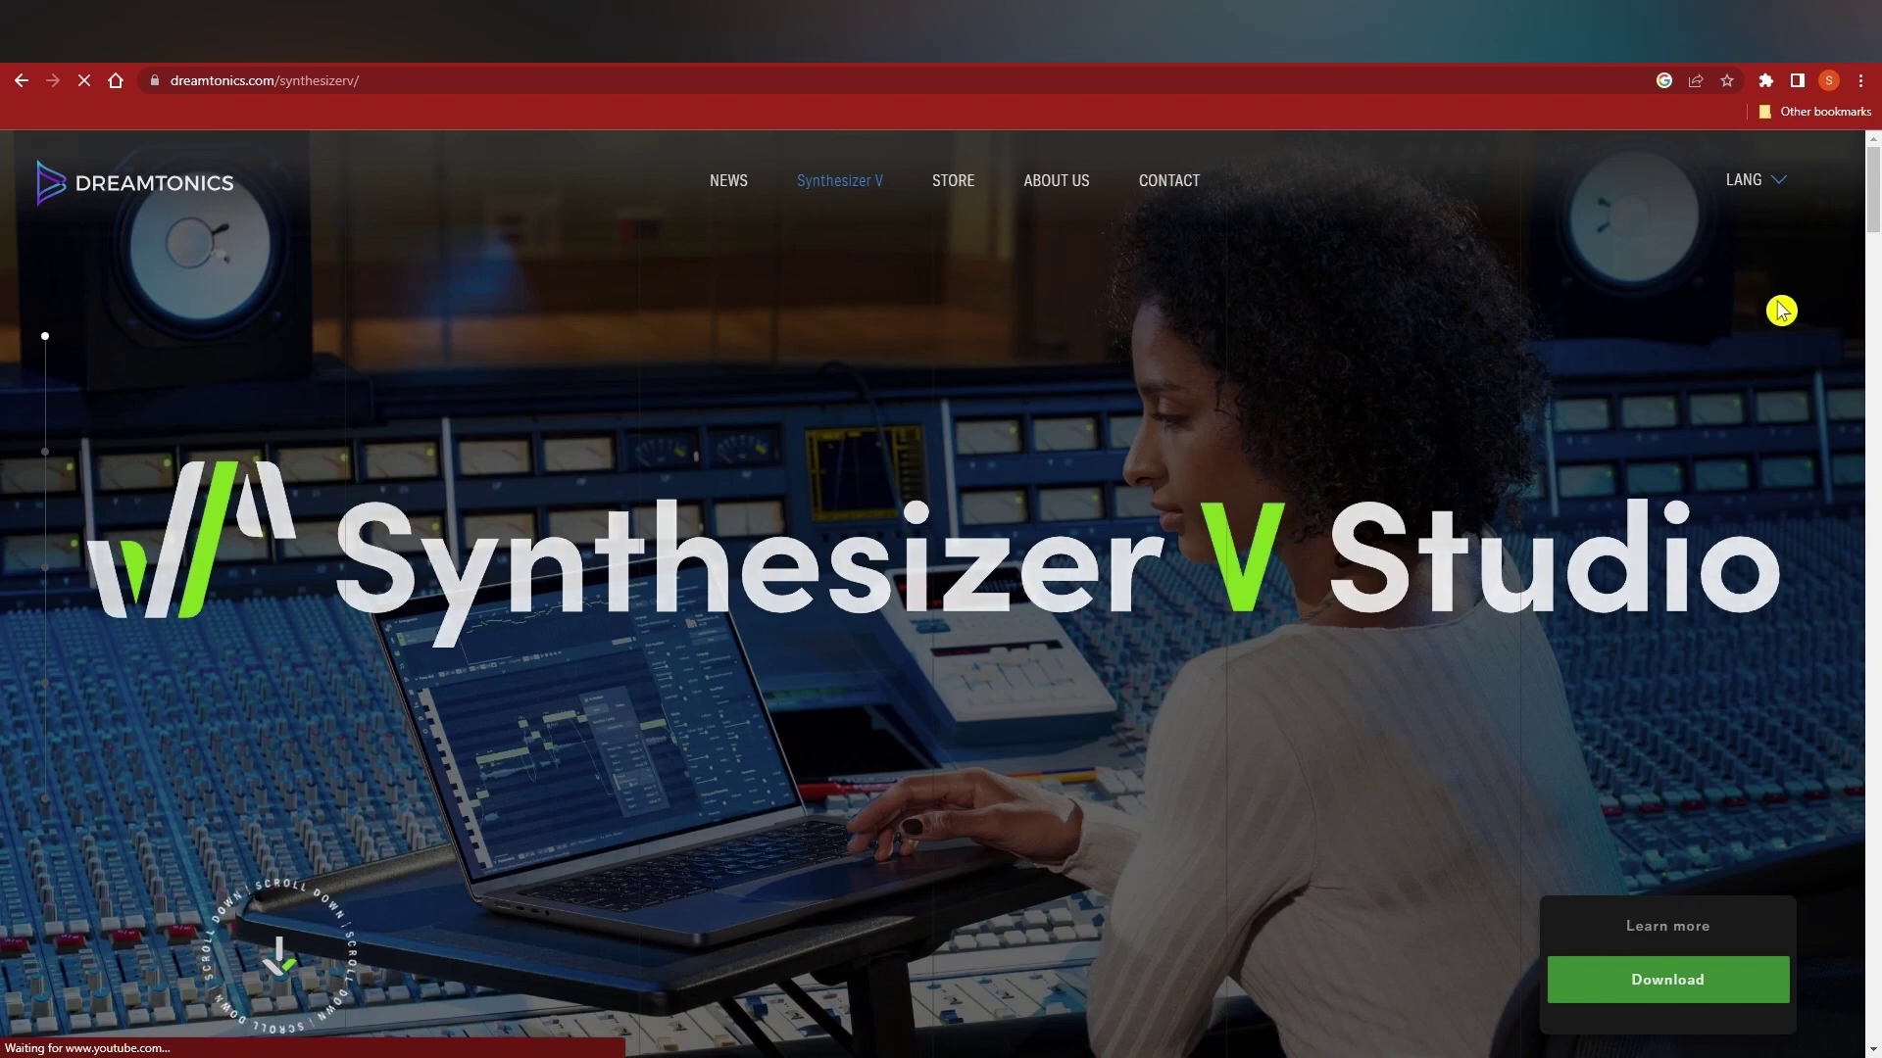
pyautogui.scroll(-3, 1876, 221)
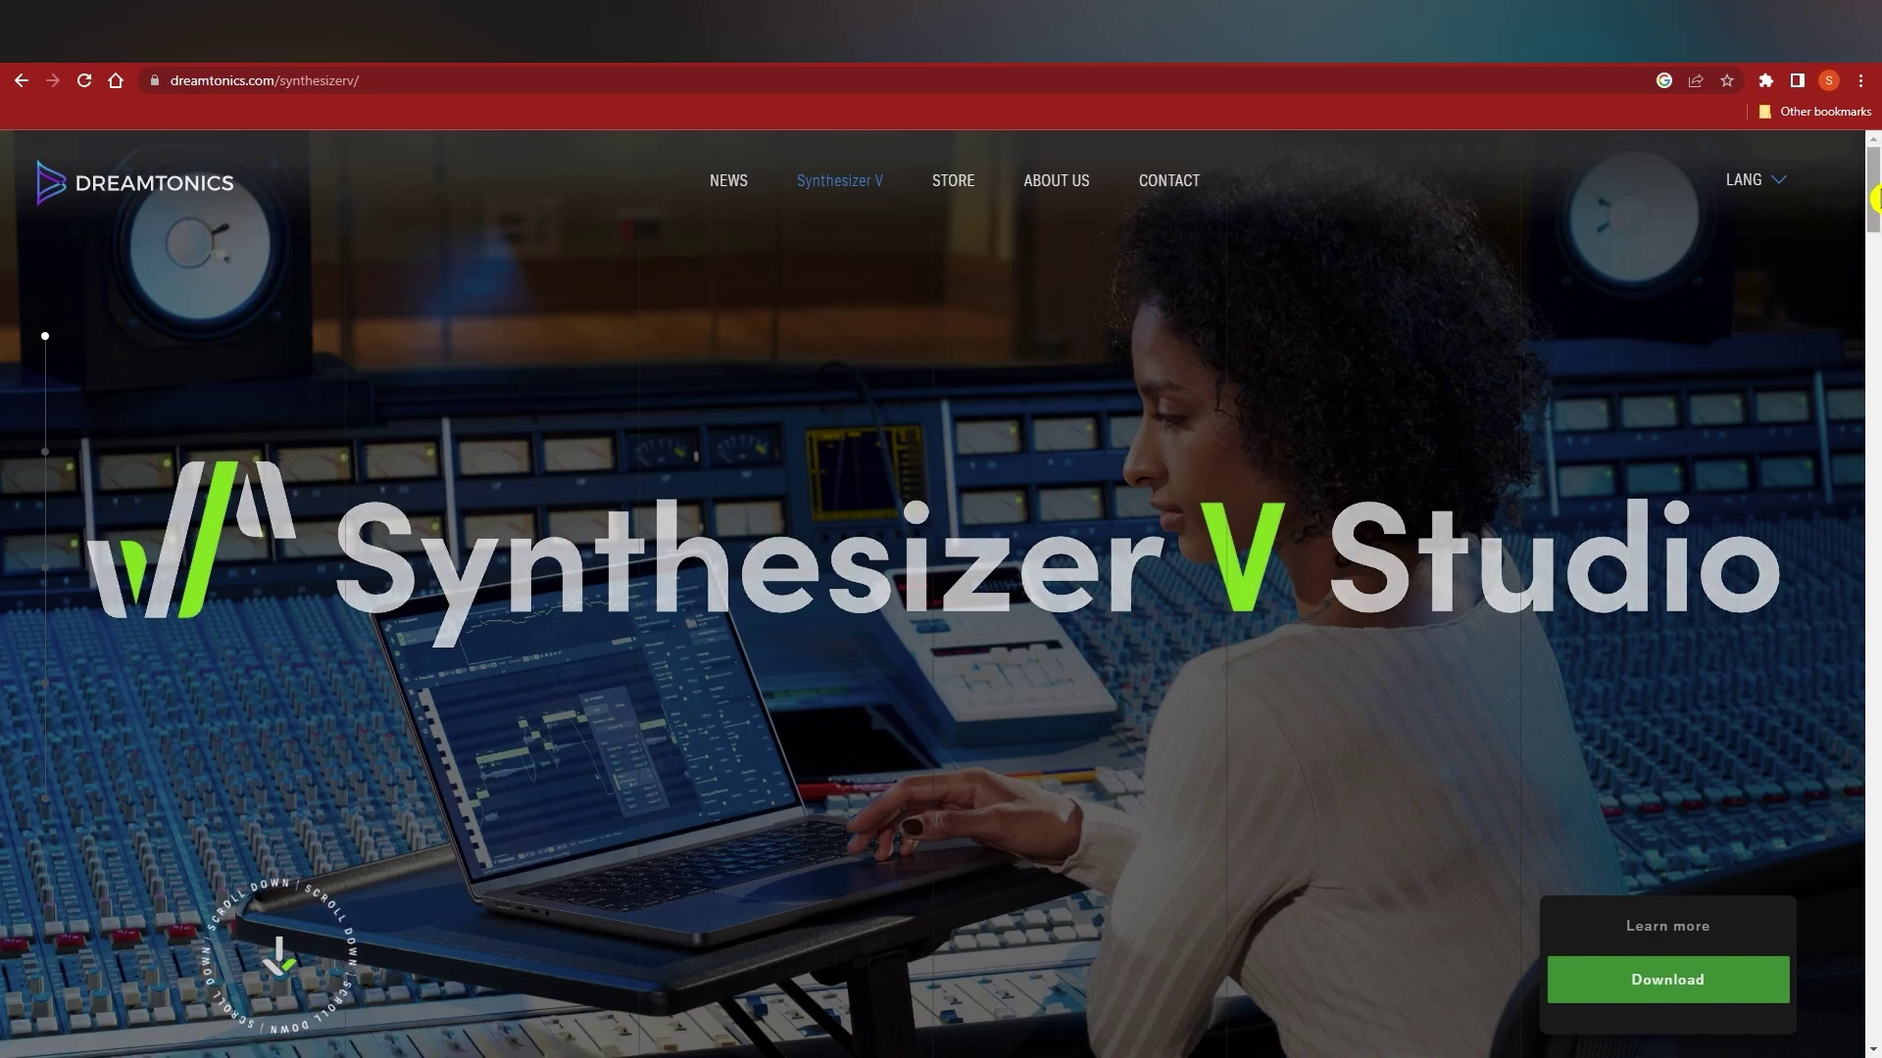
pyautogui.scroll(-2, 1875, 222)
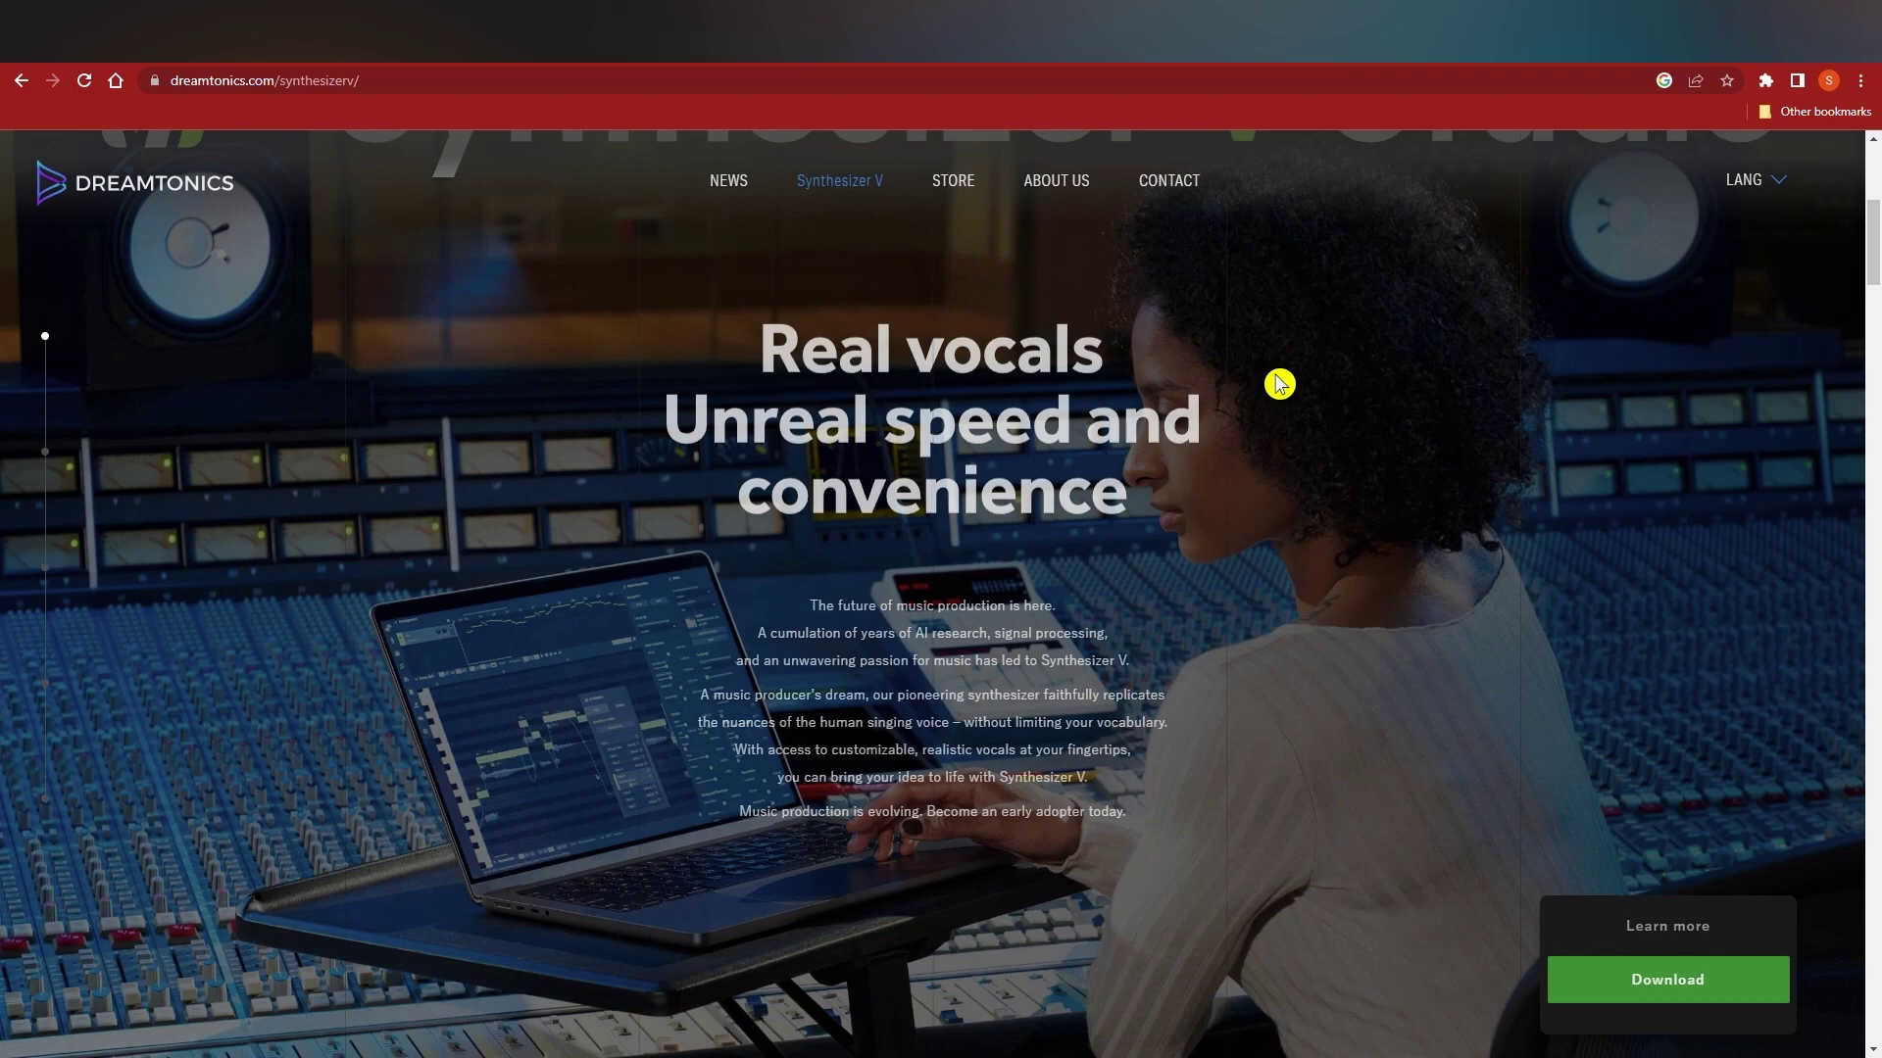
pyautogui.scroll(-1, 1098, 514)
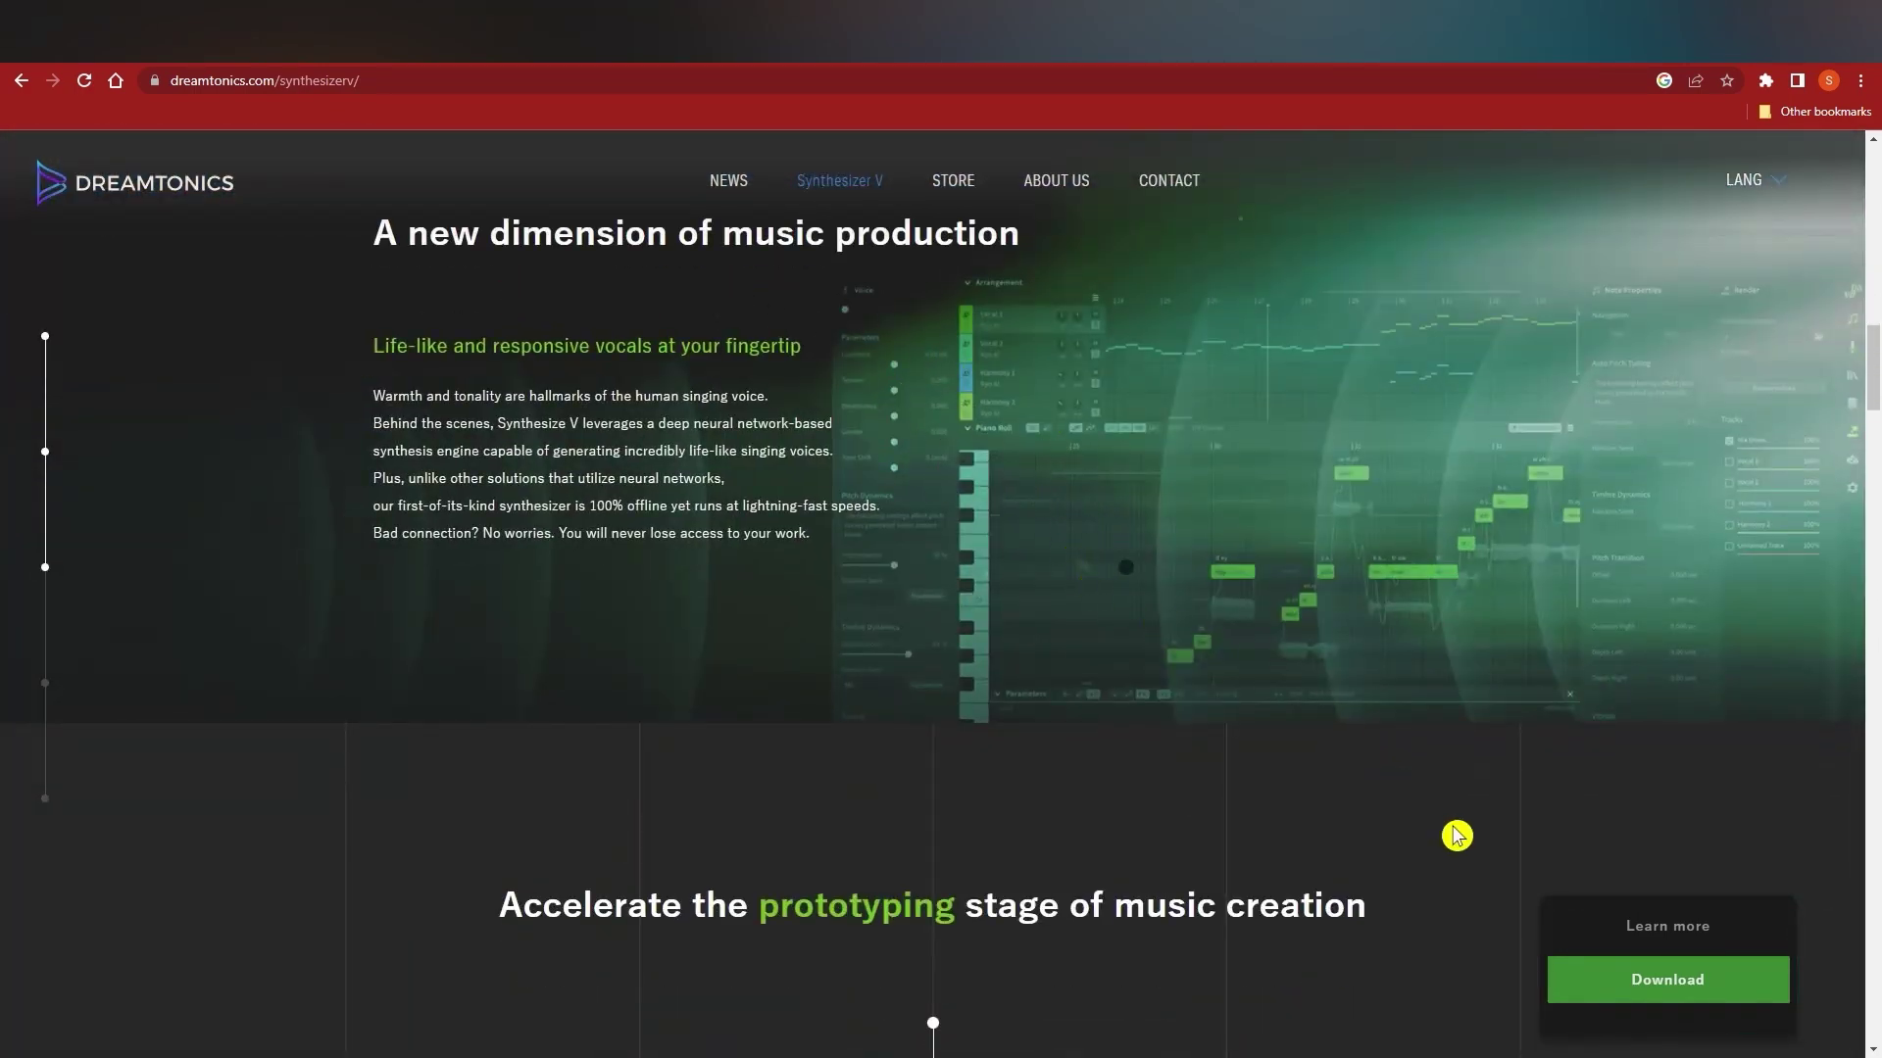
pyautogui.scroll(-5, 1575, 983)
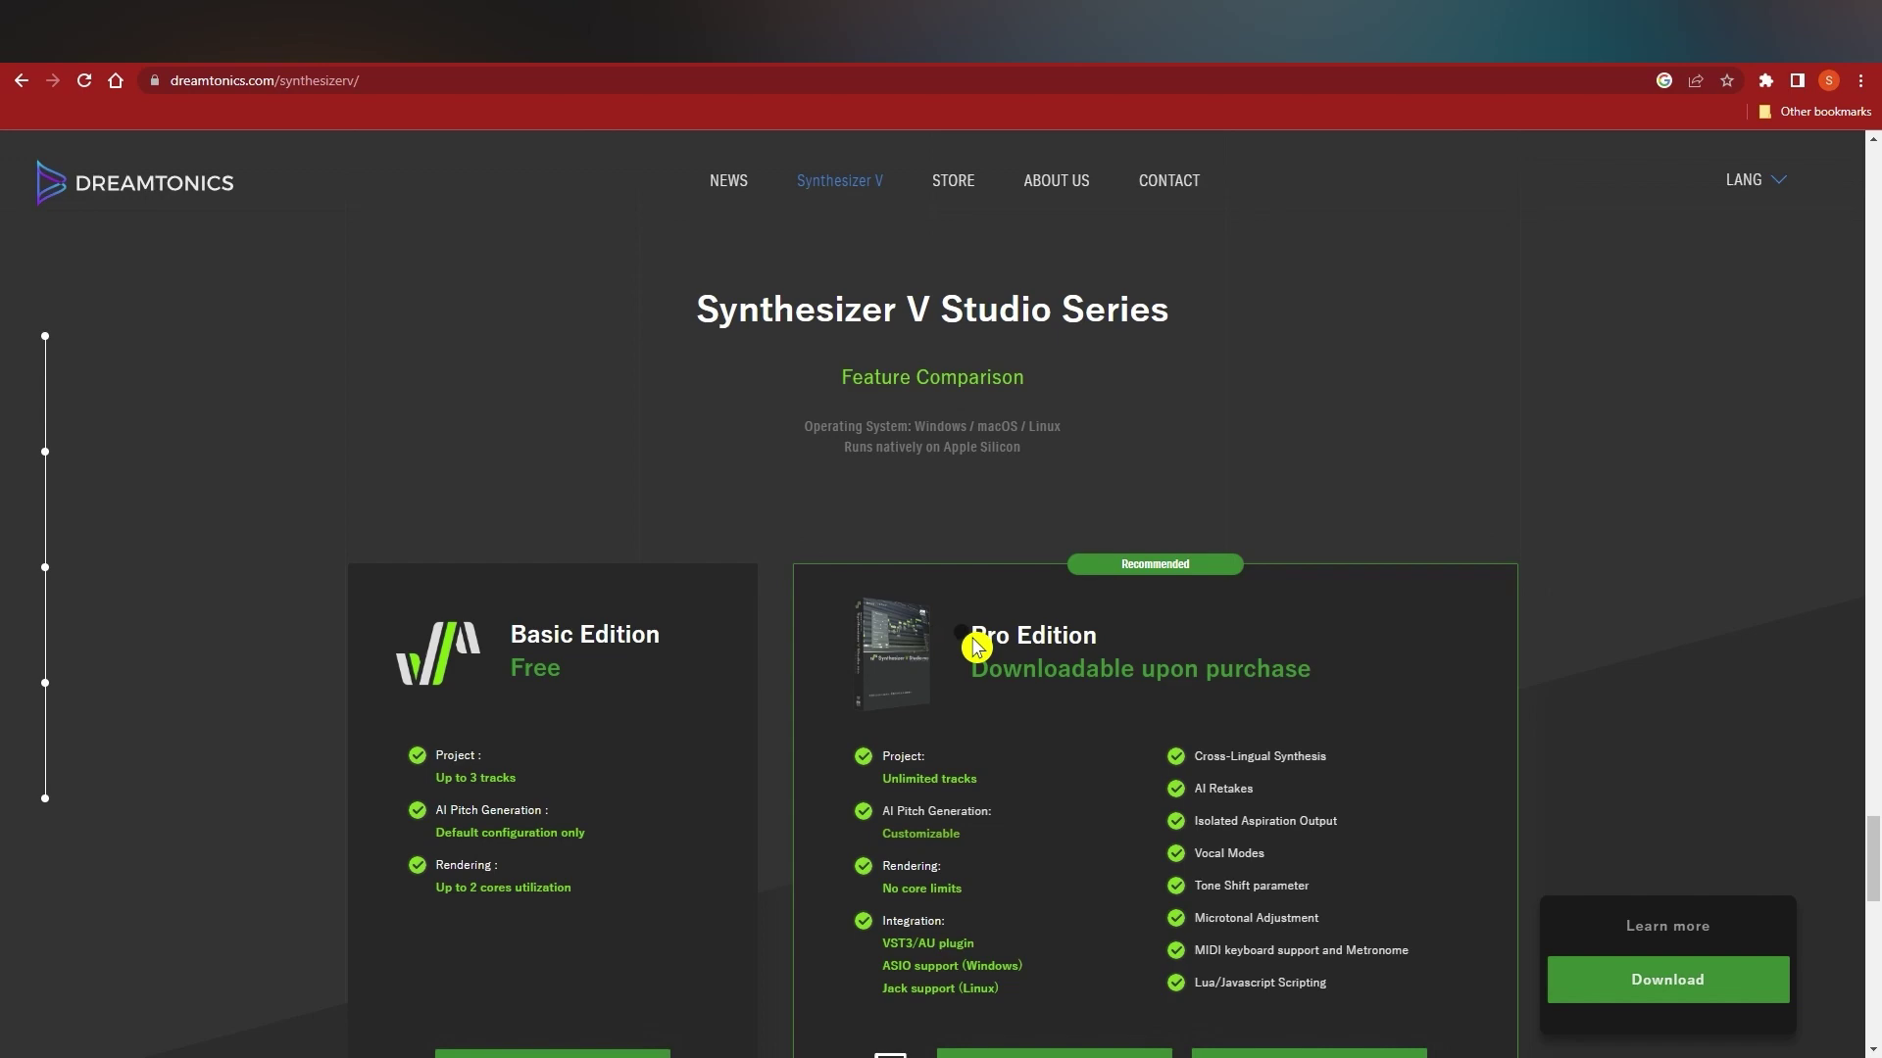
# Step: Open the ASTERIAN profile under Meet our voices and play the Ad Astra original demo song
pyautogui.scroll(15, 977, 647)
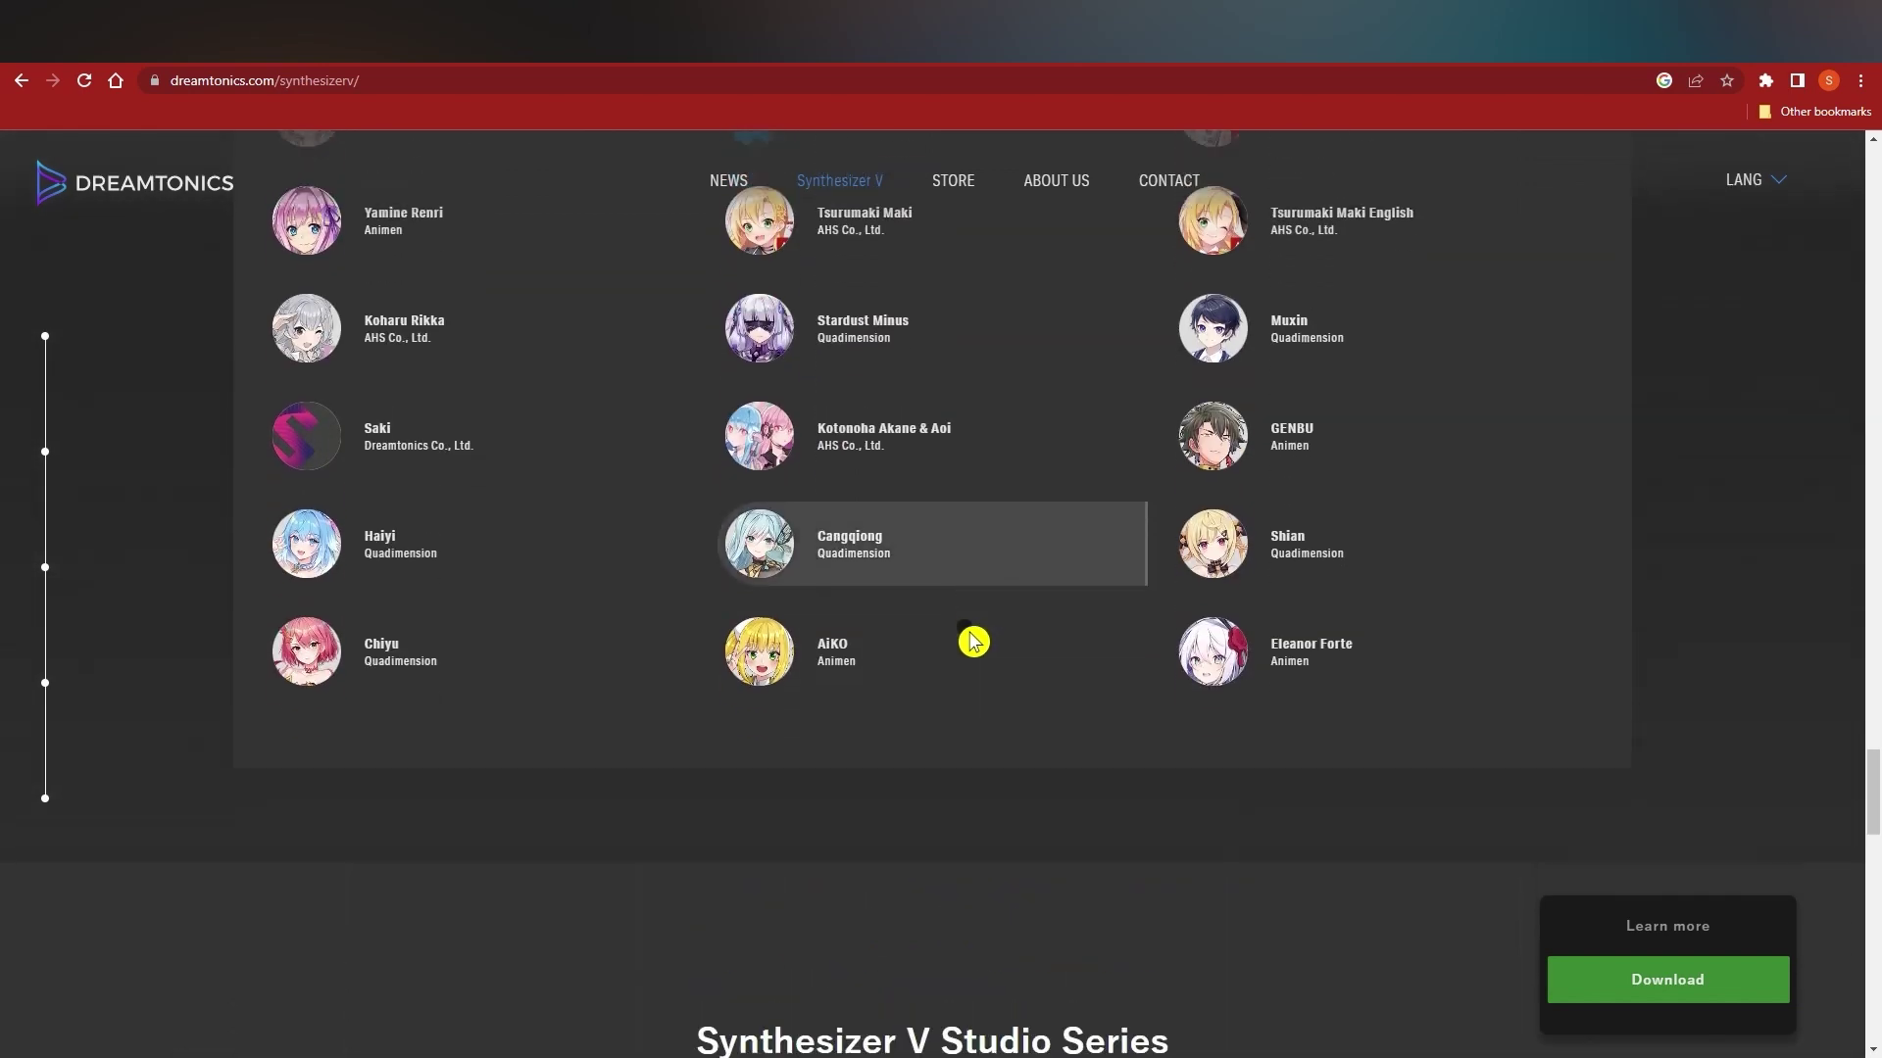
pyautogui.scroll(3, 716, 535)
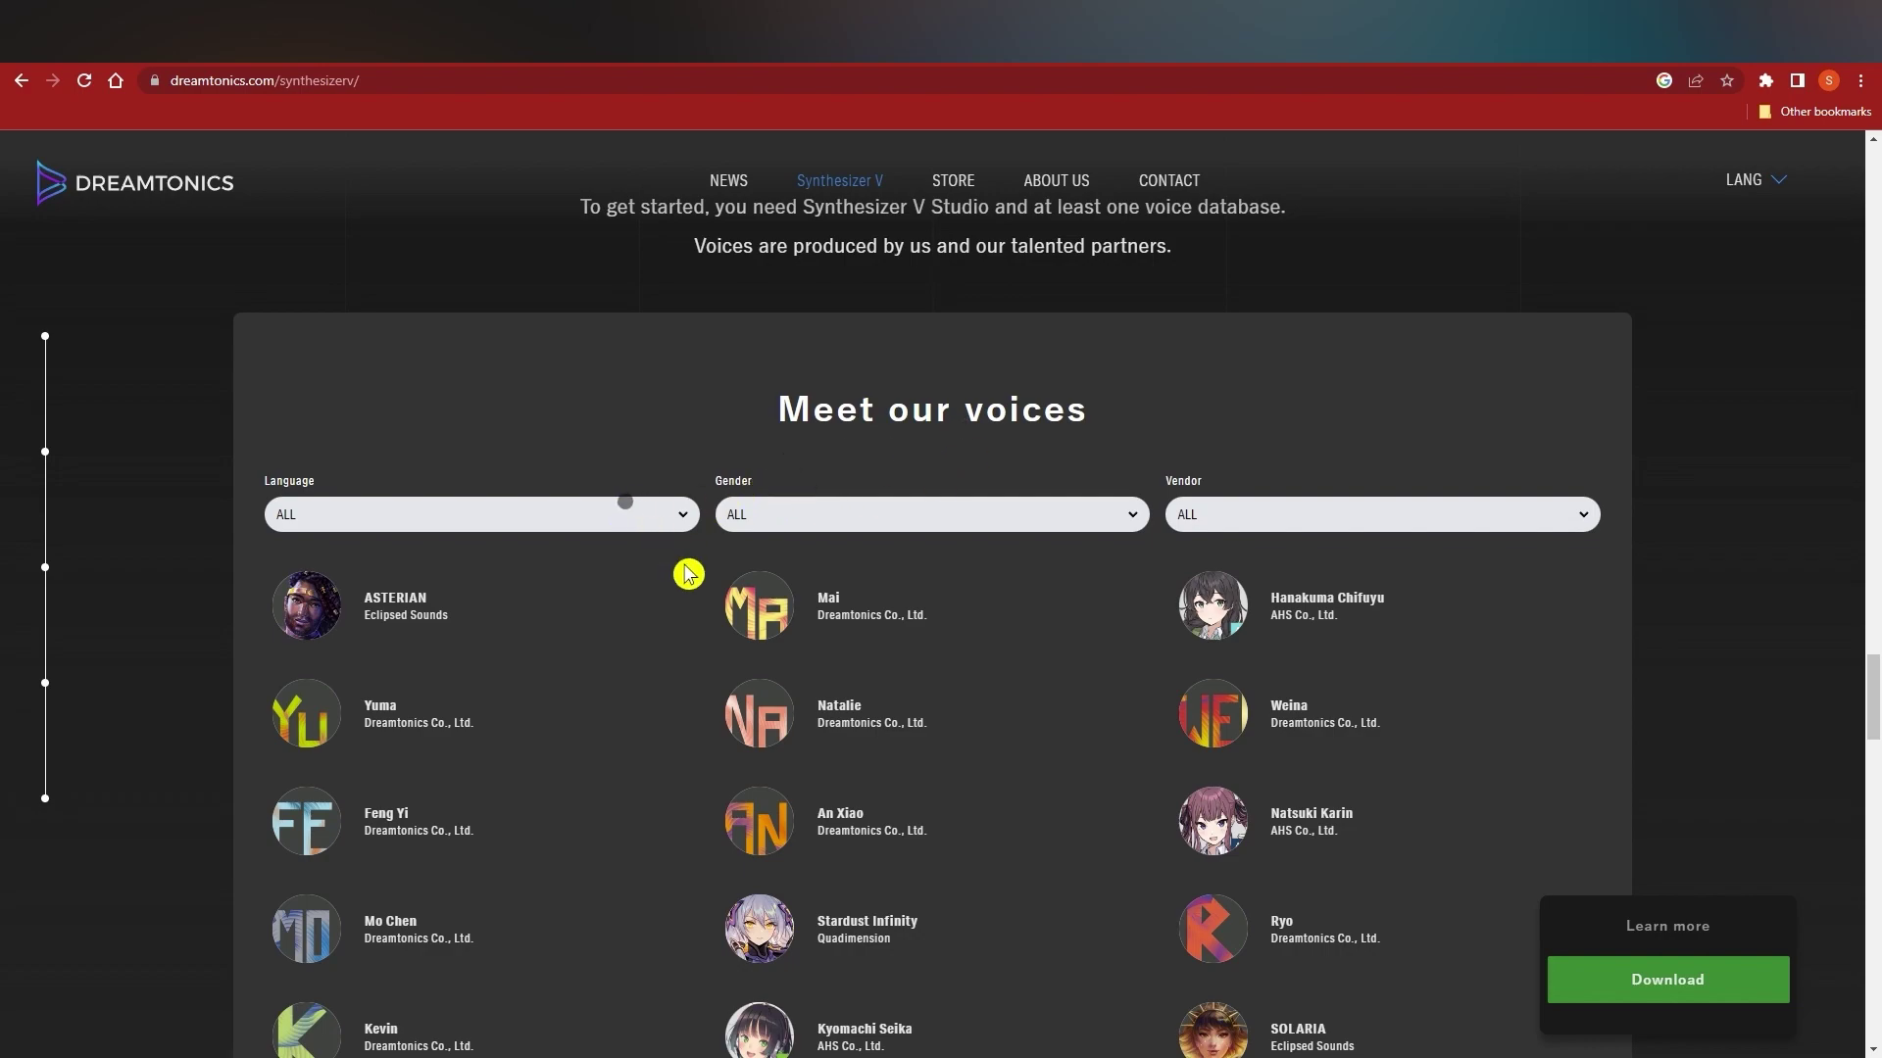
pyautogui.scroll(-2, 685, 576)
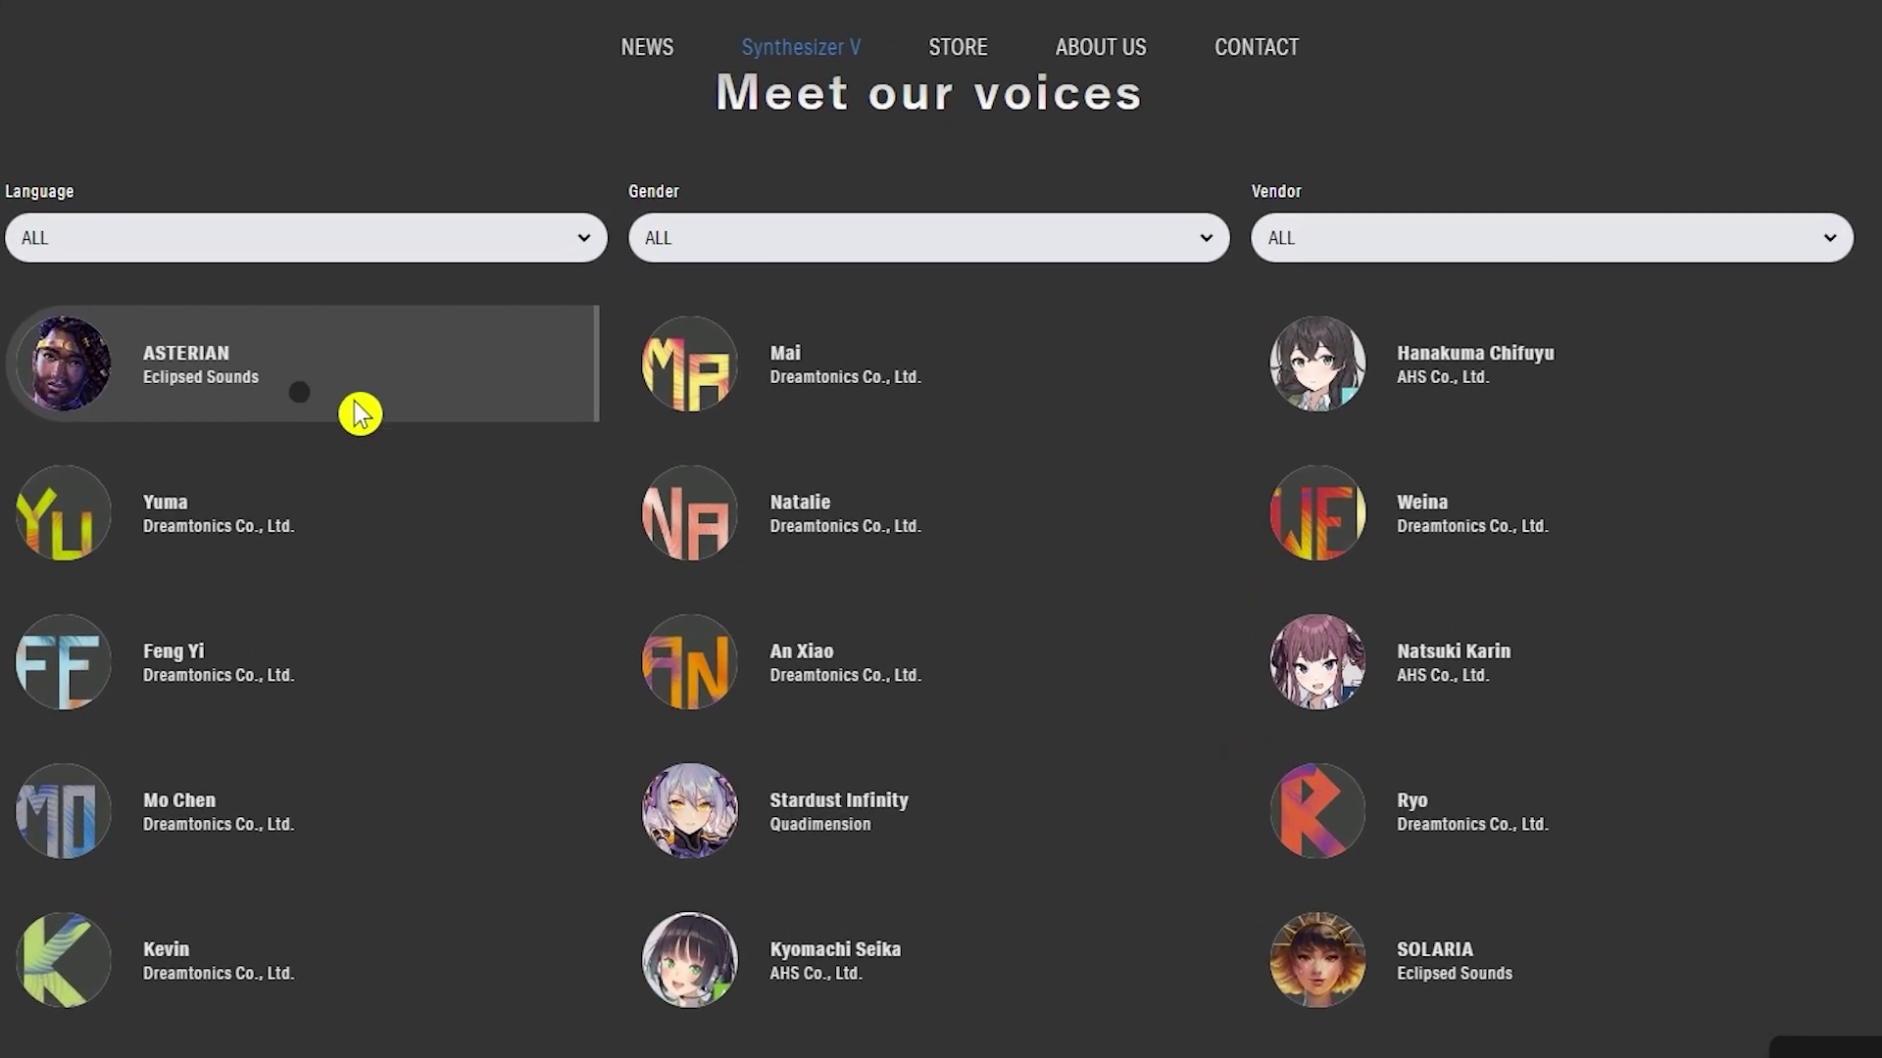
pyautogui.click(451, 421)
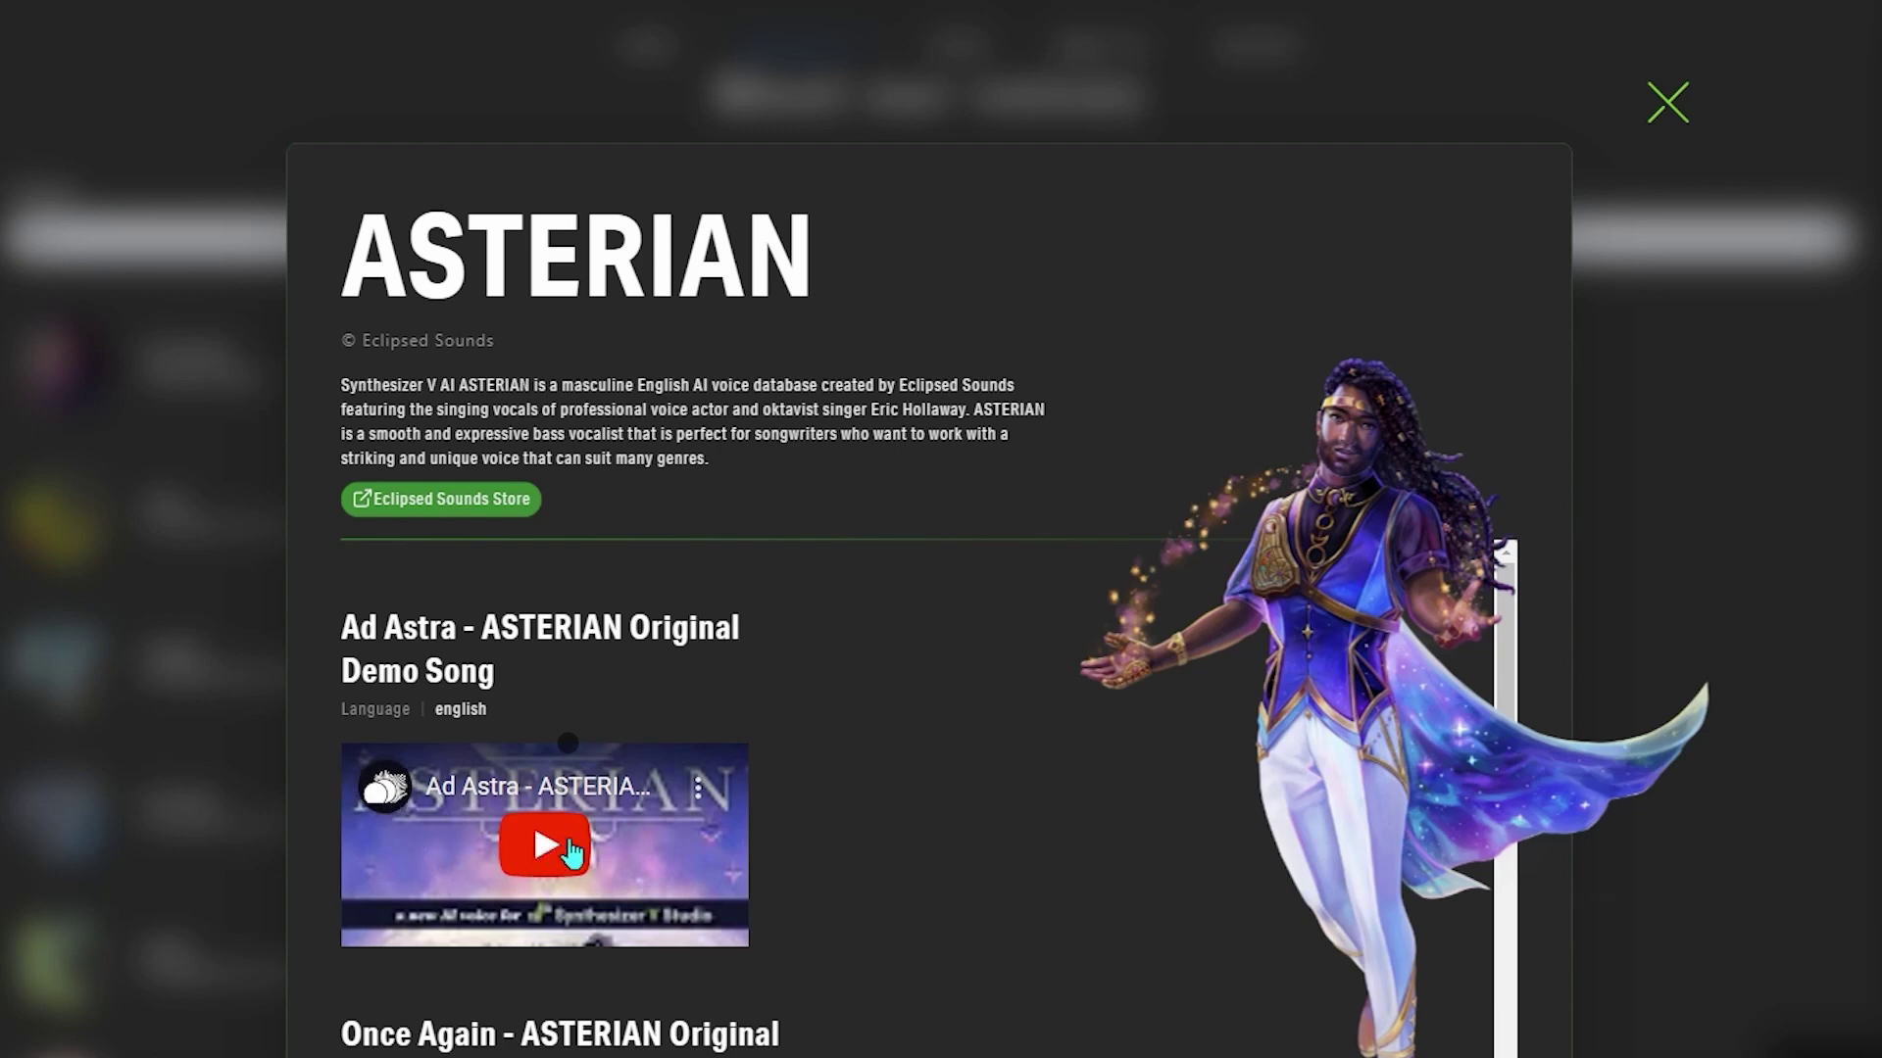
pyautogui.click(566, 858)
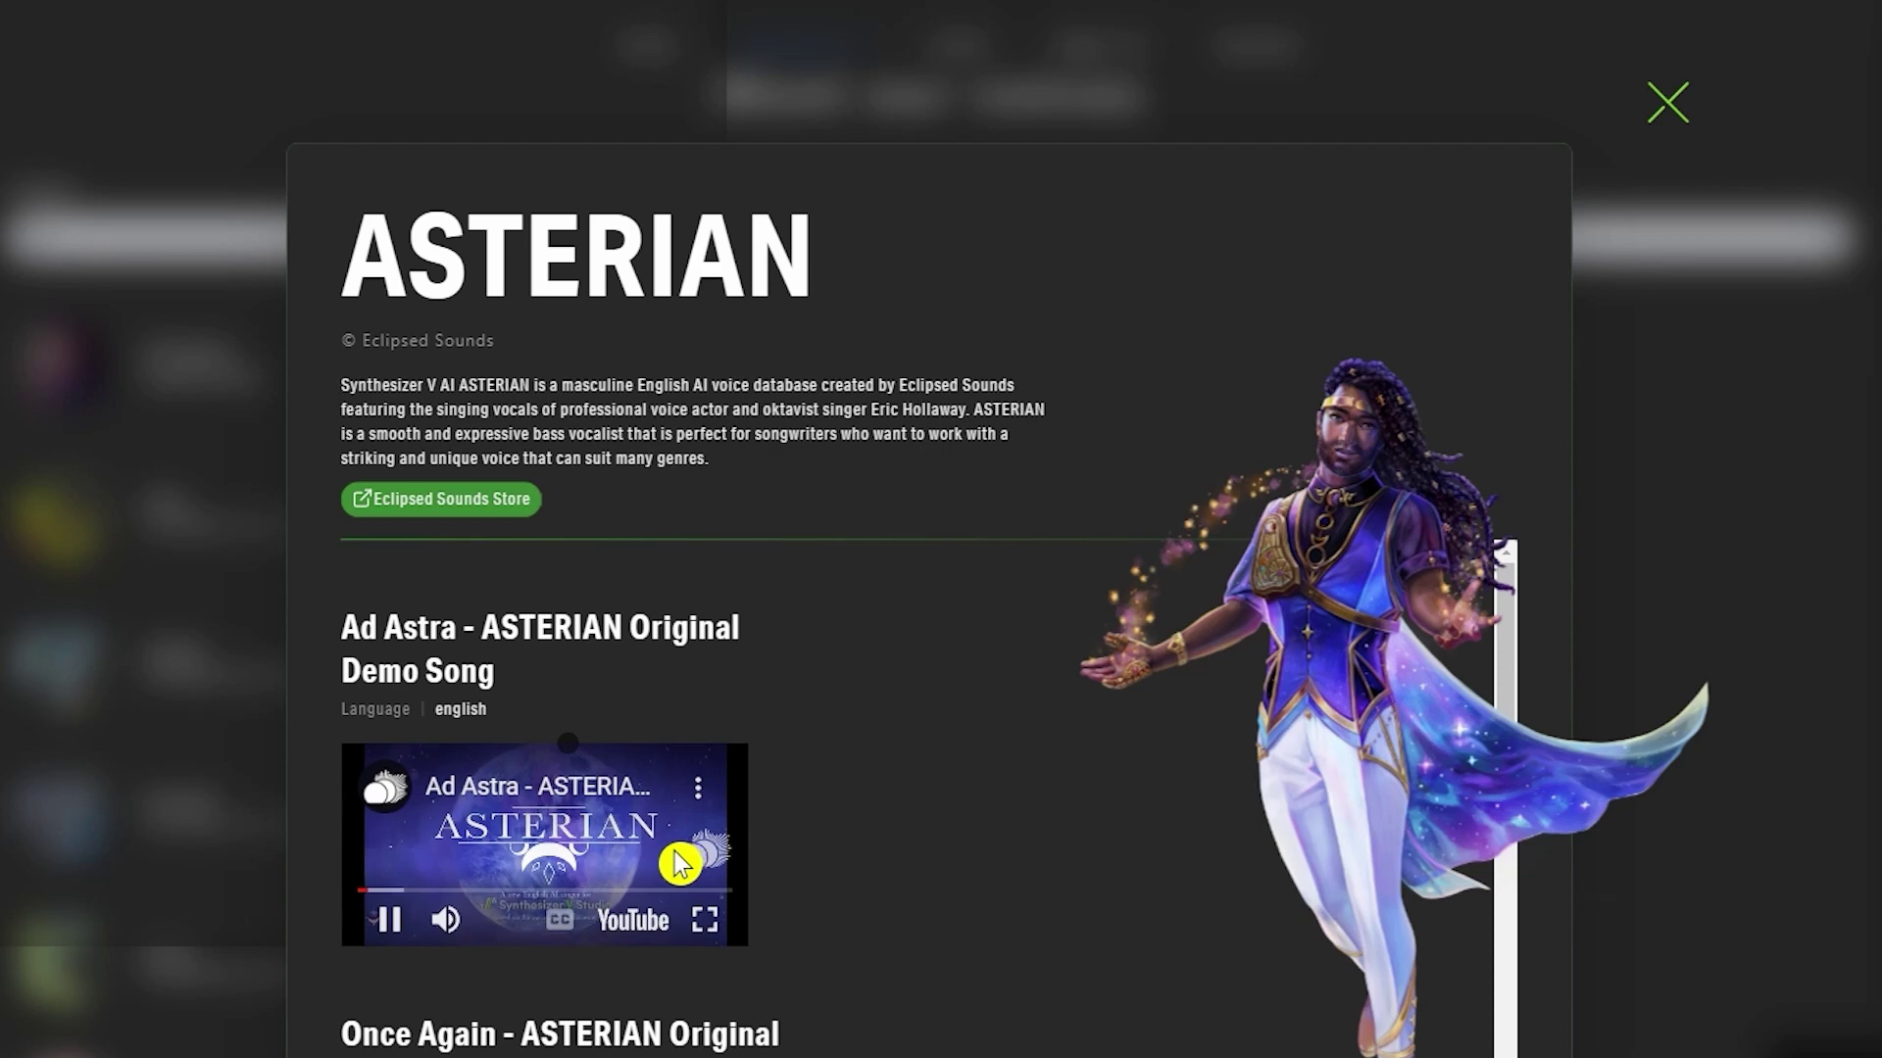
# Step: Skip ahead in the Ad Astra demo, pause it and close the ASTERIAN profile
pyautogui.click(414, 890)
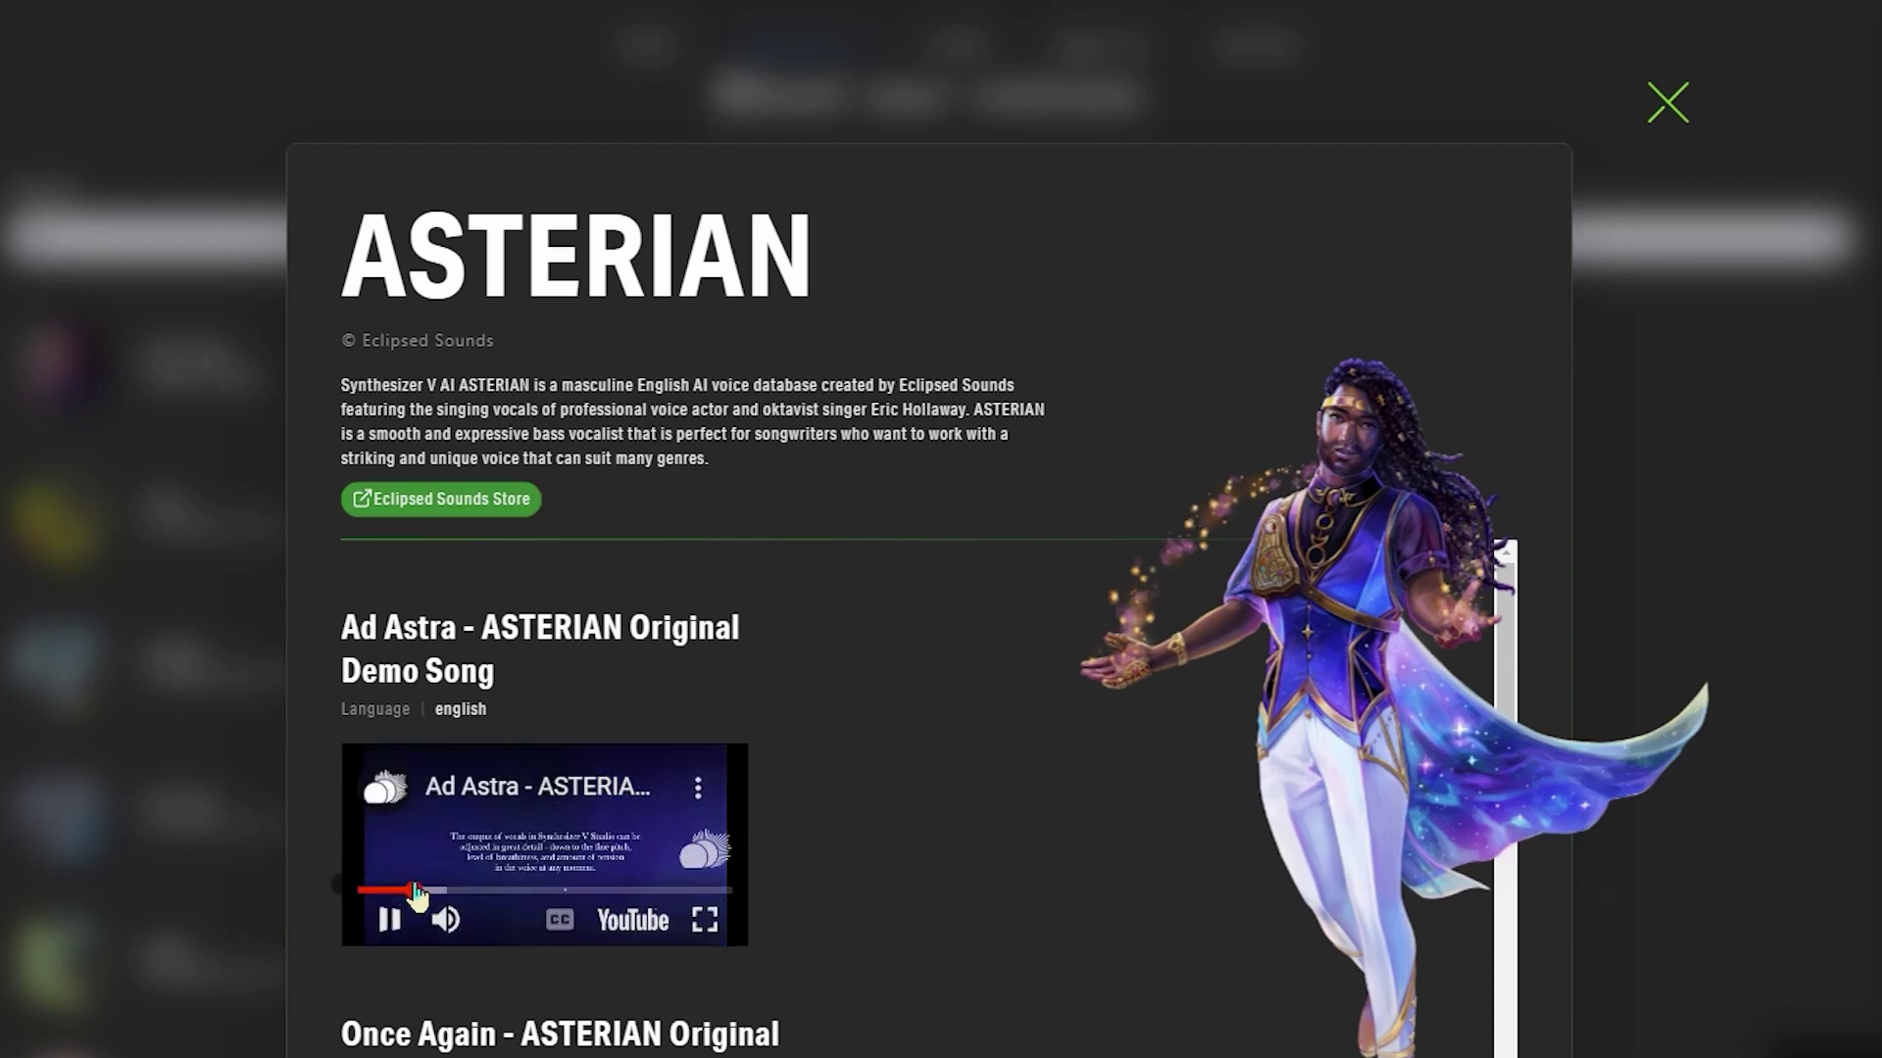
pyautogui.click(439, 890)
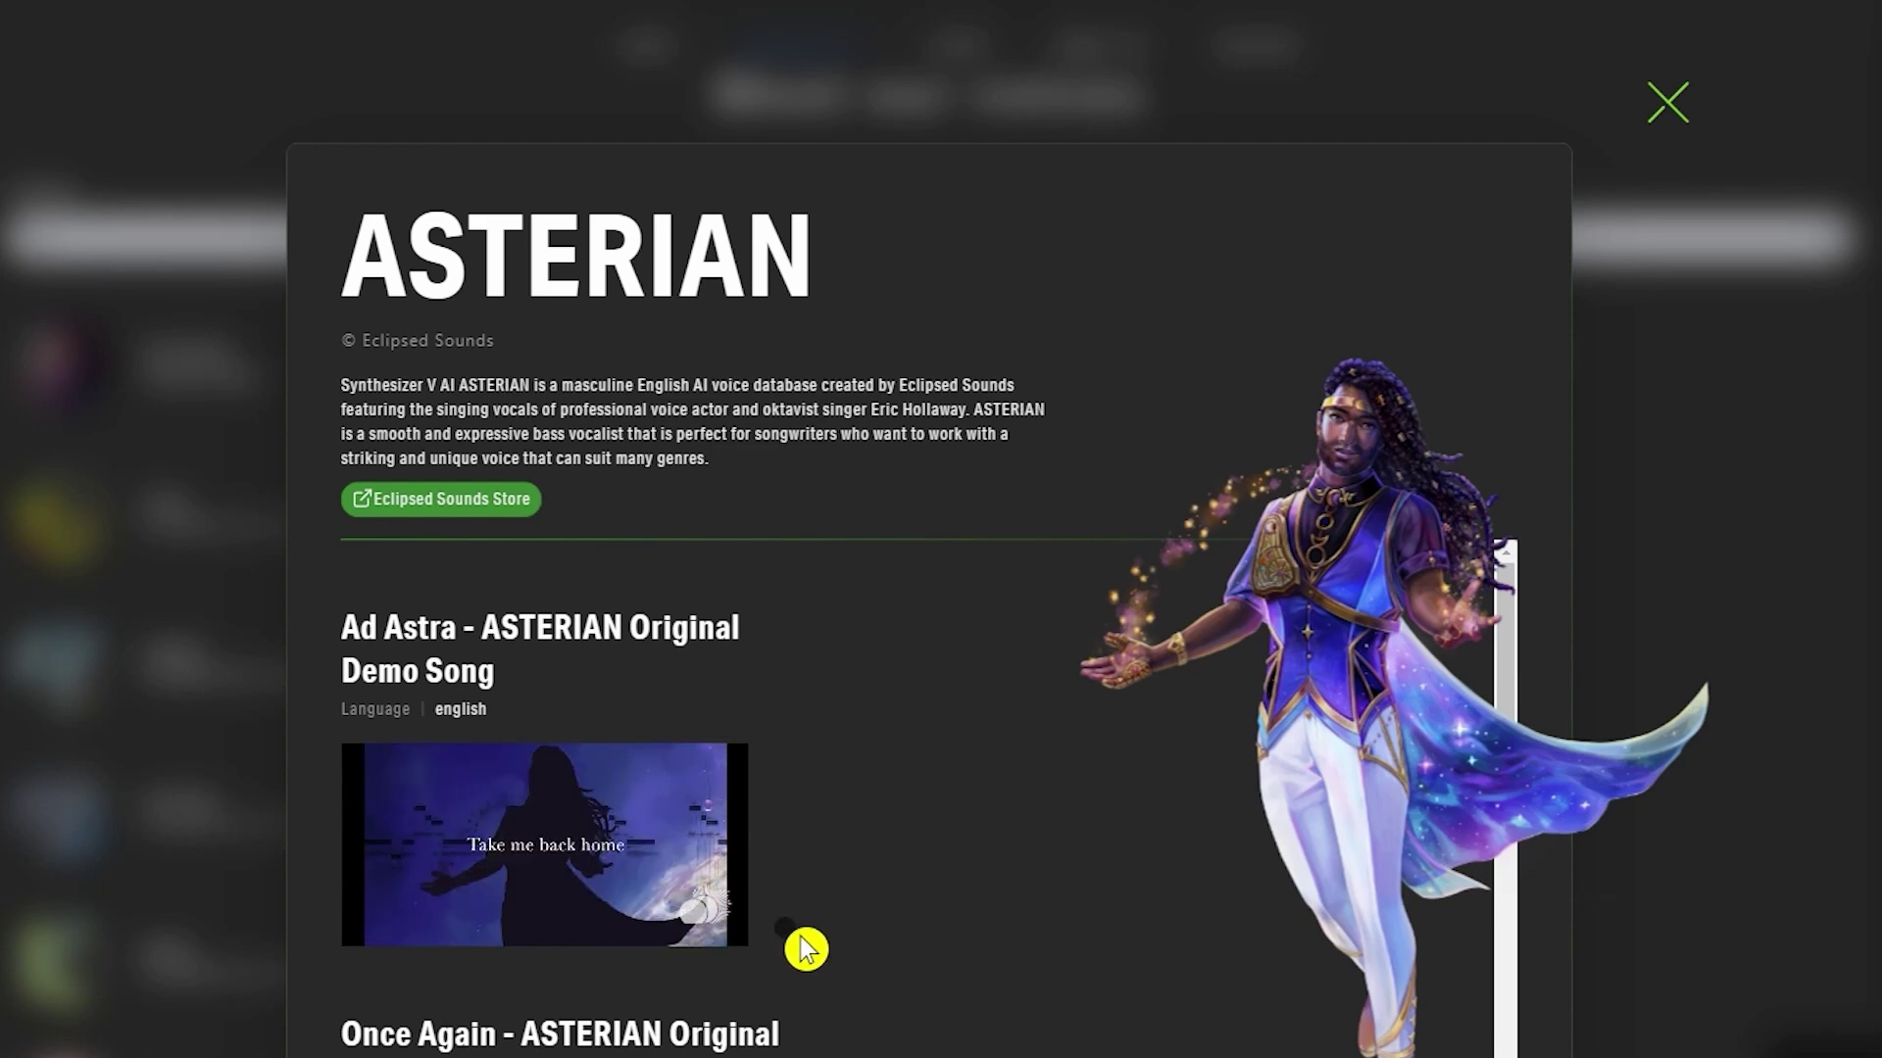
pyautogui.click(416, 840)
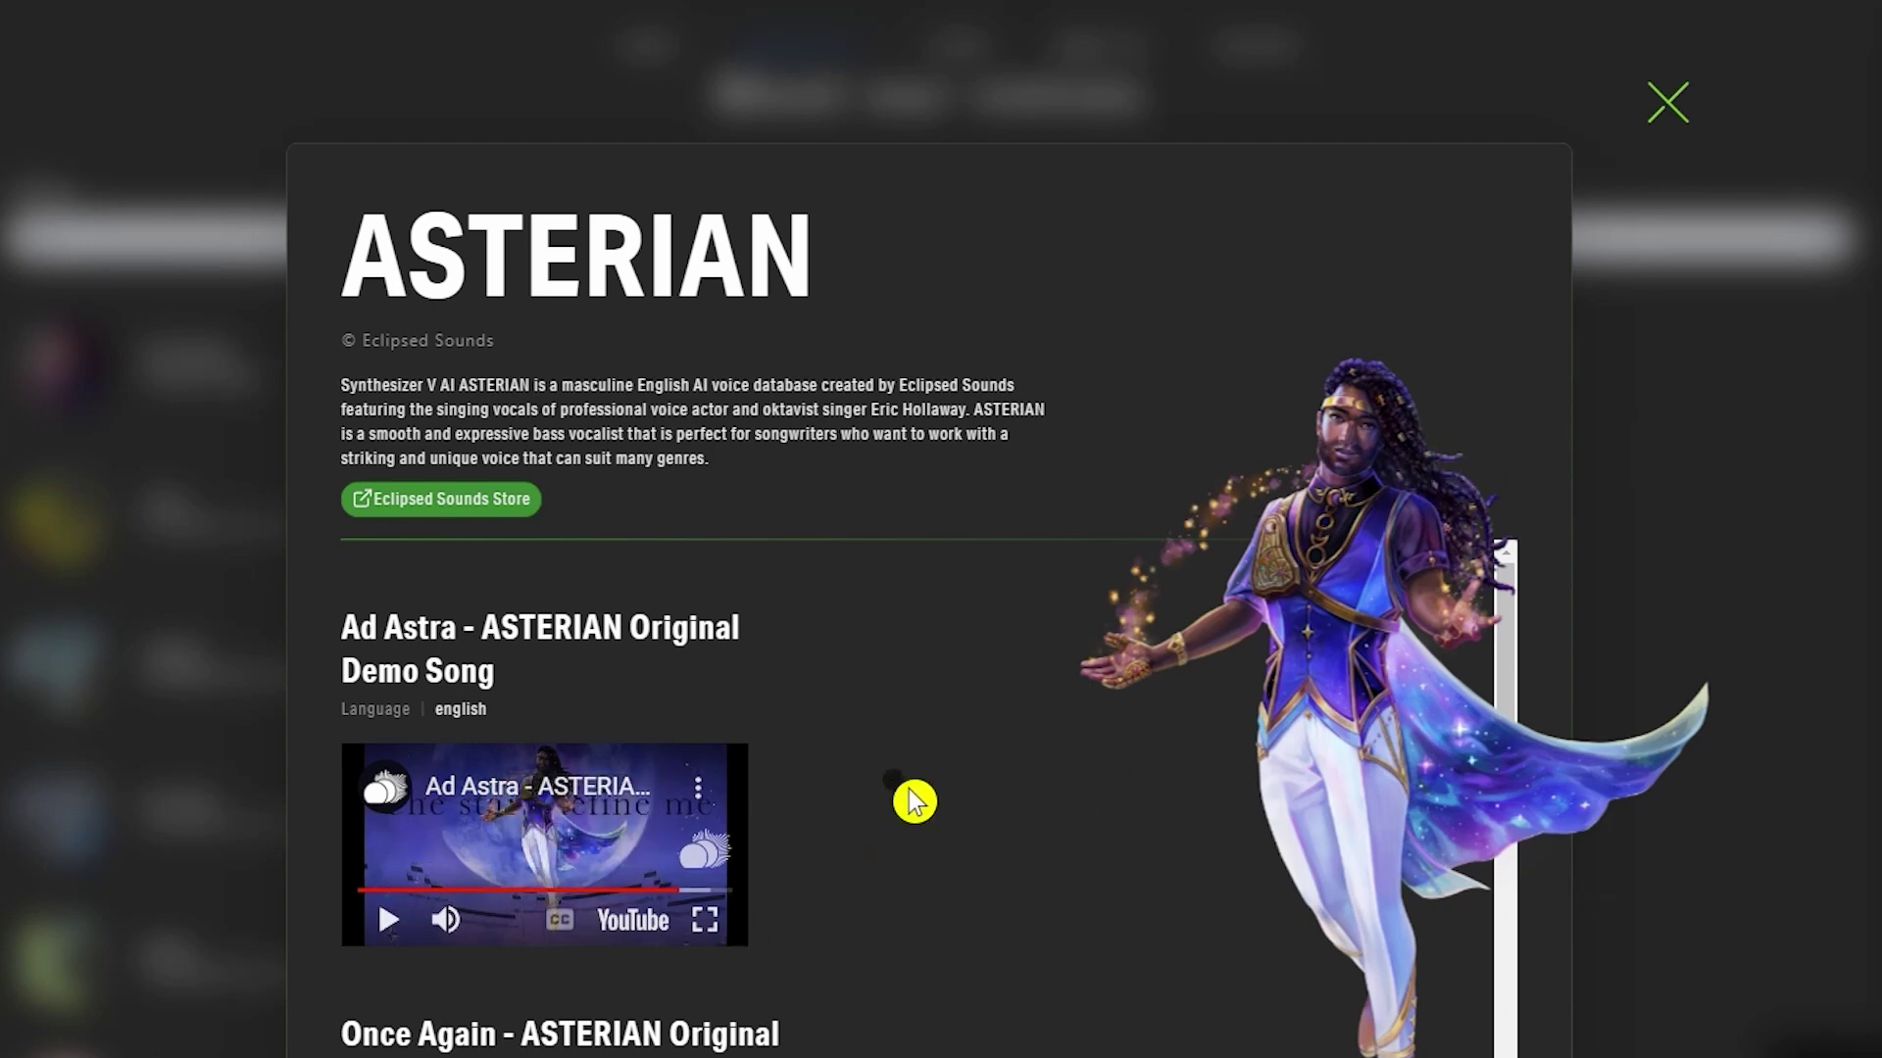
pyautogui.click(1663, 108)
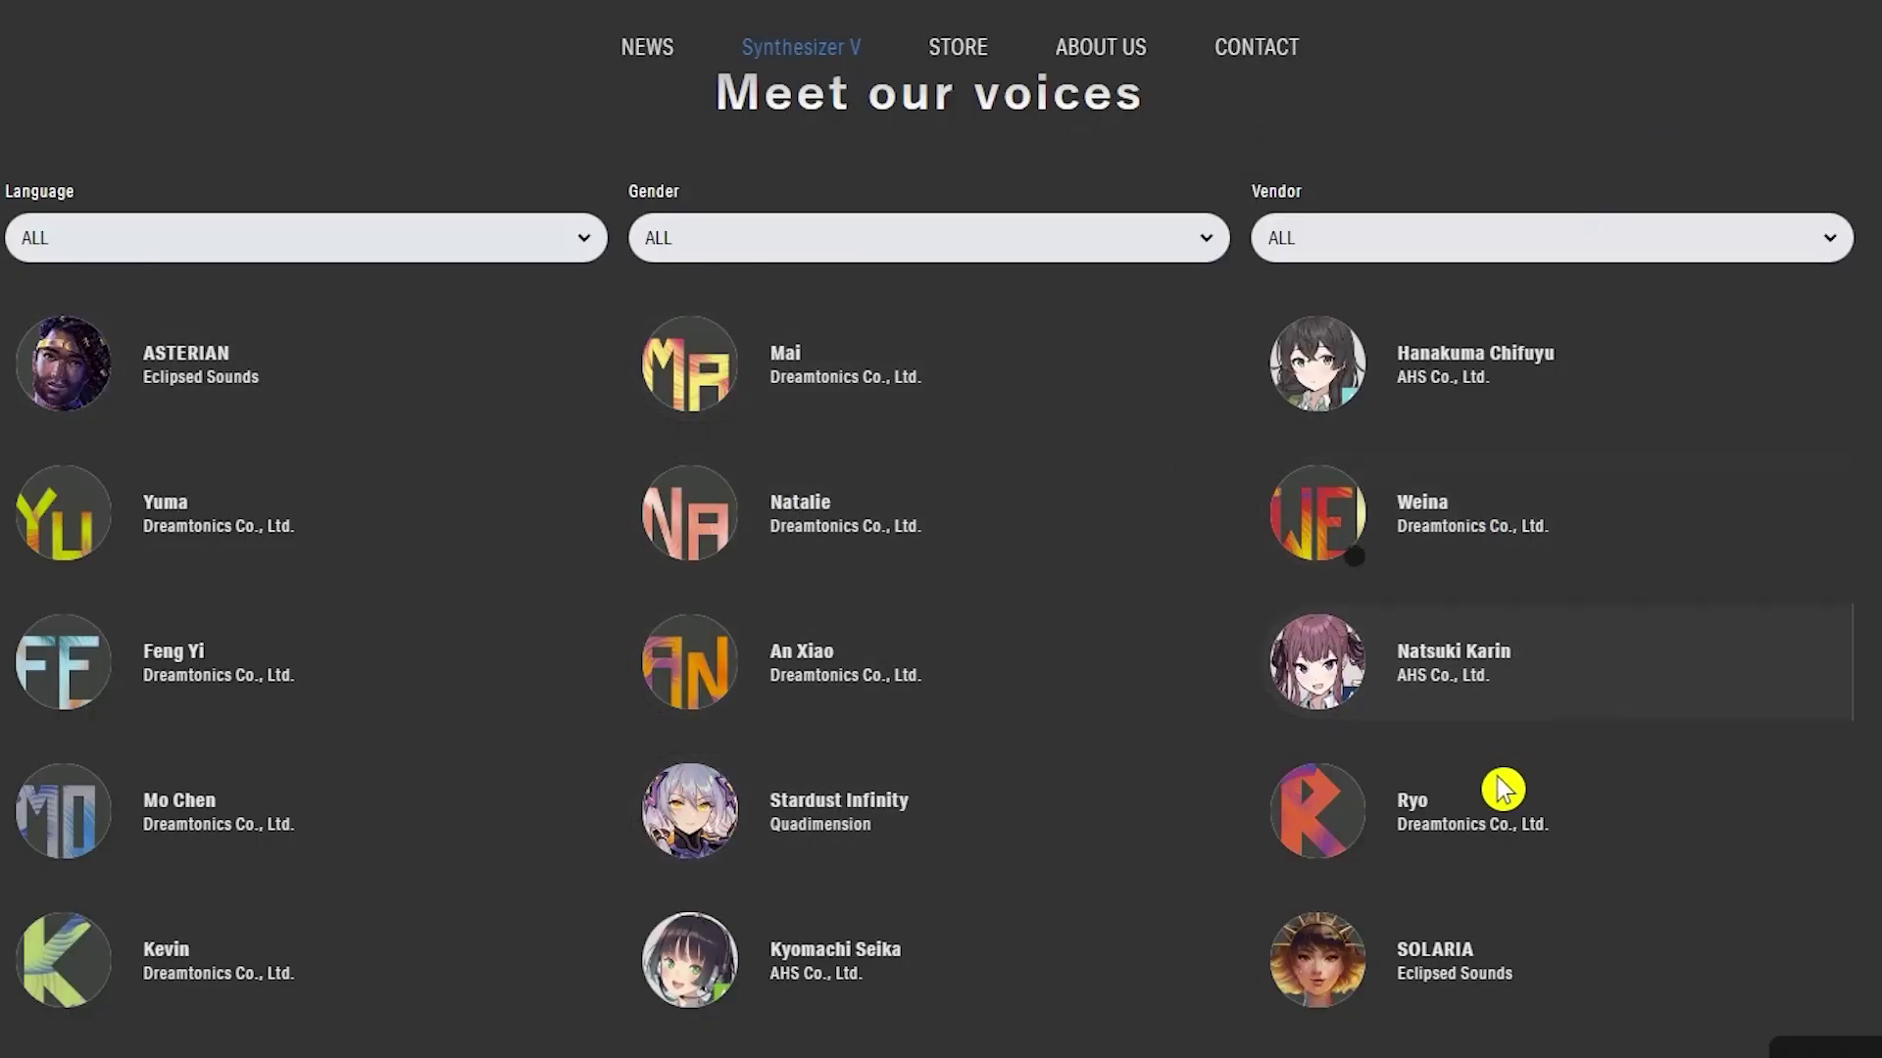
# Step: Look through the full list of voice databases under Meet our voices
pyautogui.scroll(-6, 1500, 781)
pyautogui.scroll(-4, 1239, 554)
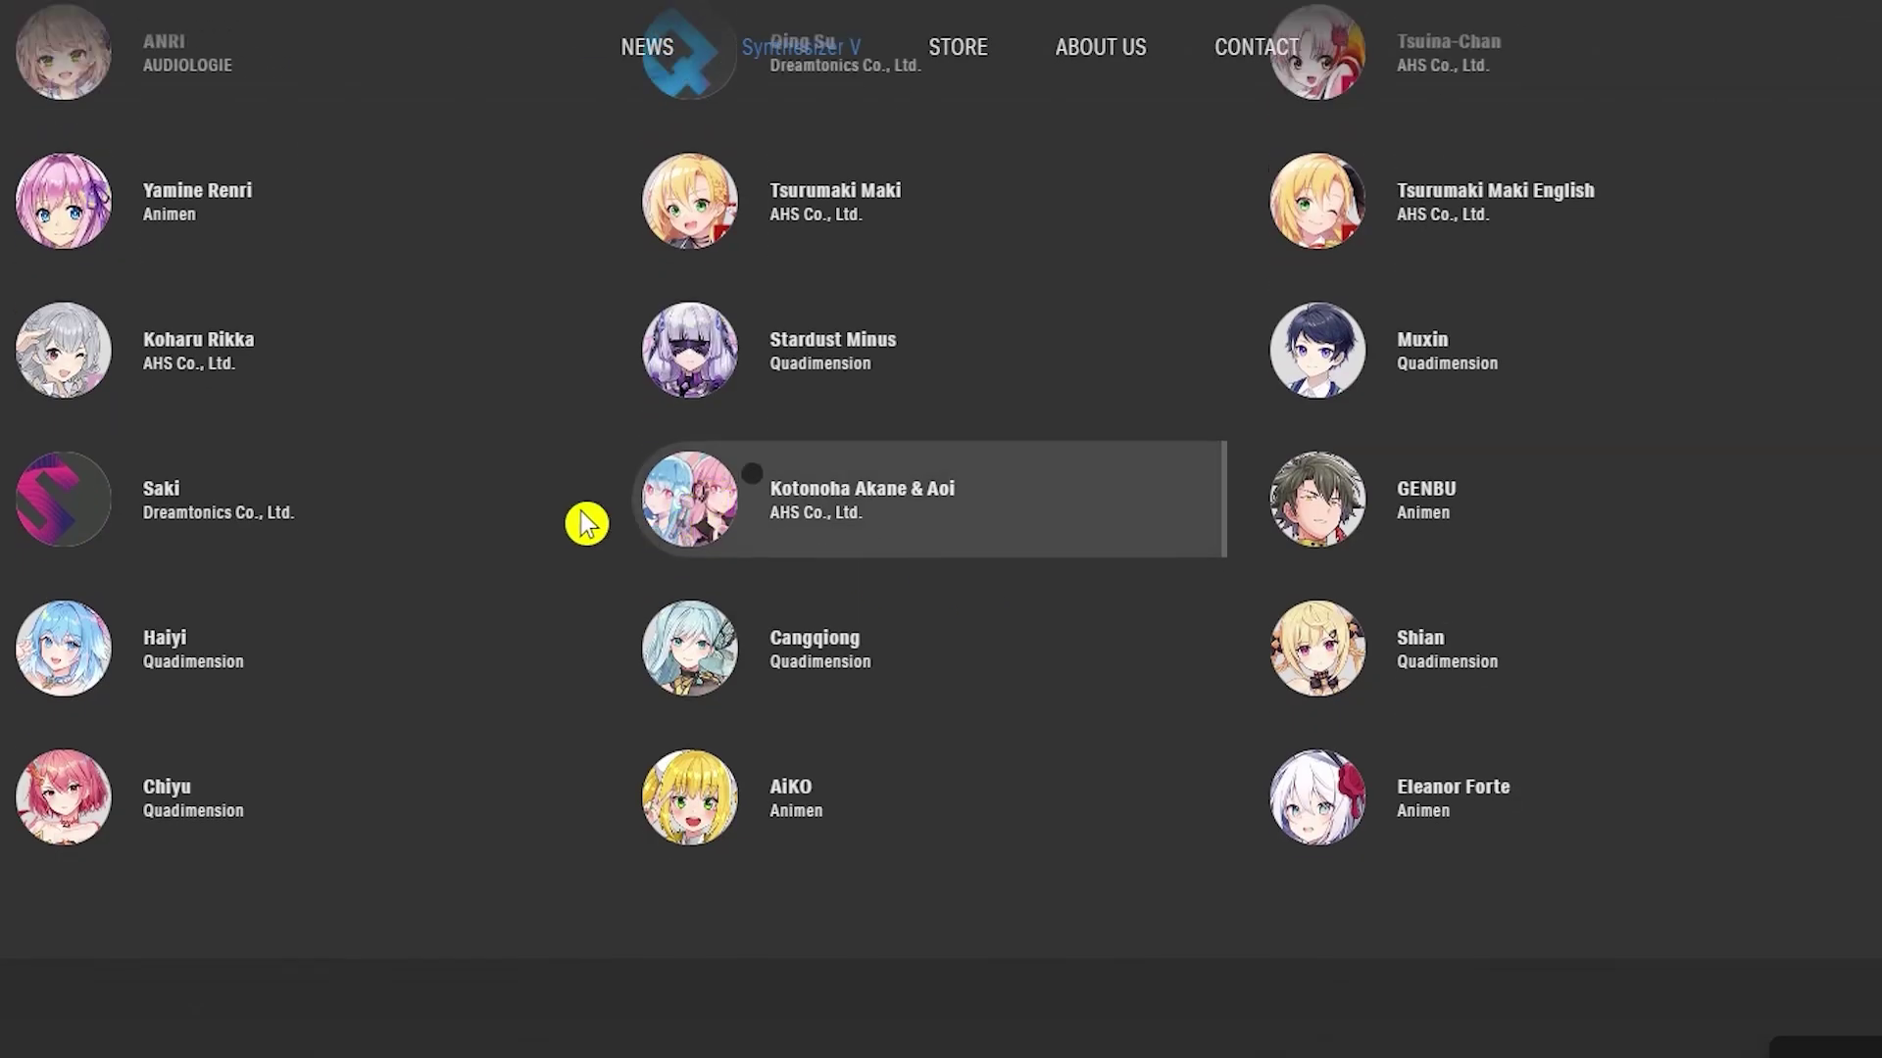
pyautogui.scroll(6, 1071, 588)
pyautogui.scroll(-3, 856, 718)
pyautogui.scroll(5, 432, 673)
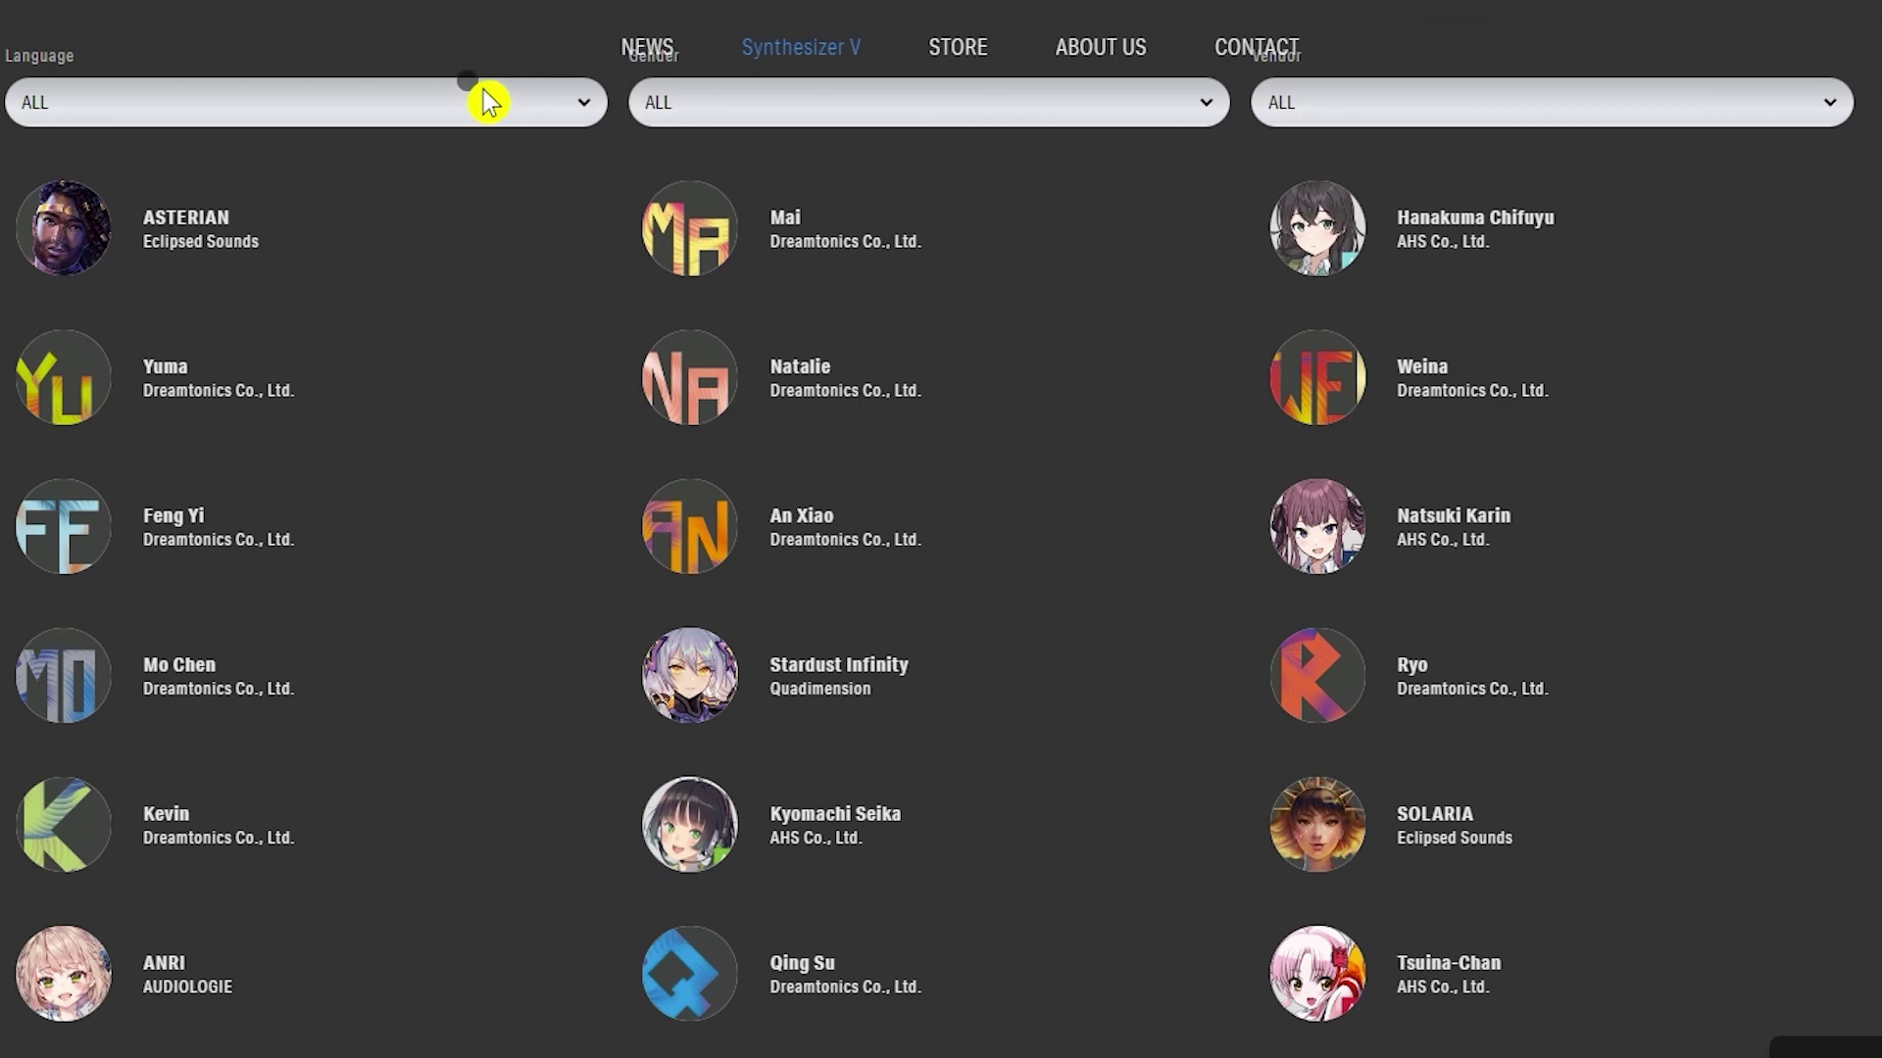
# Step: Check the Language, Gender and Vendor filter options and filter the voices by Feminine gender
pyautogui.scroll(4, 579, 315)
pyautogui.click(588, 509)
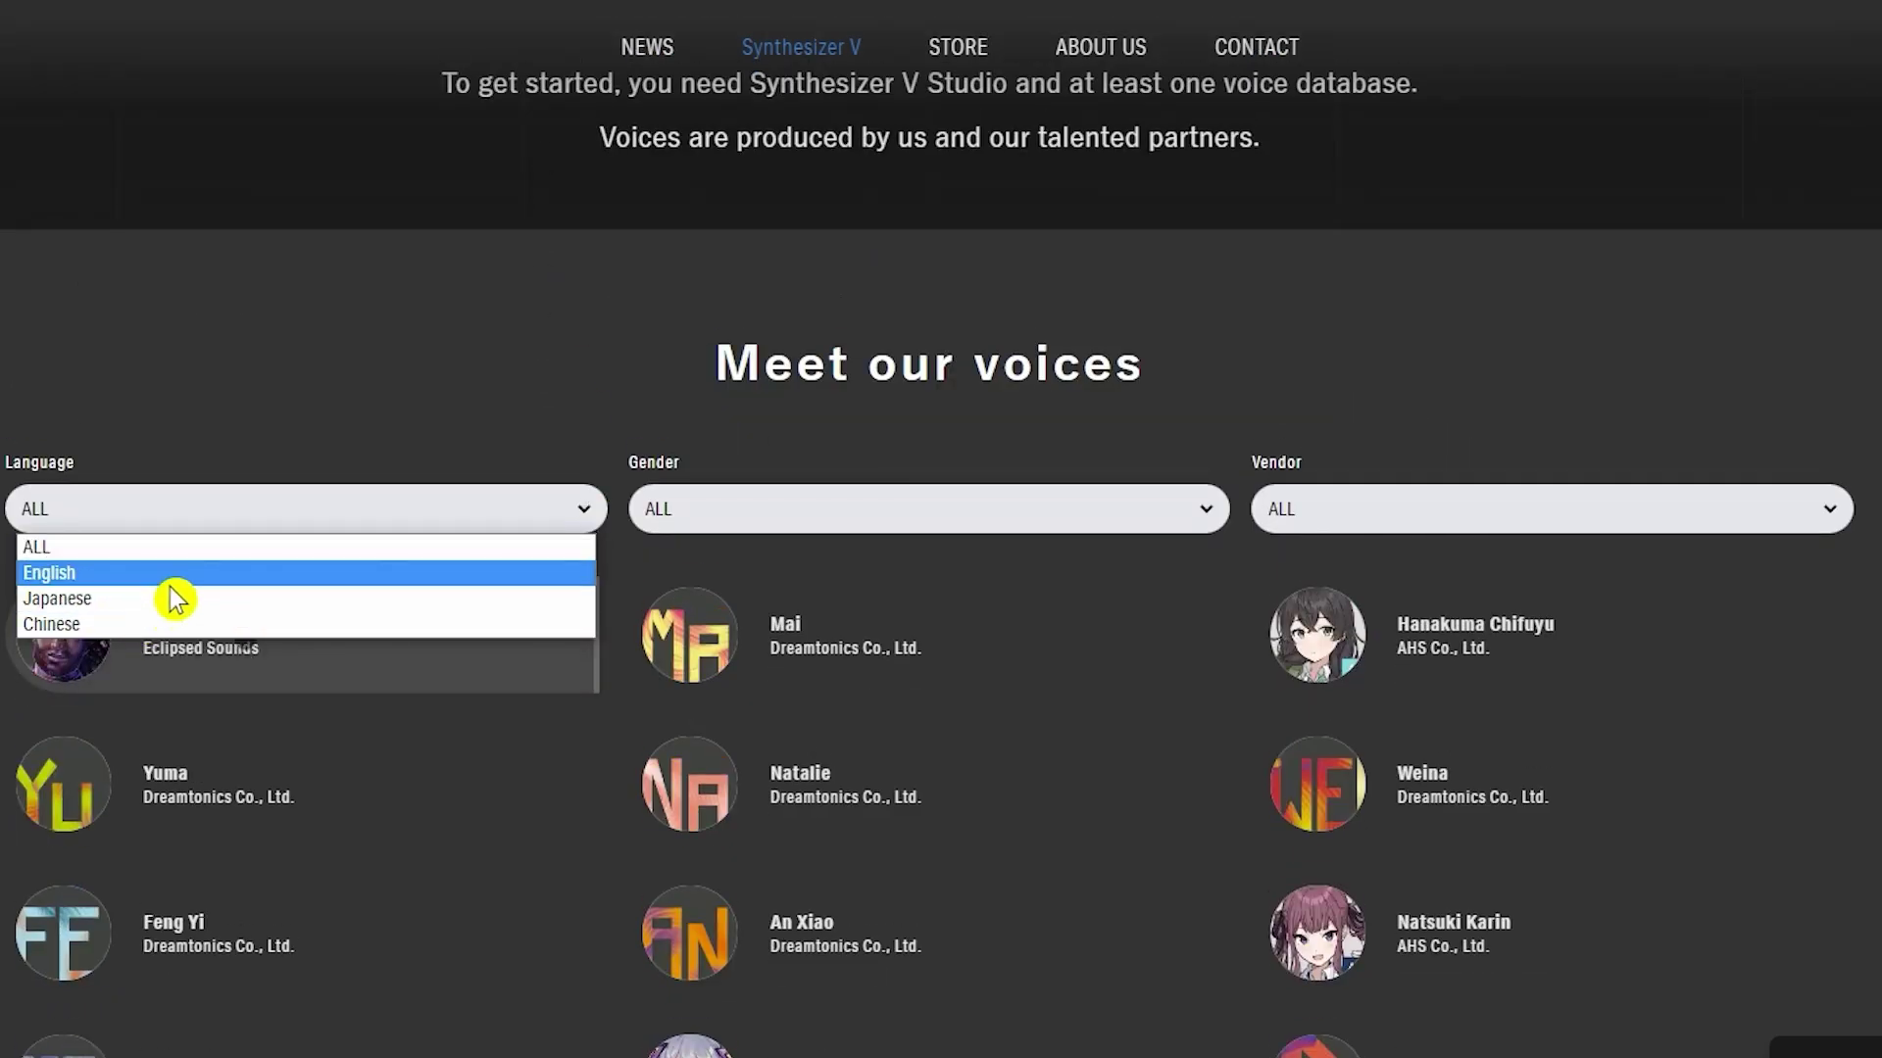
pyautogui.click(1213, 509)
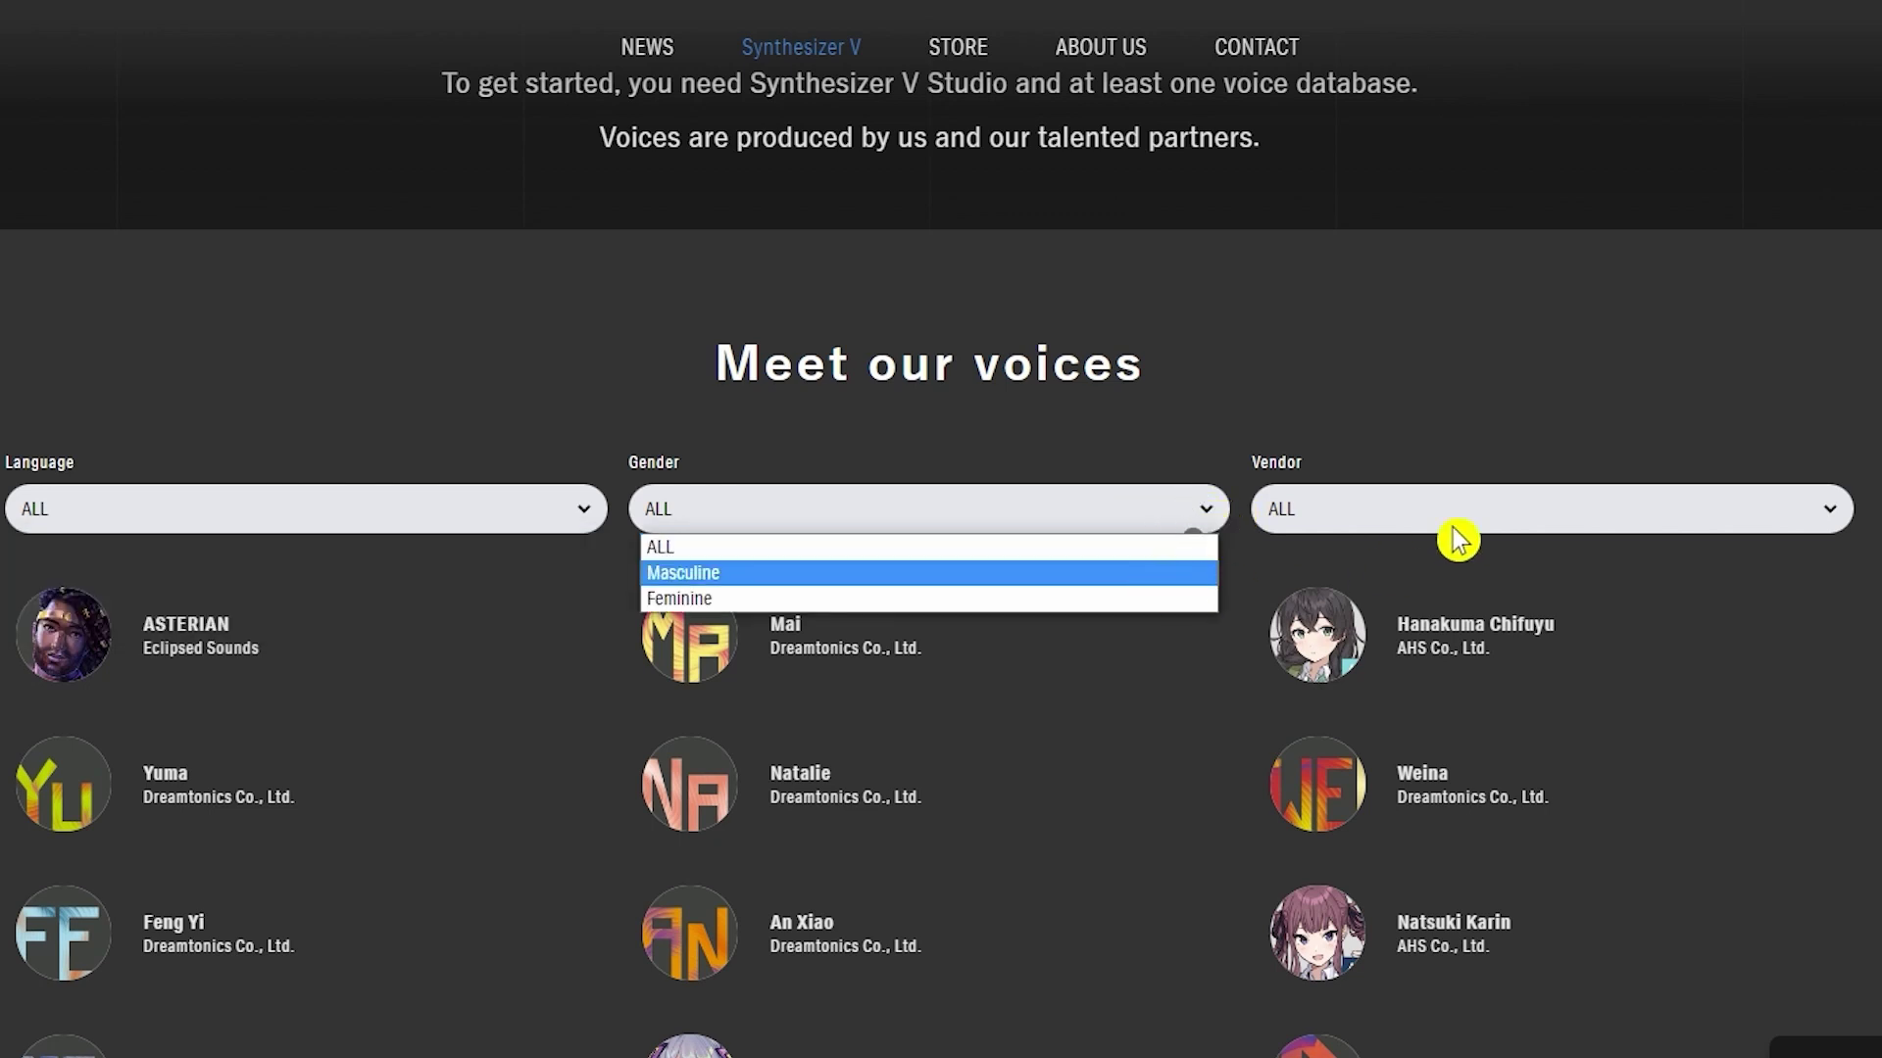
pyautogui.click(1710, 510)
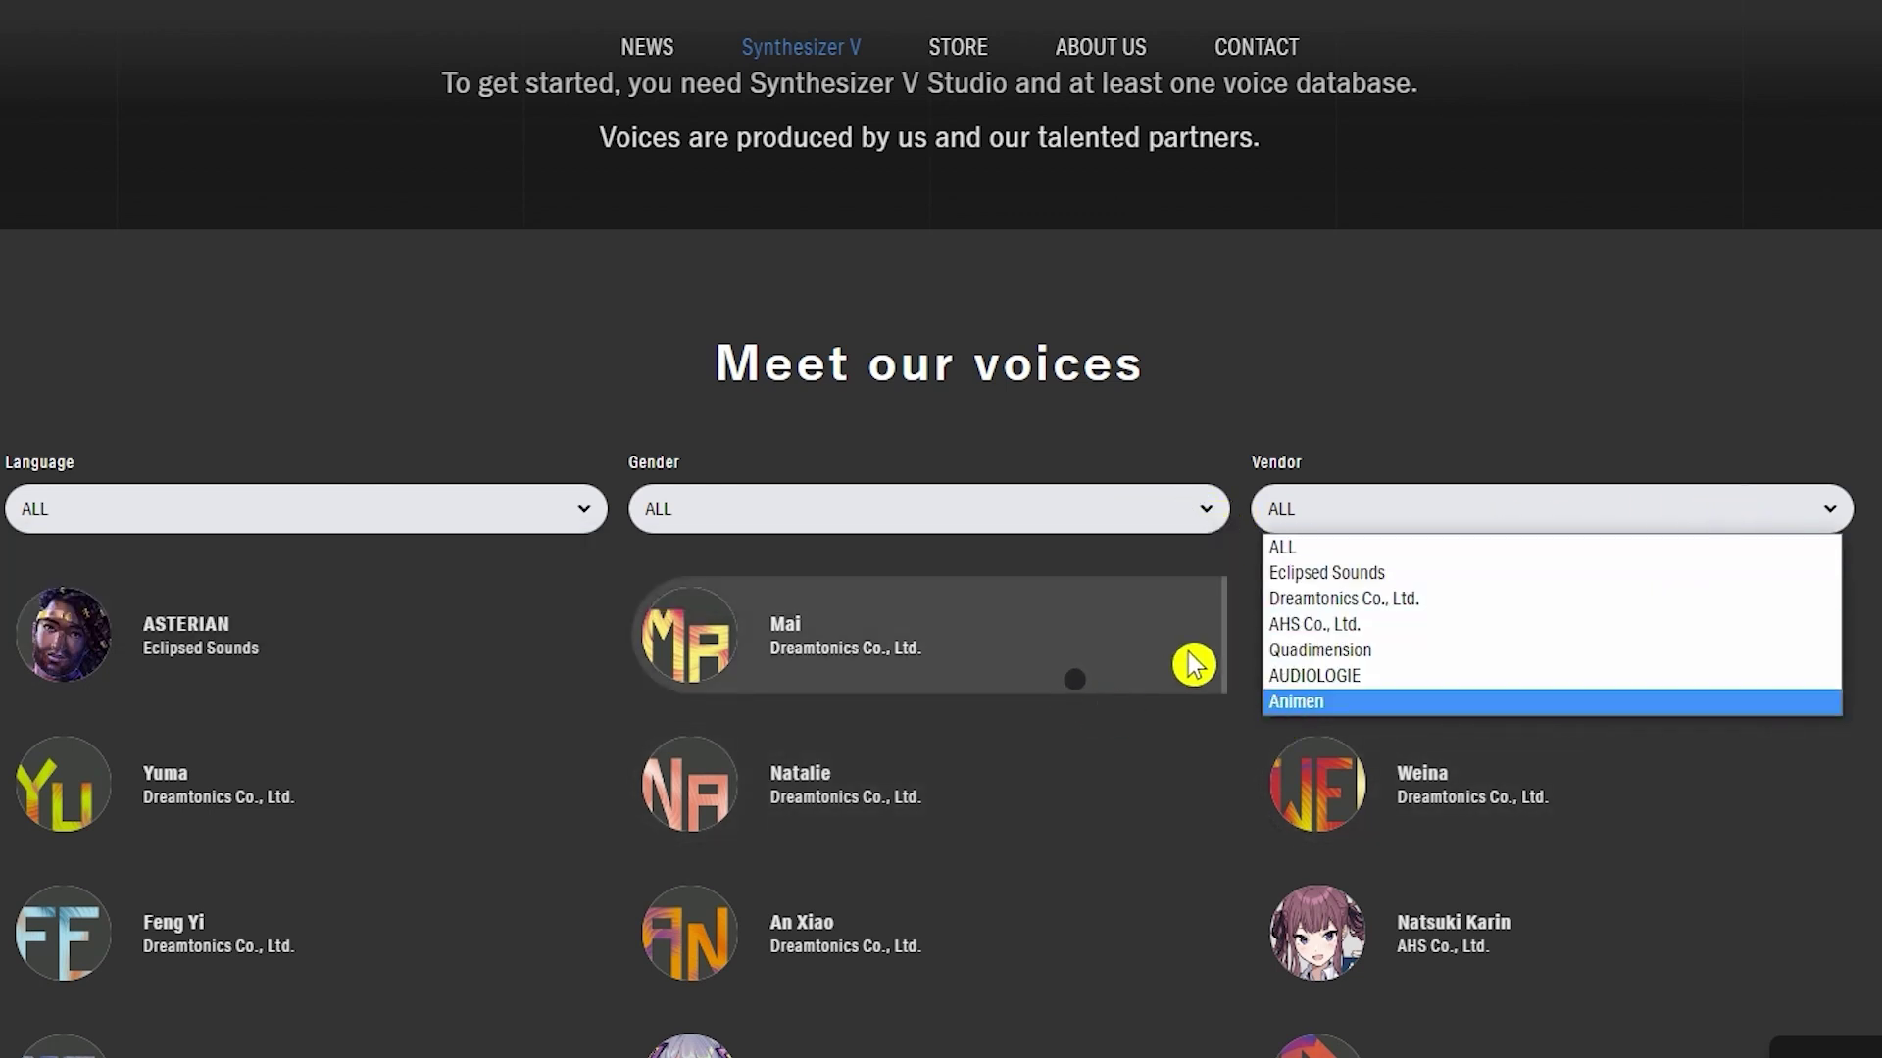
pyautogui.click(1095, 510)
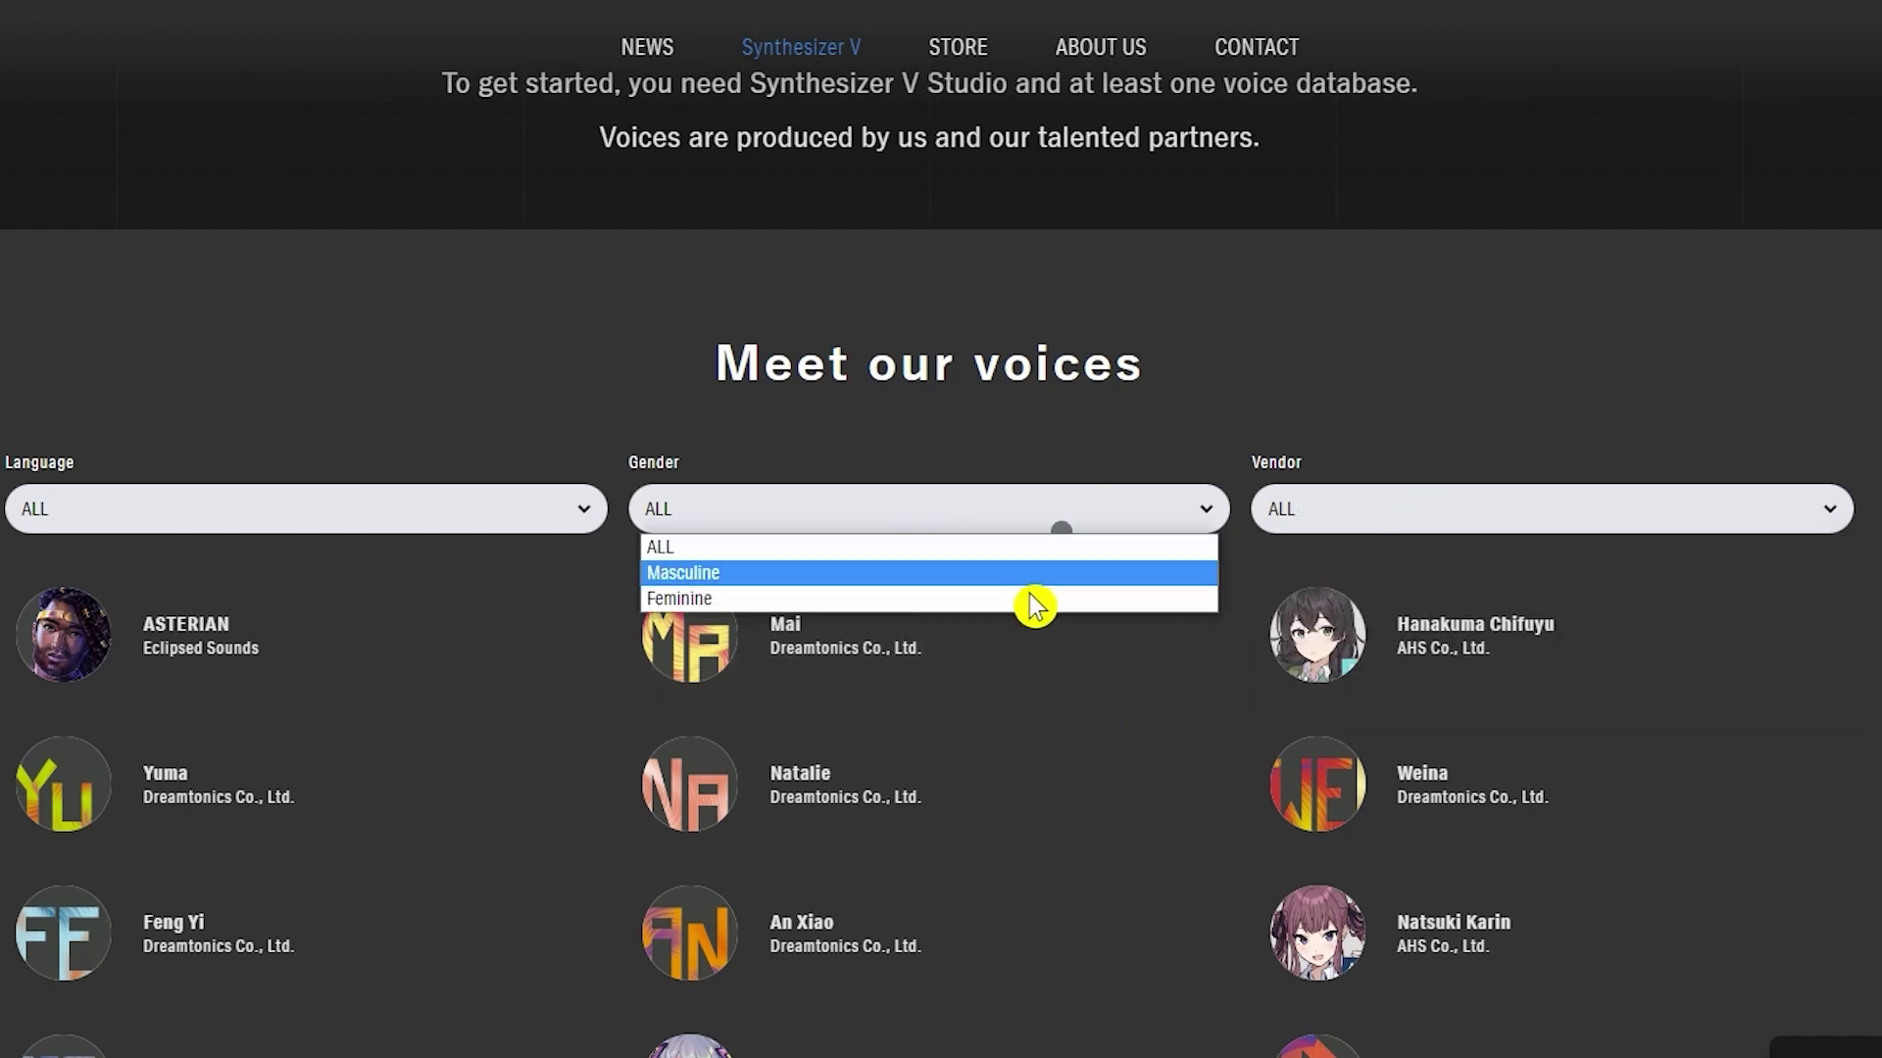
pyautogui.click(741, 605)
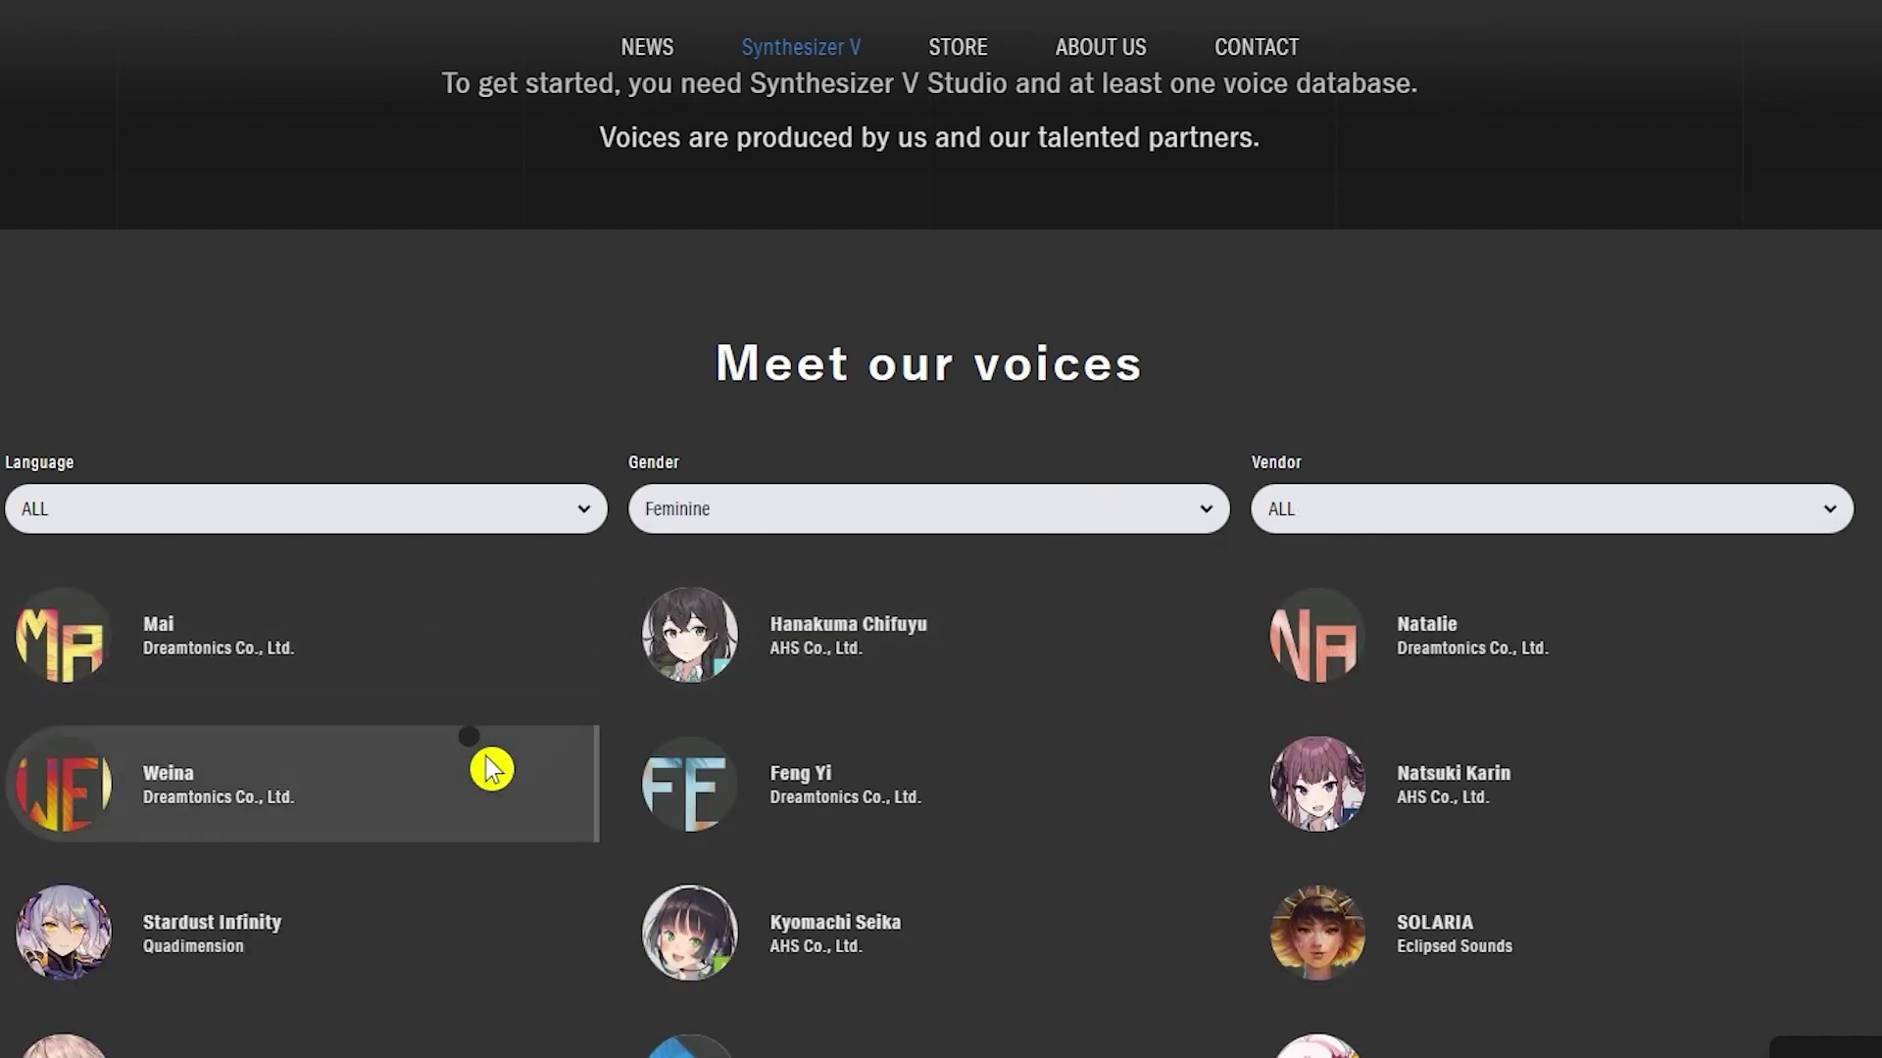
# Step: Open the Mai voice profile, play and pause its Merry-Go-Round demo, and close the profile
pyautogui.scroll(-3, 491, 769)
pyautogui.click(418, 382)
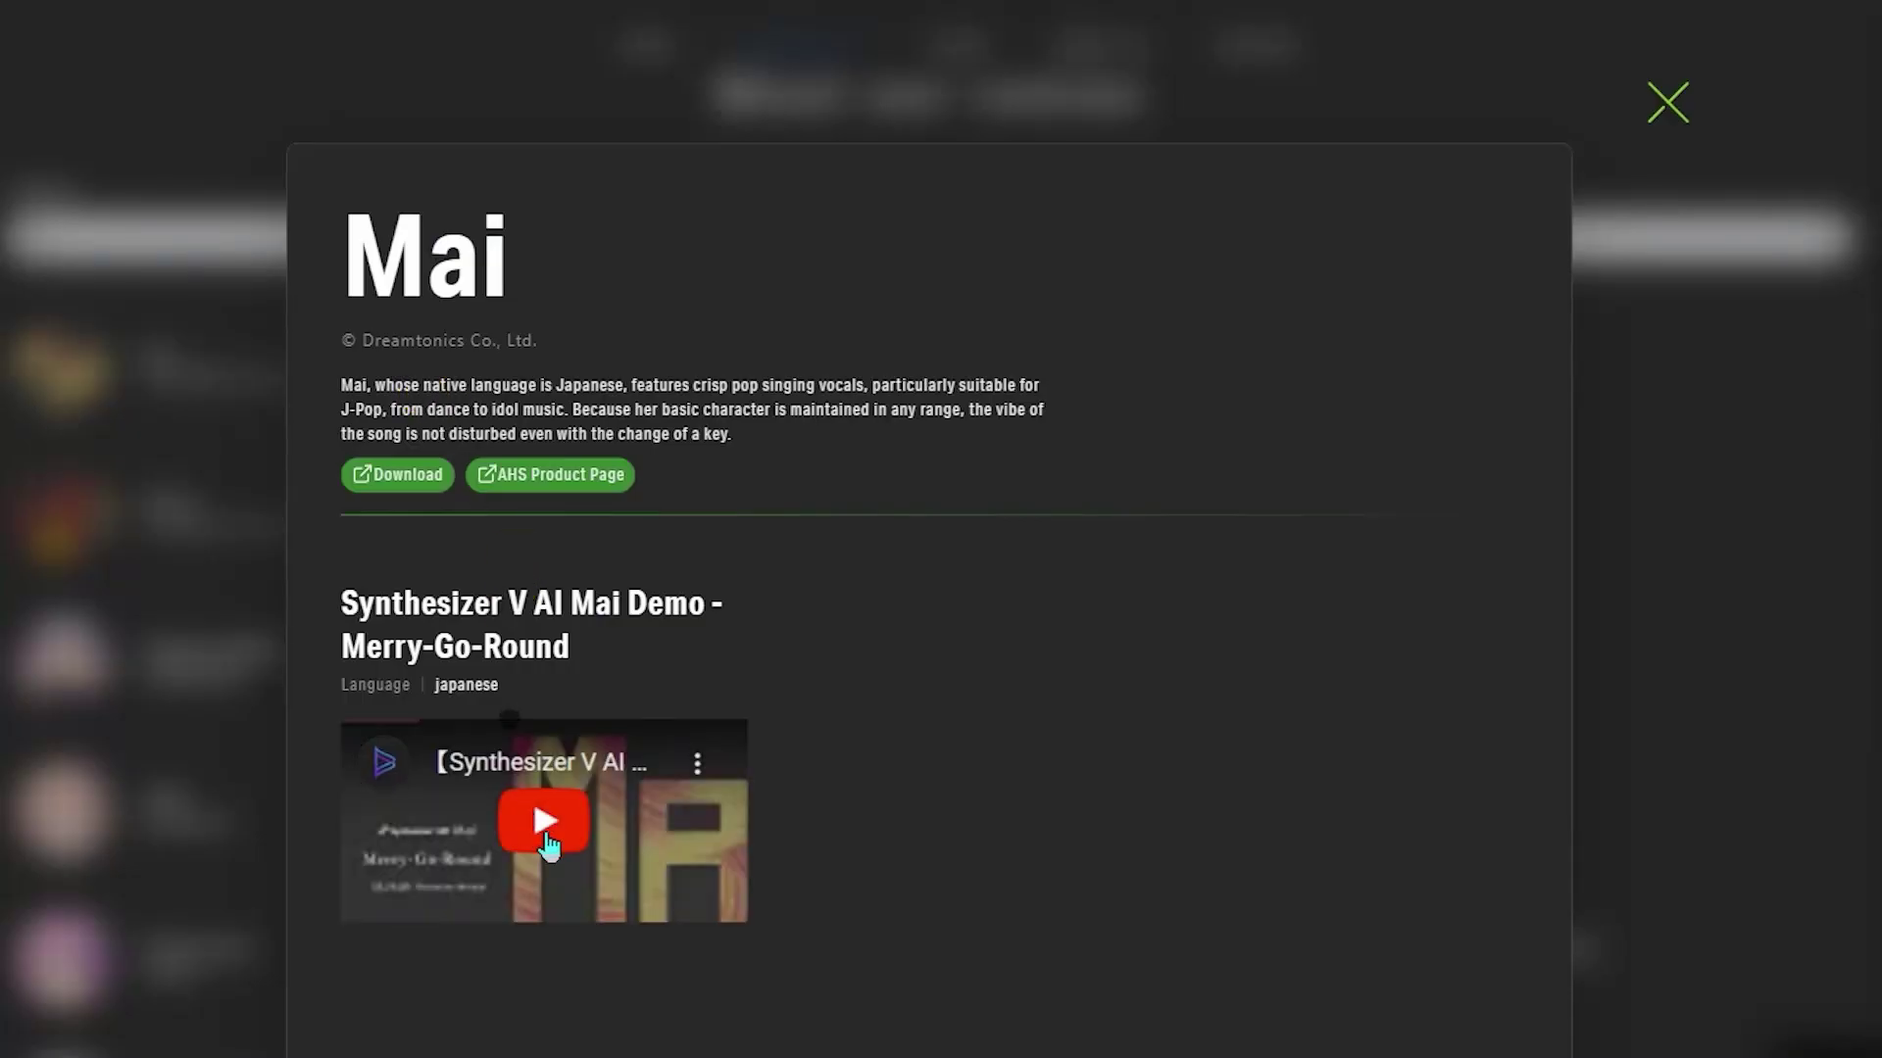
pyautogui.click(545, 844)
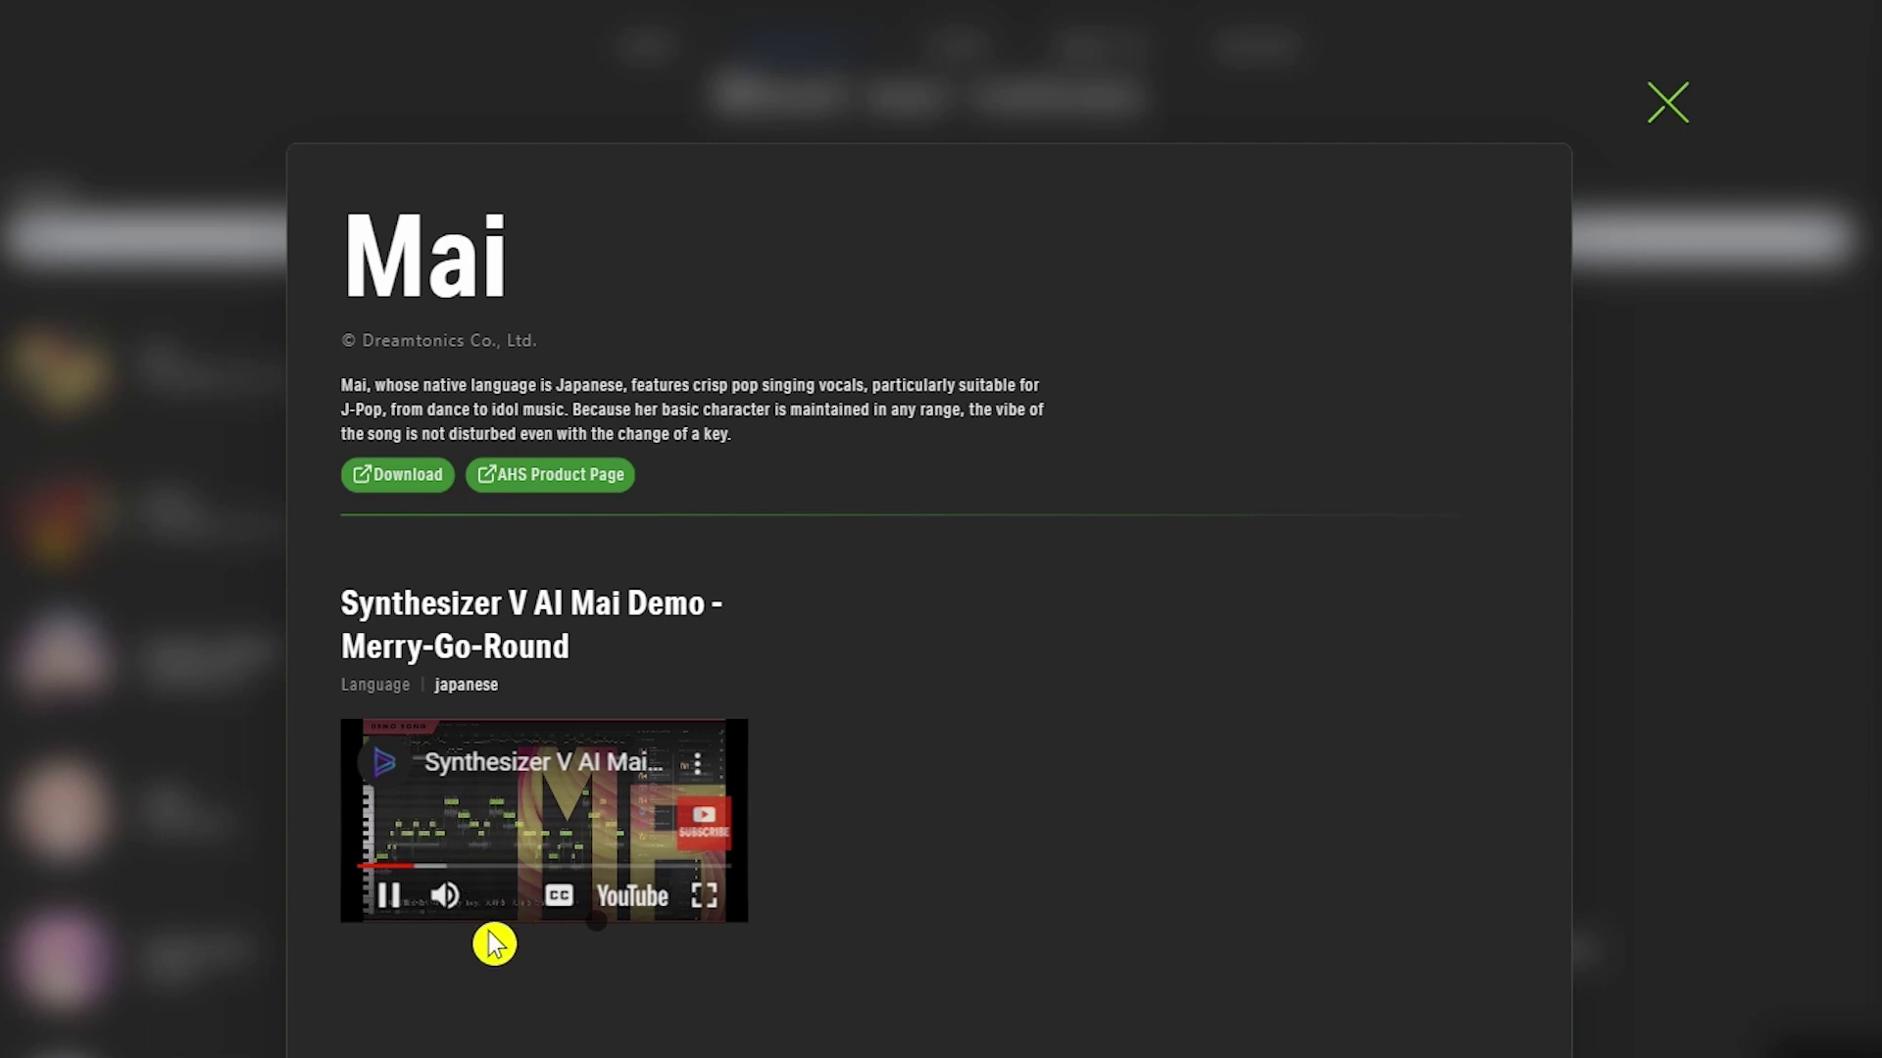
pyautogui.click(388, 894)
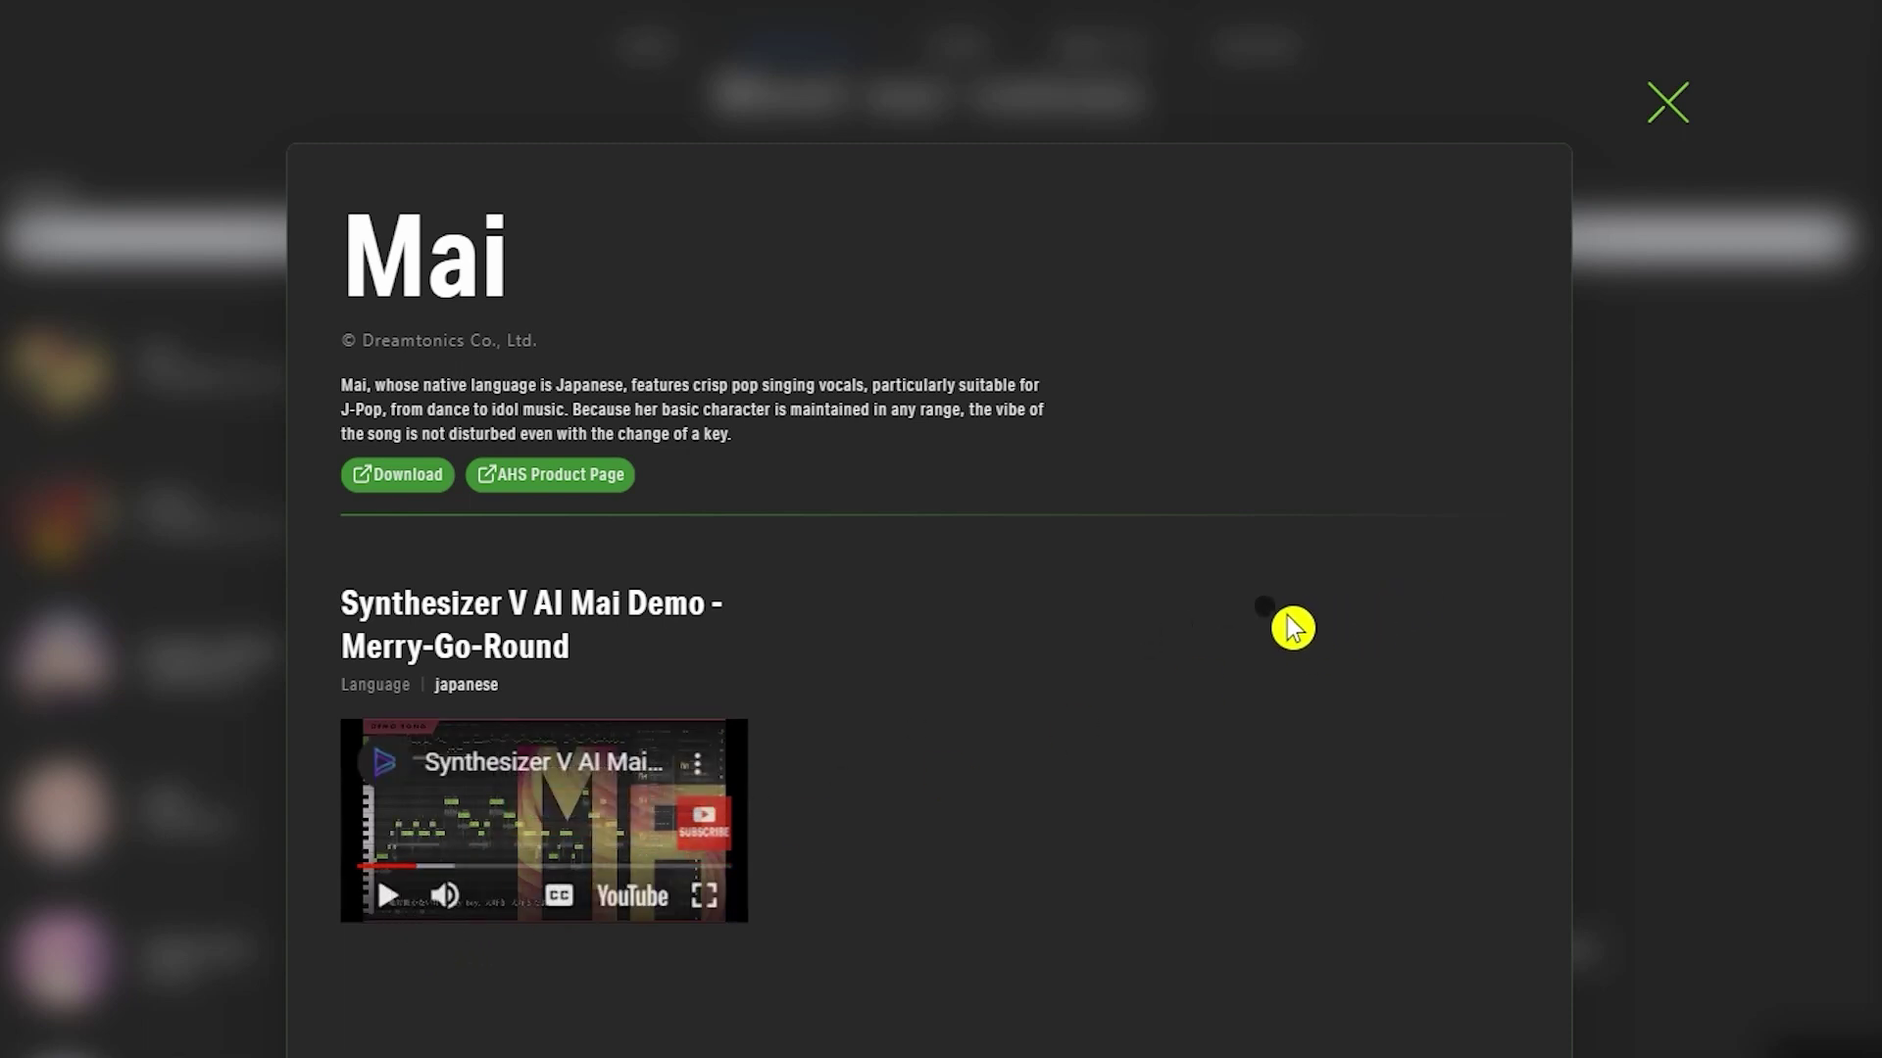
pyautogui.click(1666, 106)
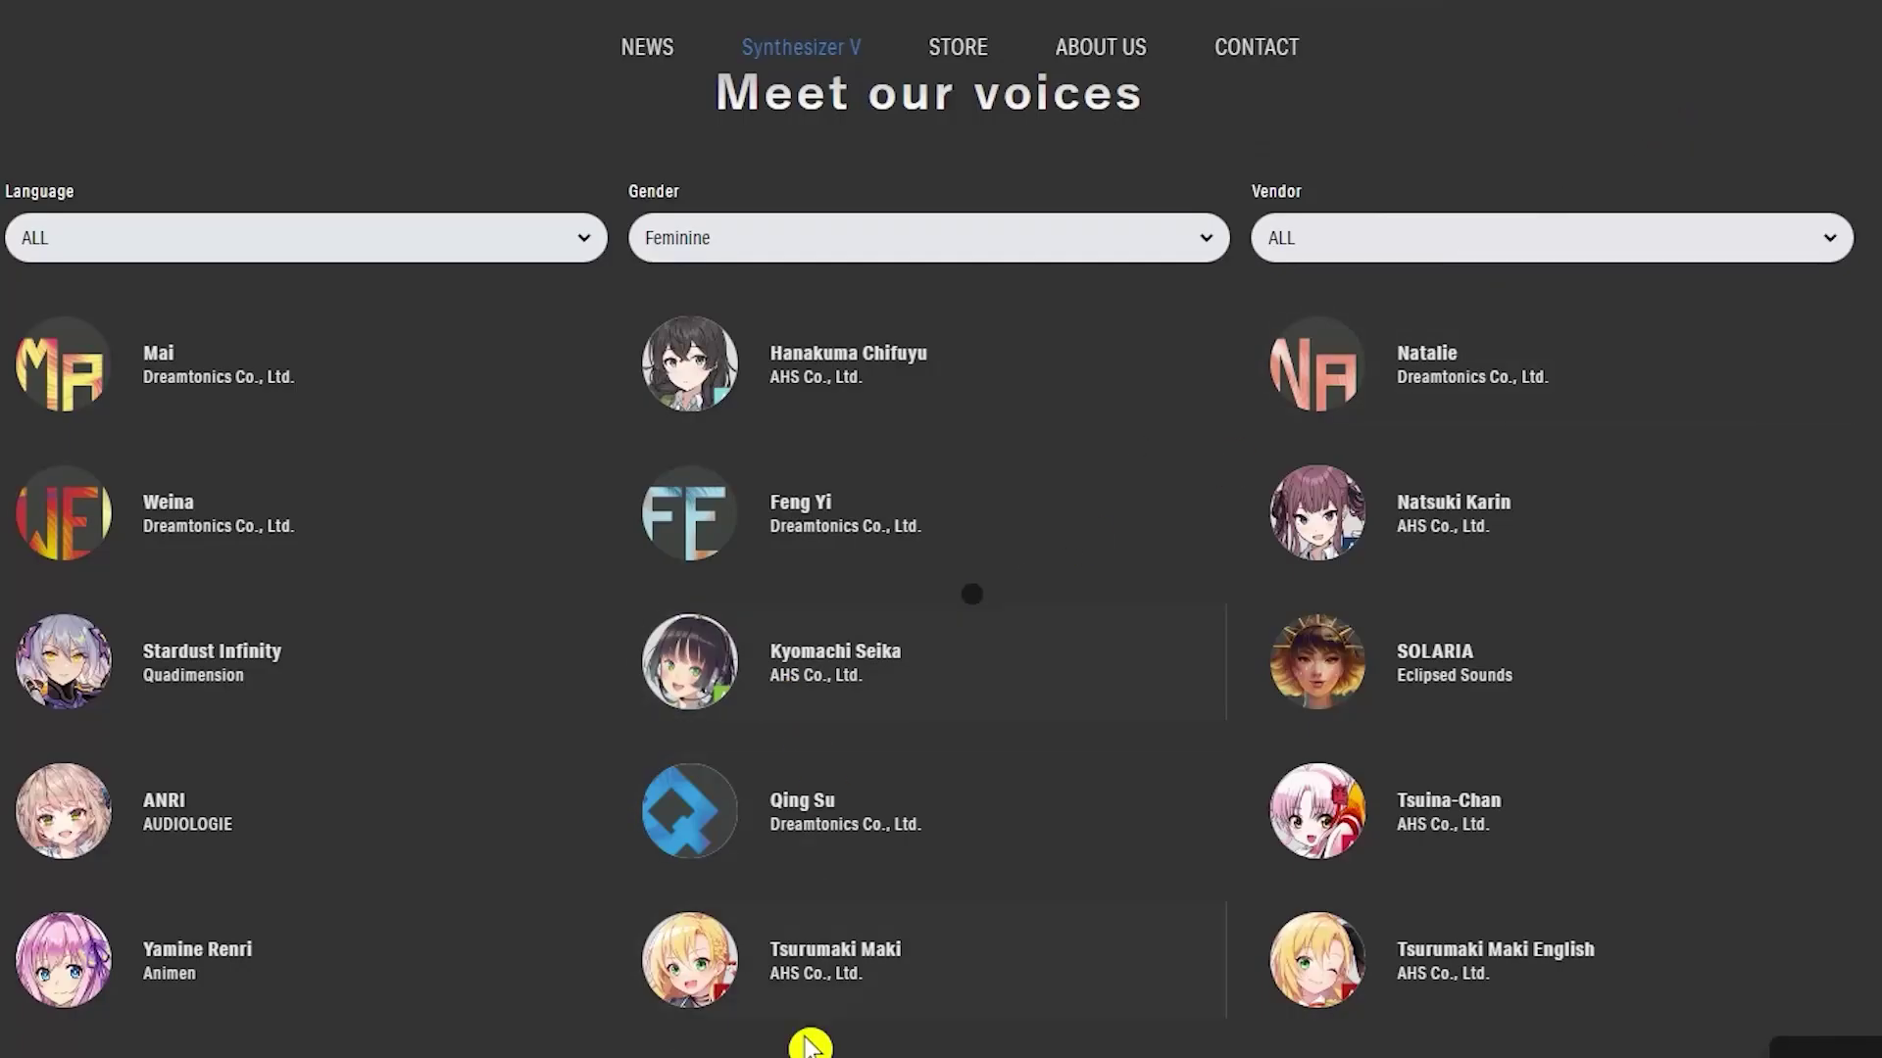
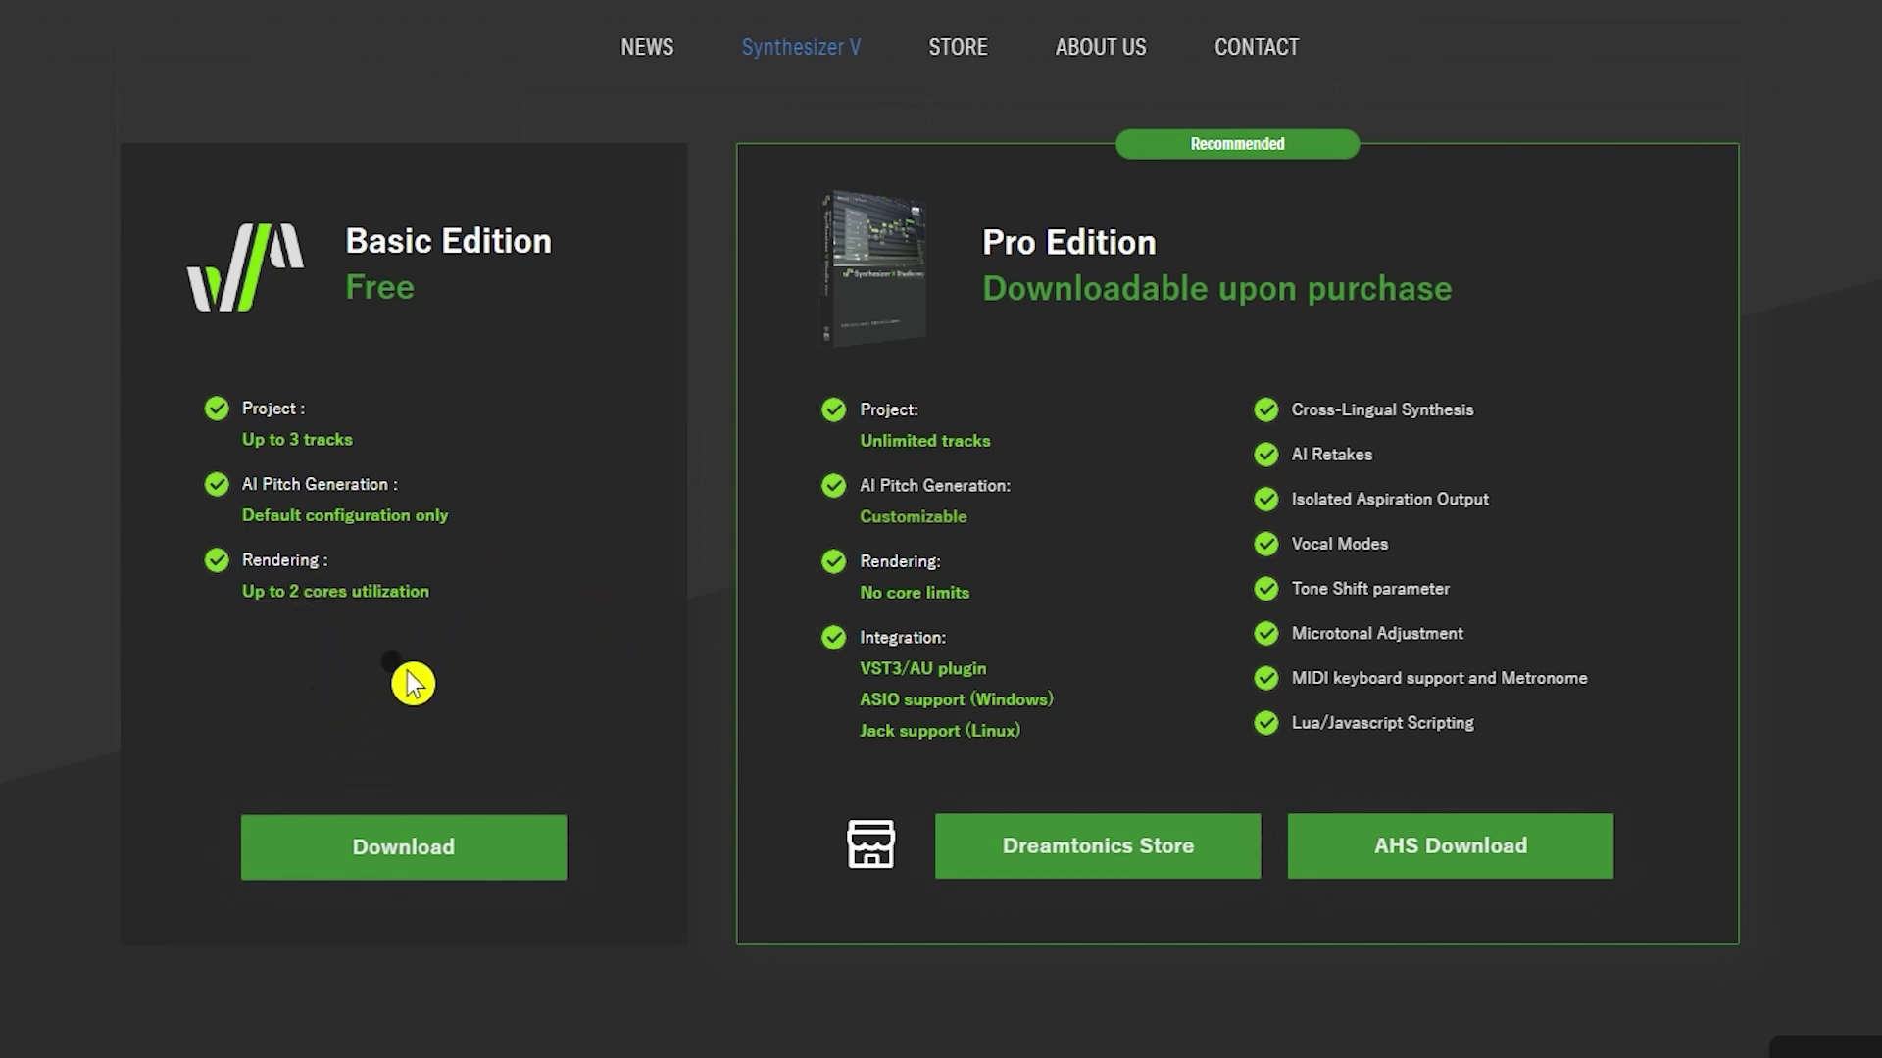
# Step: Review the Basic and Pro Edition feature comparison and the surrounding sections of the Synthesizer V page
pyautogui.click(421, 871)
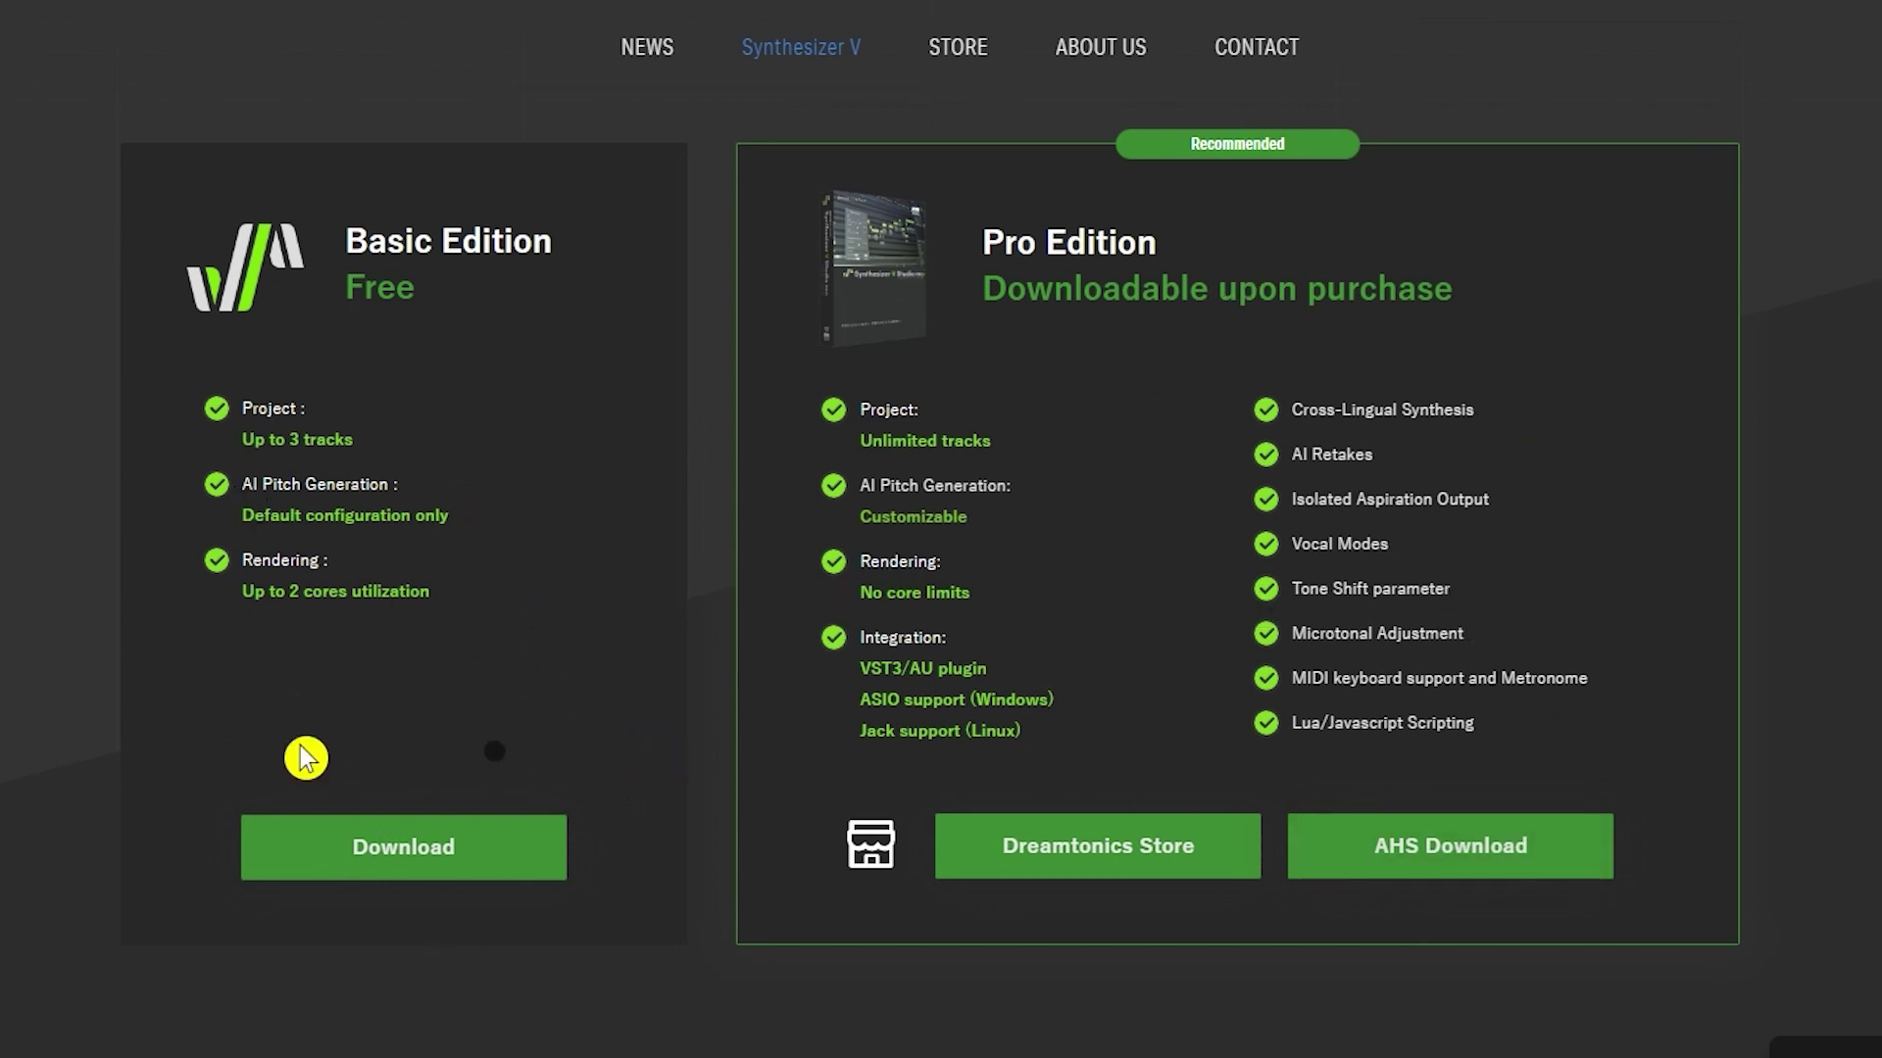
pyautogui.scroll(-10, 462, 943)
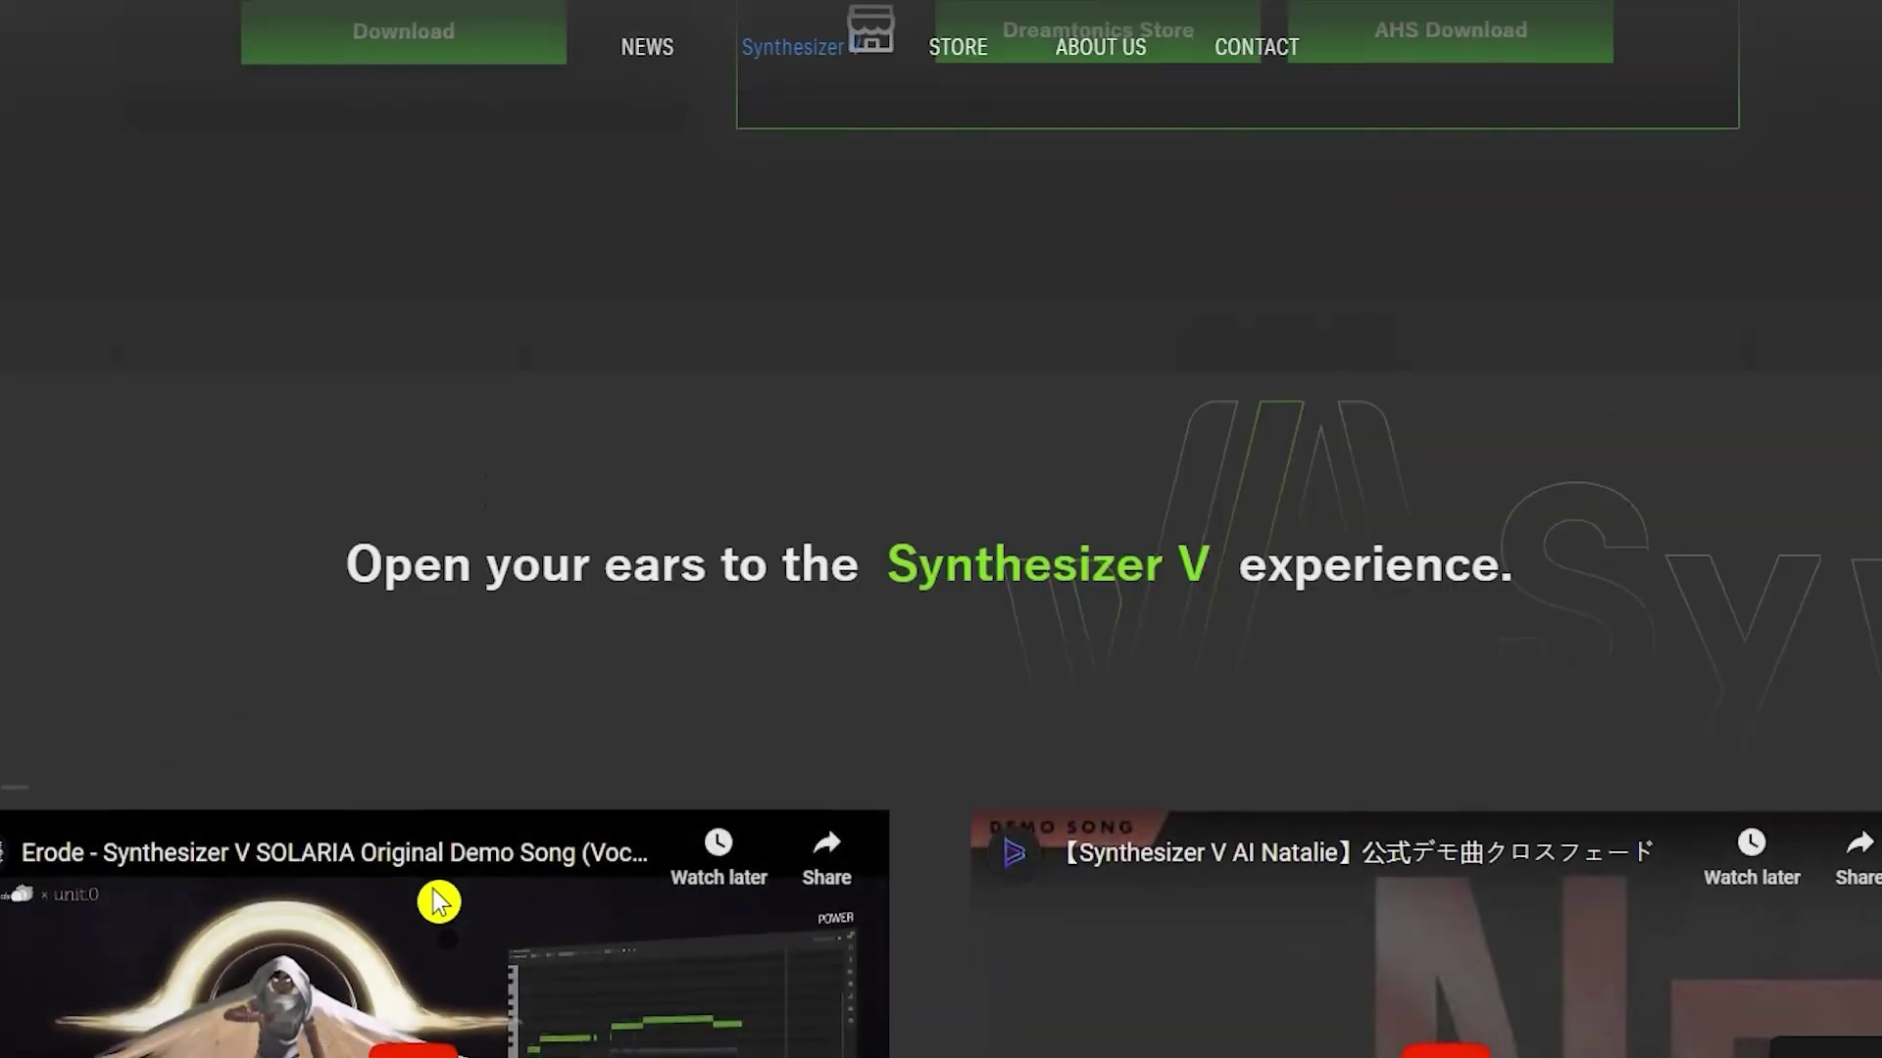
pyautogui.scroll(10, 685, 949)
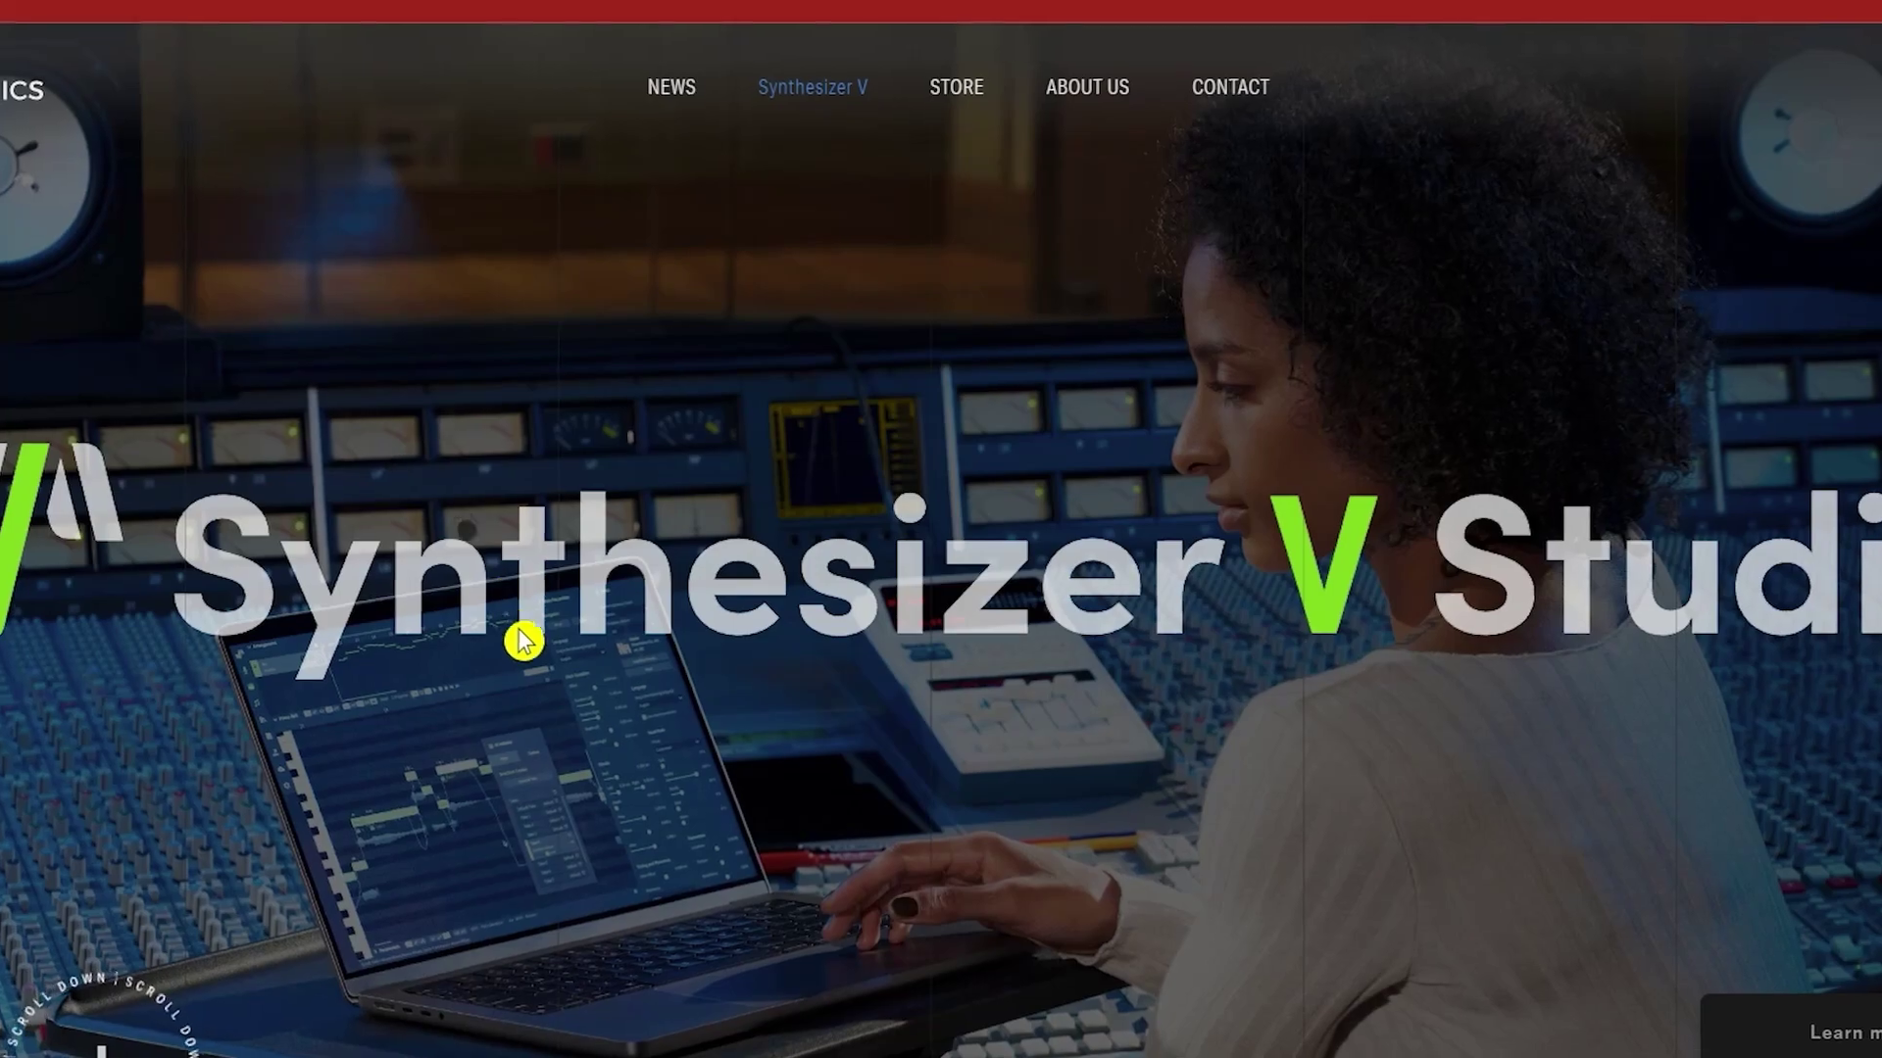
pyautogui.scroll(-15, 524, 642)
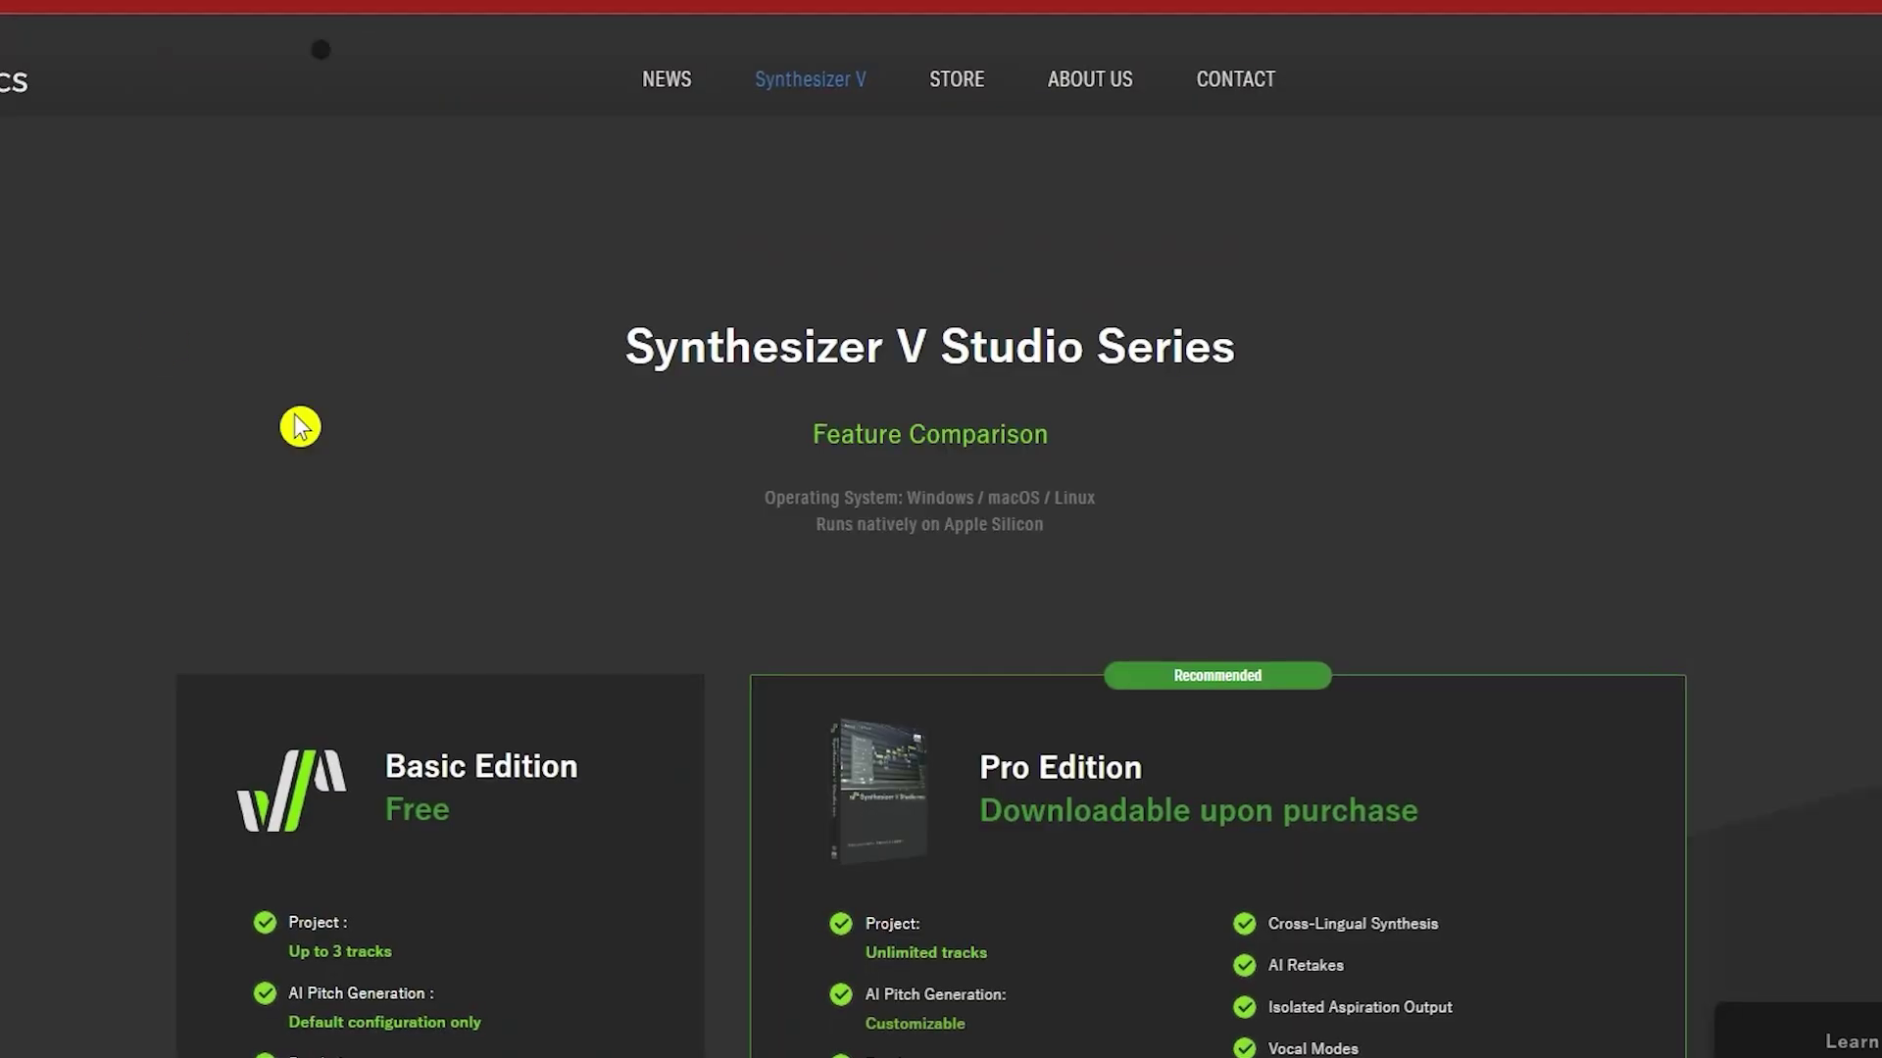
pyautogui.scroll(8, 520, 550)
pyautogui.scroll(10, 546, 500)
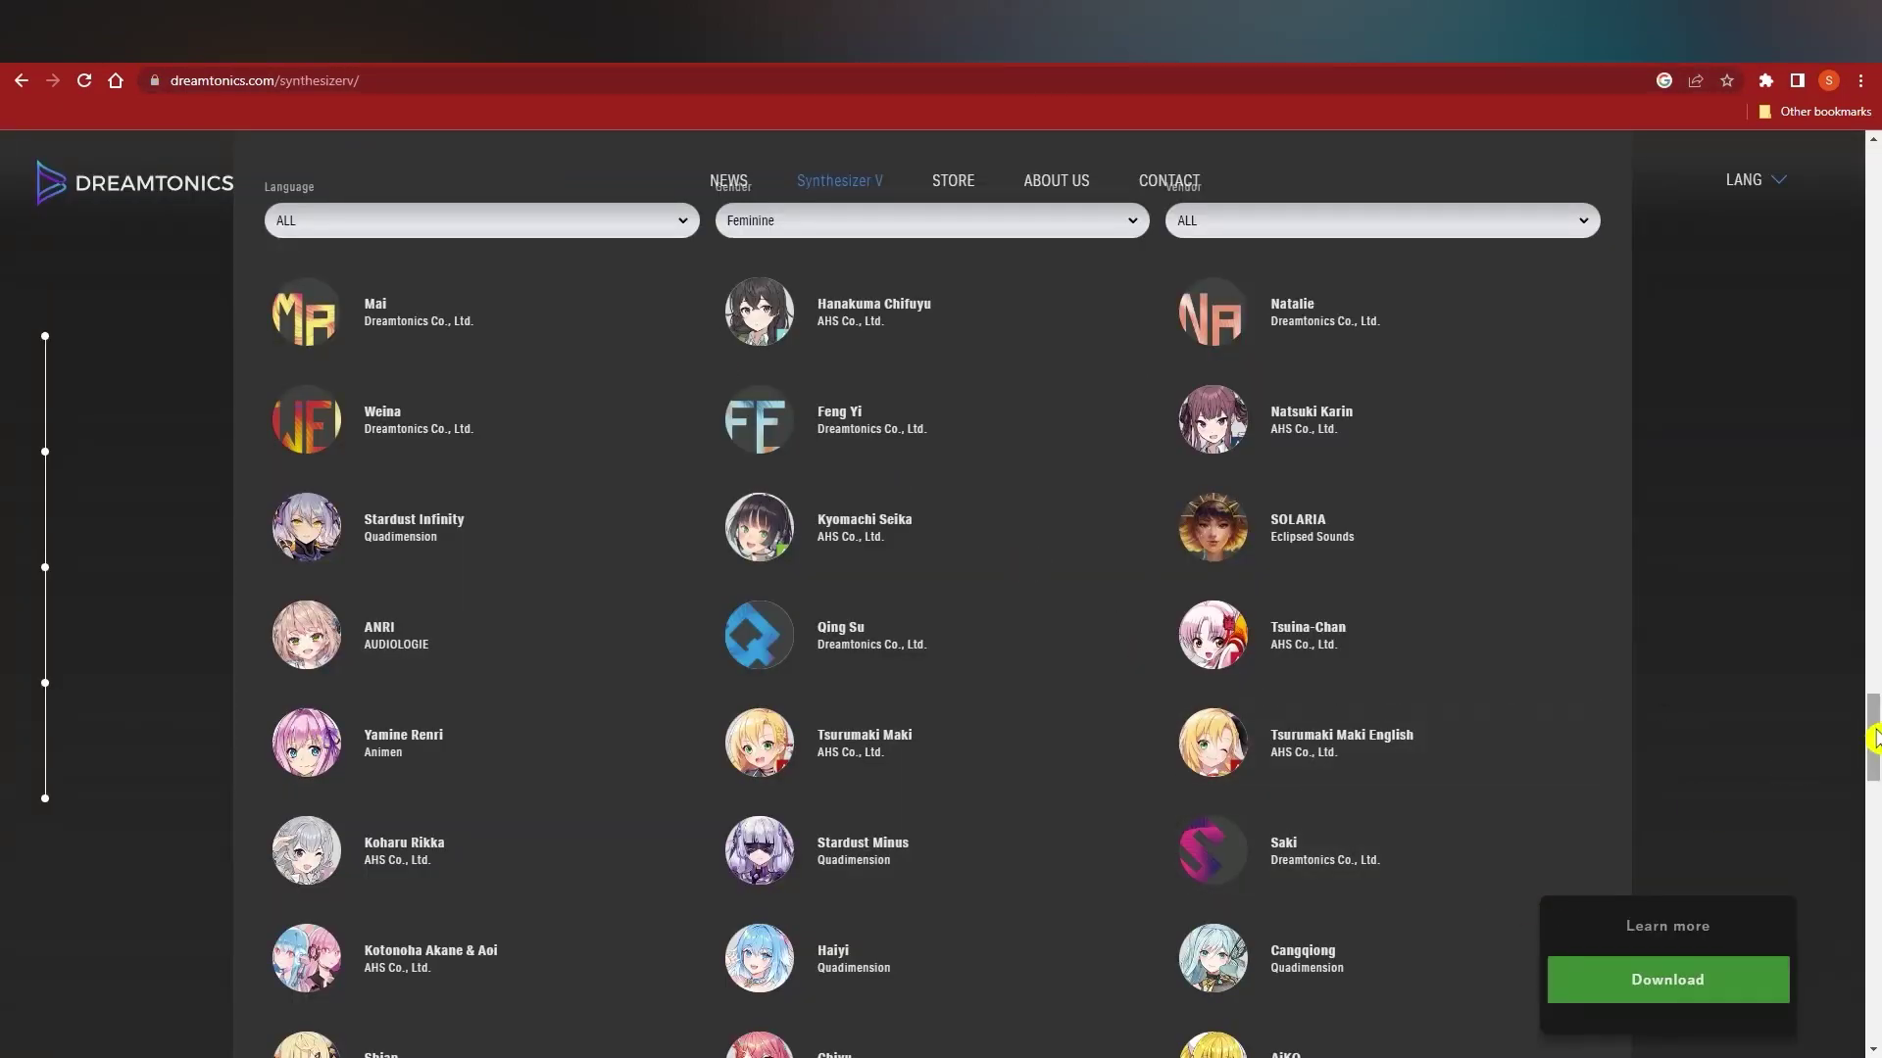
# Step: Look over the filtered feminine voices and the feature sections on clean vocals and Unlimited Vocal Expressions
pyautogui.moveTo(1872, 808); pyautogui.dragTo(1785, 785)
pyautogui.click(1680, 774)
pyautogui.scroll(-5, 1196, 803)
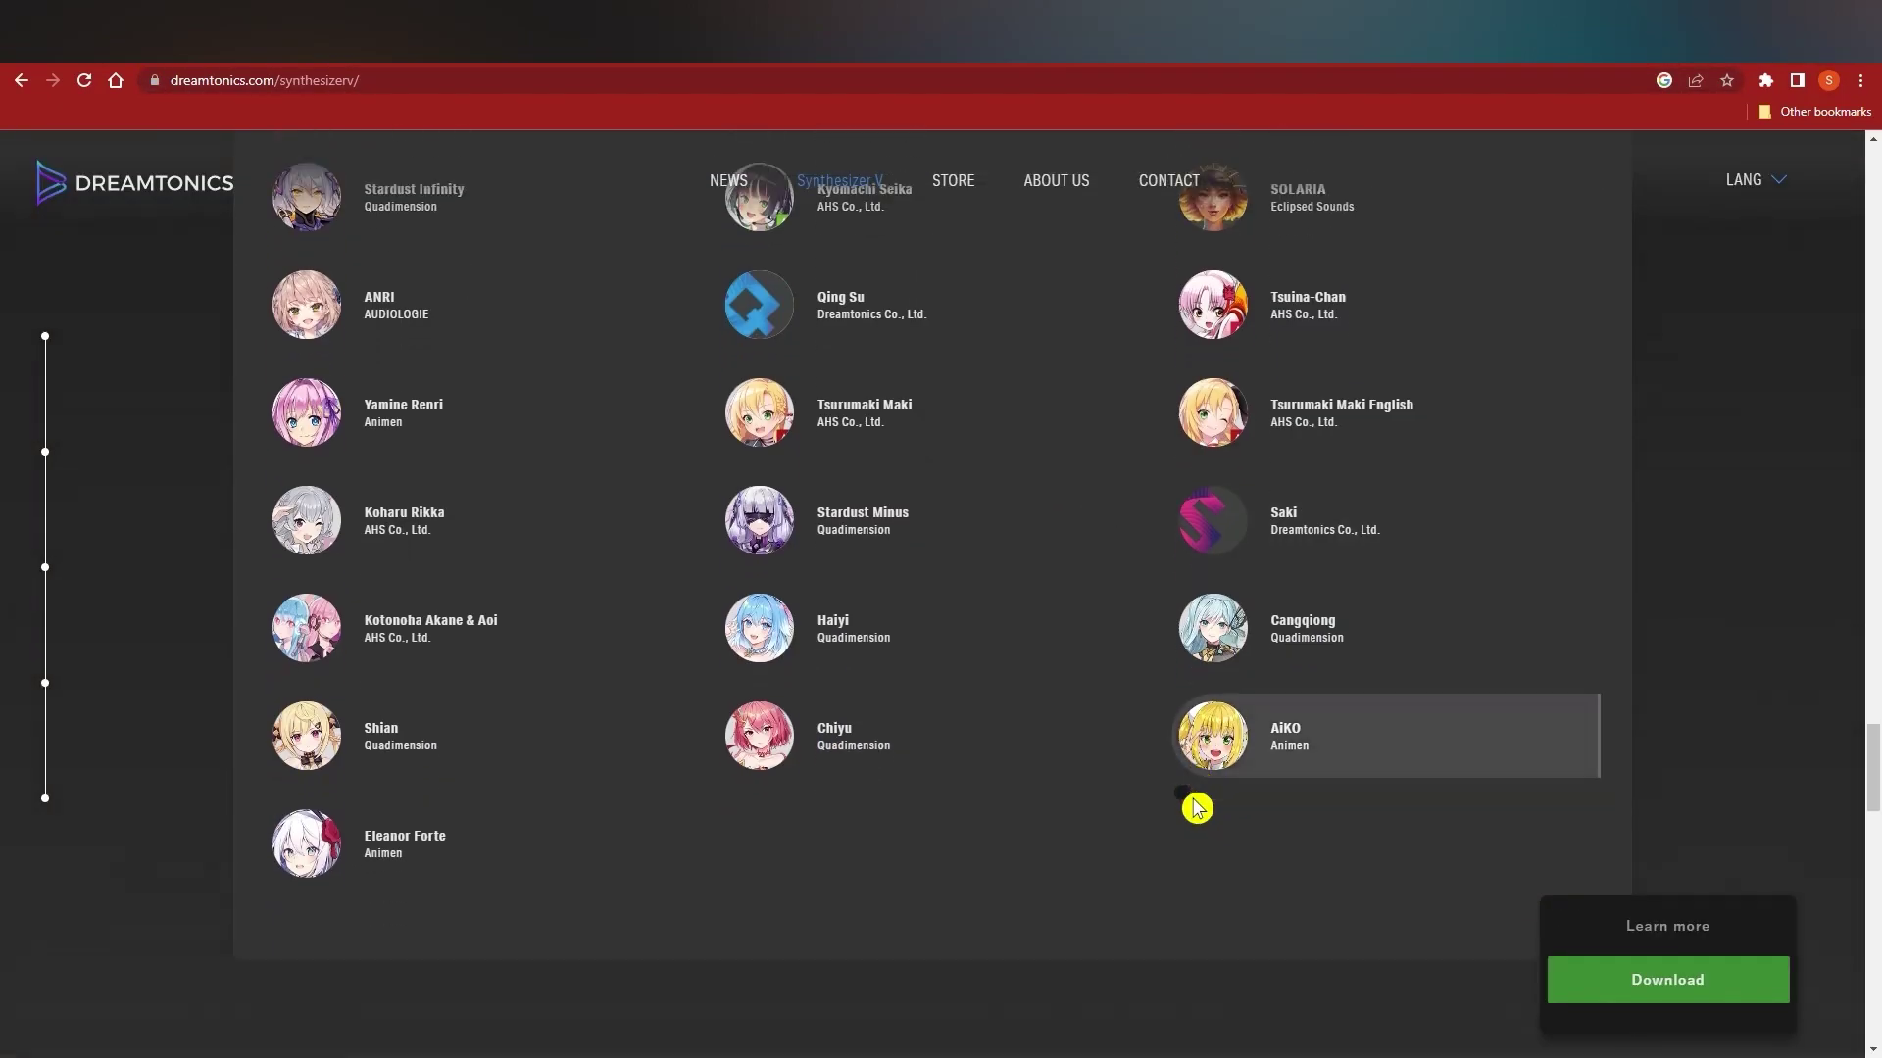
pyautogui.scroll(-3, 1195, 808)
pyautogui.scroll(14, 1042, 786)
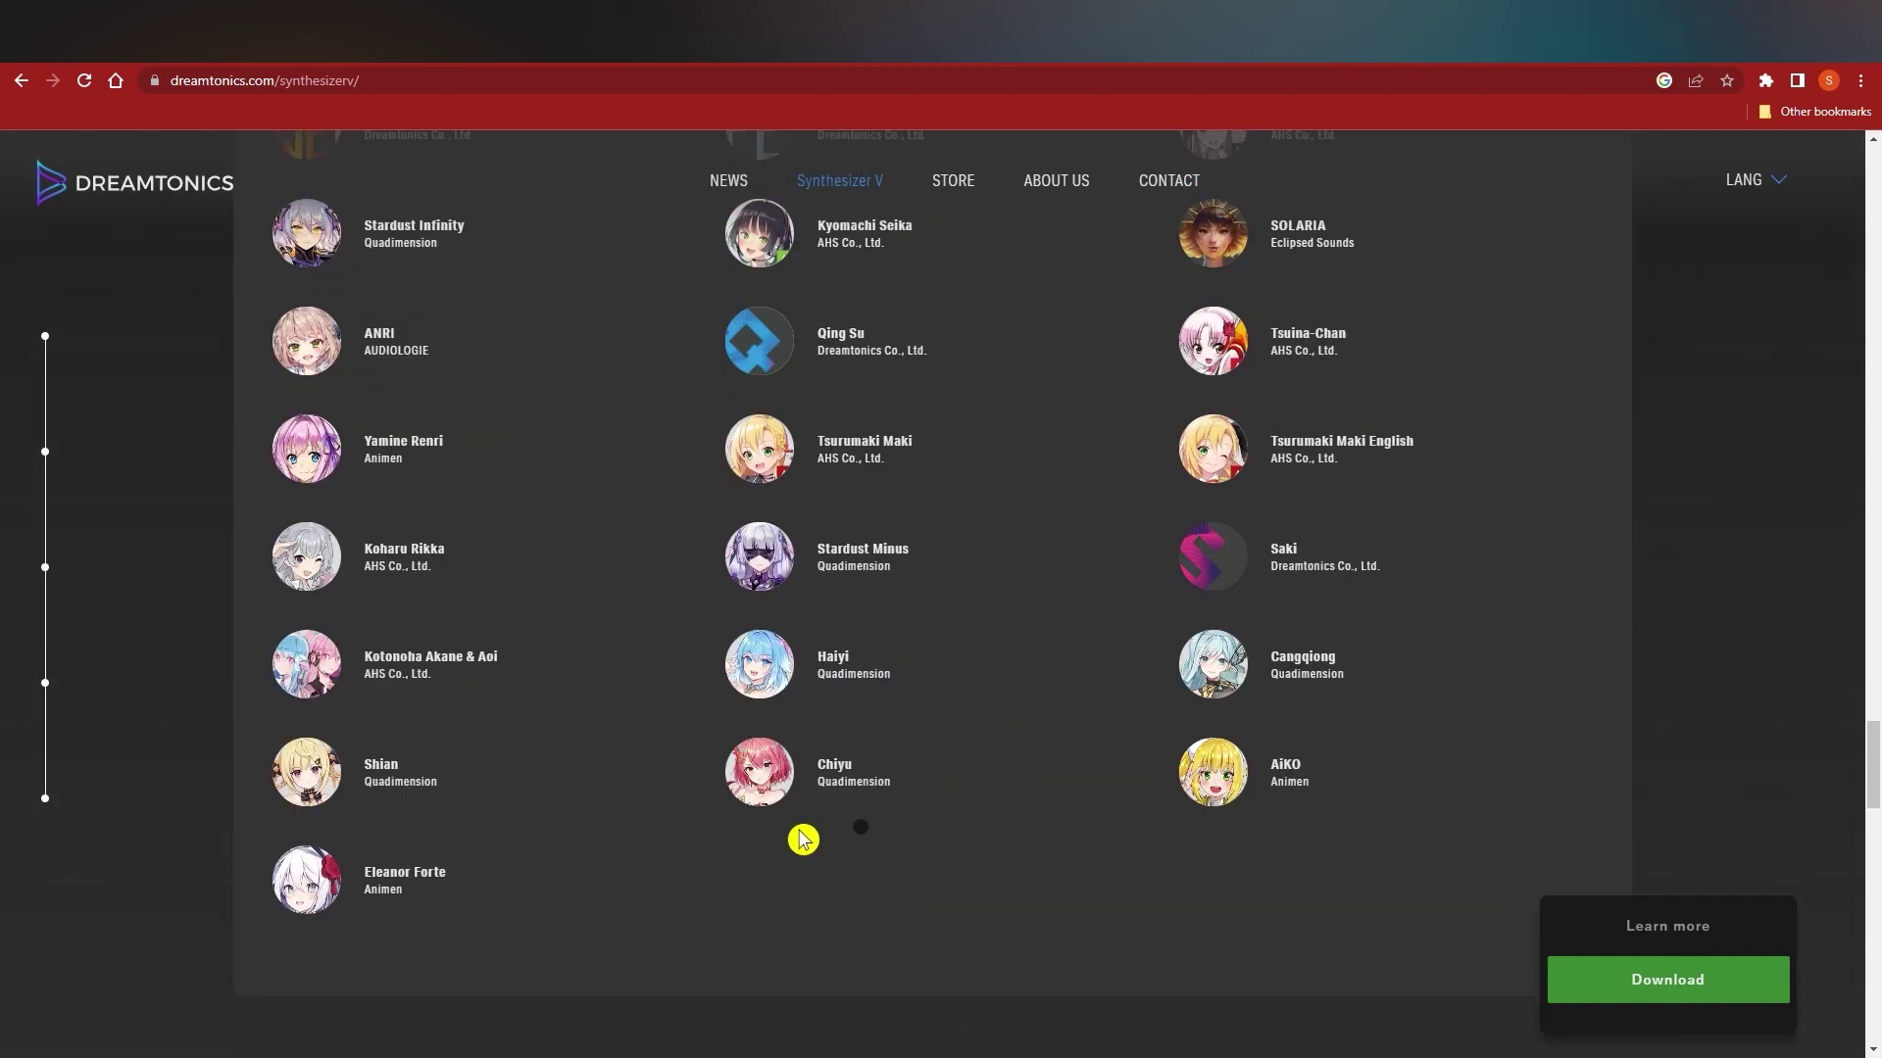
pyautogui.scroll(10, 801, 872)
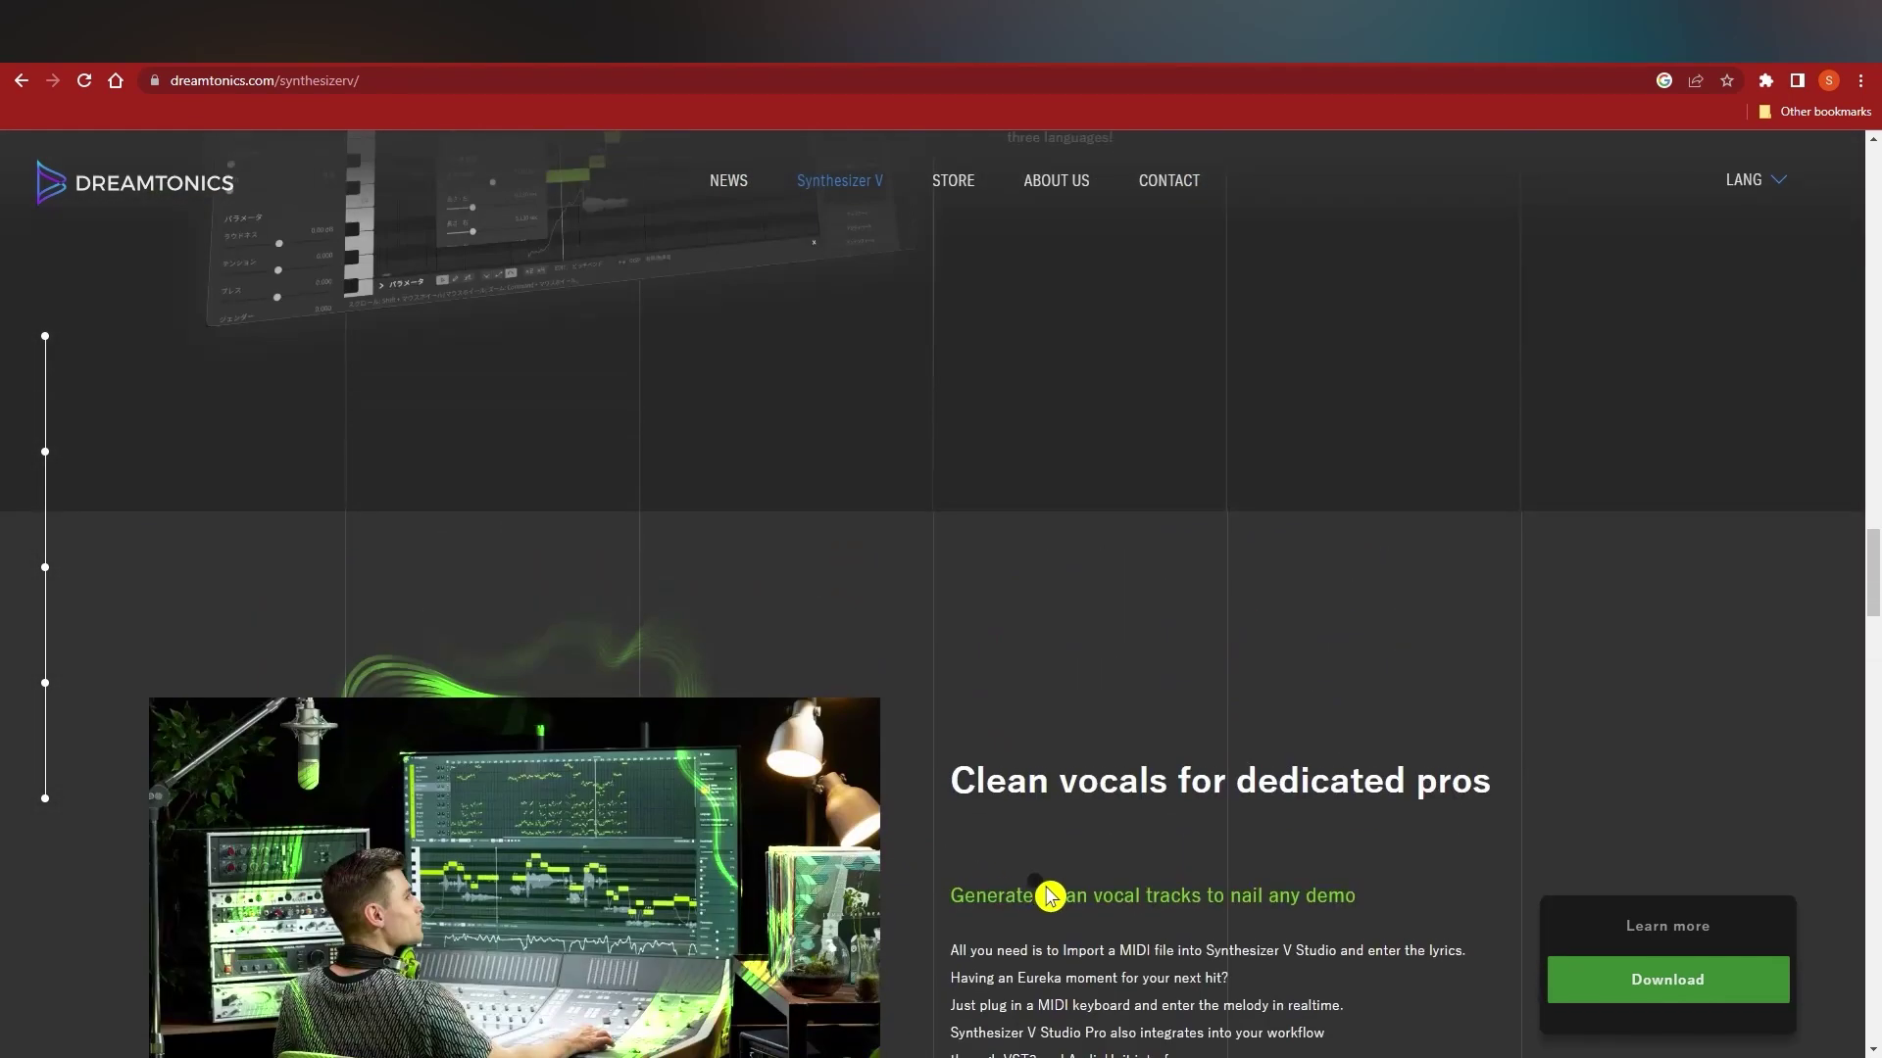
pyautogui.scroll(8, 1058, 889)
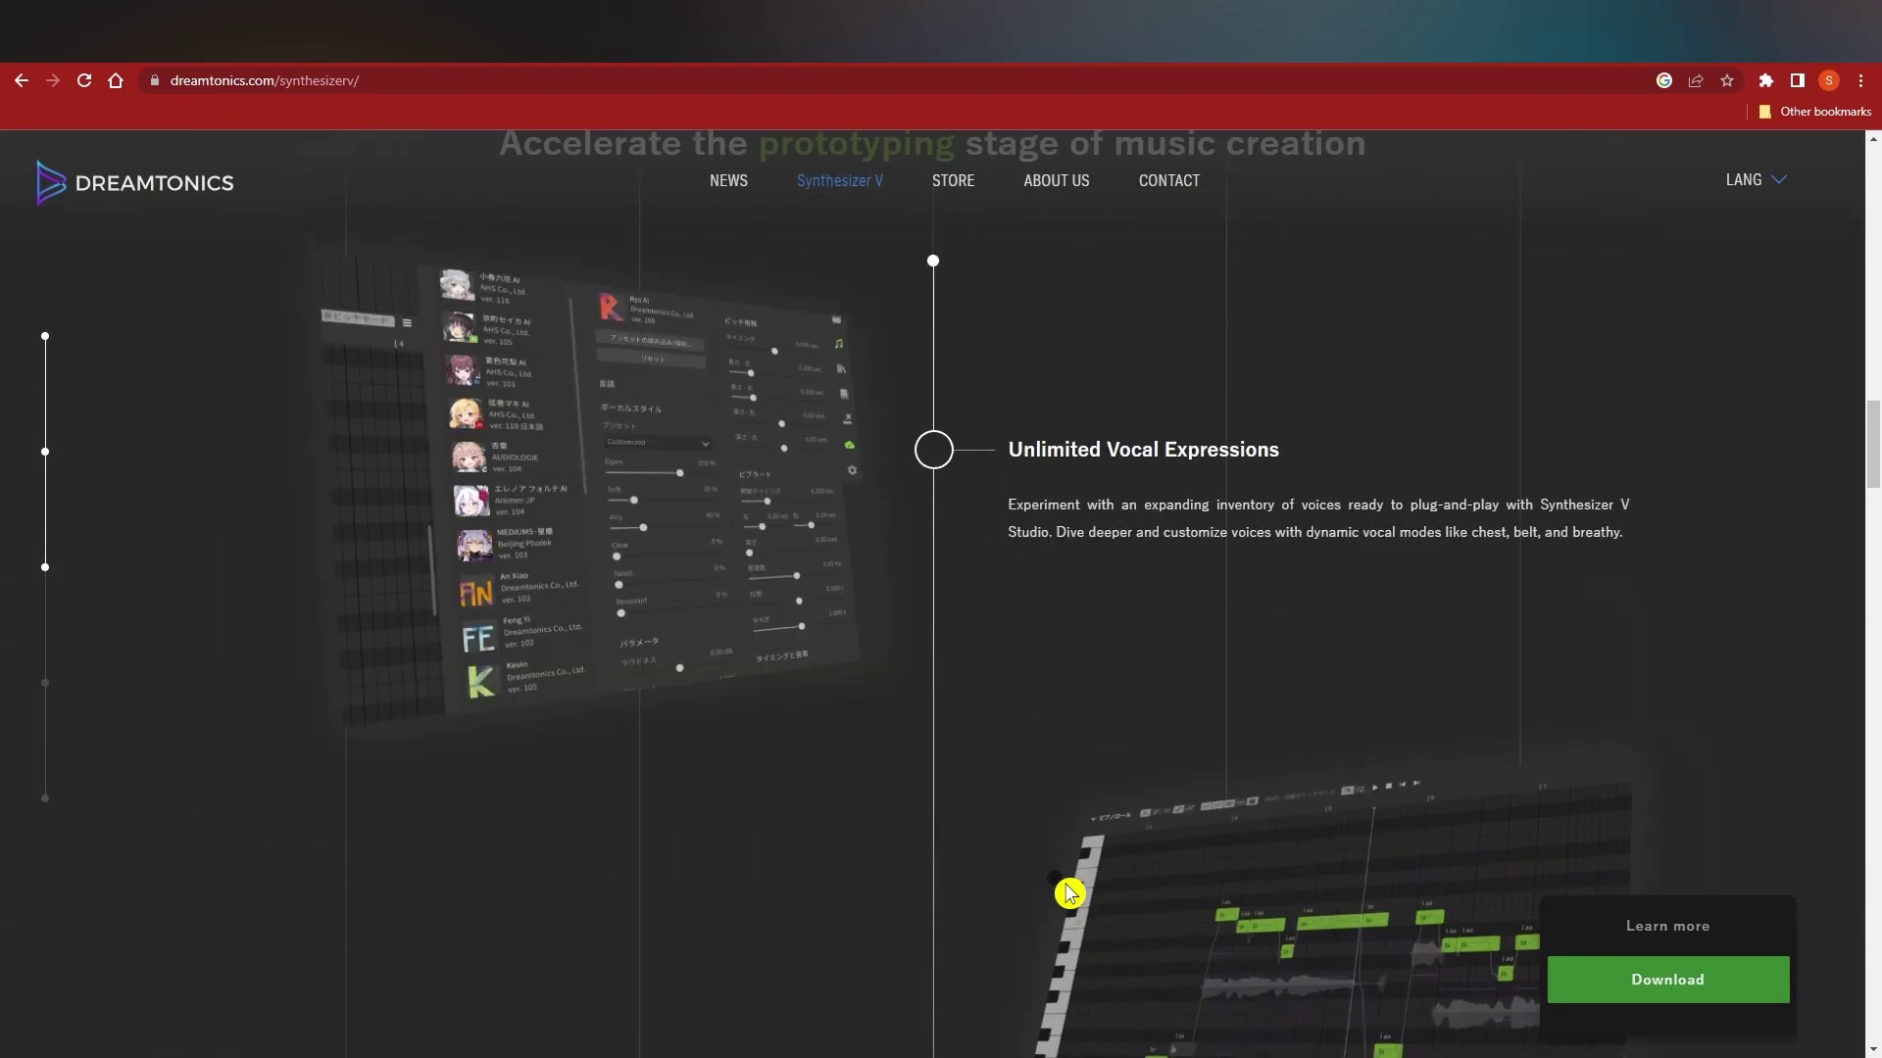
pyautogui.scroll(4, 1063, 886)
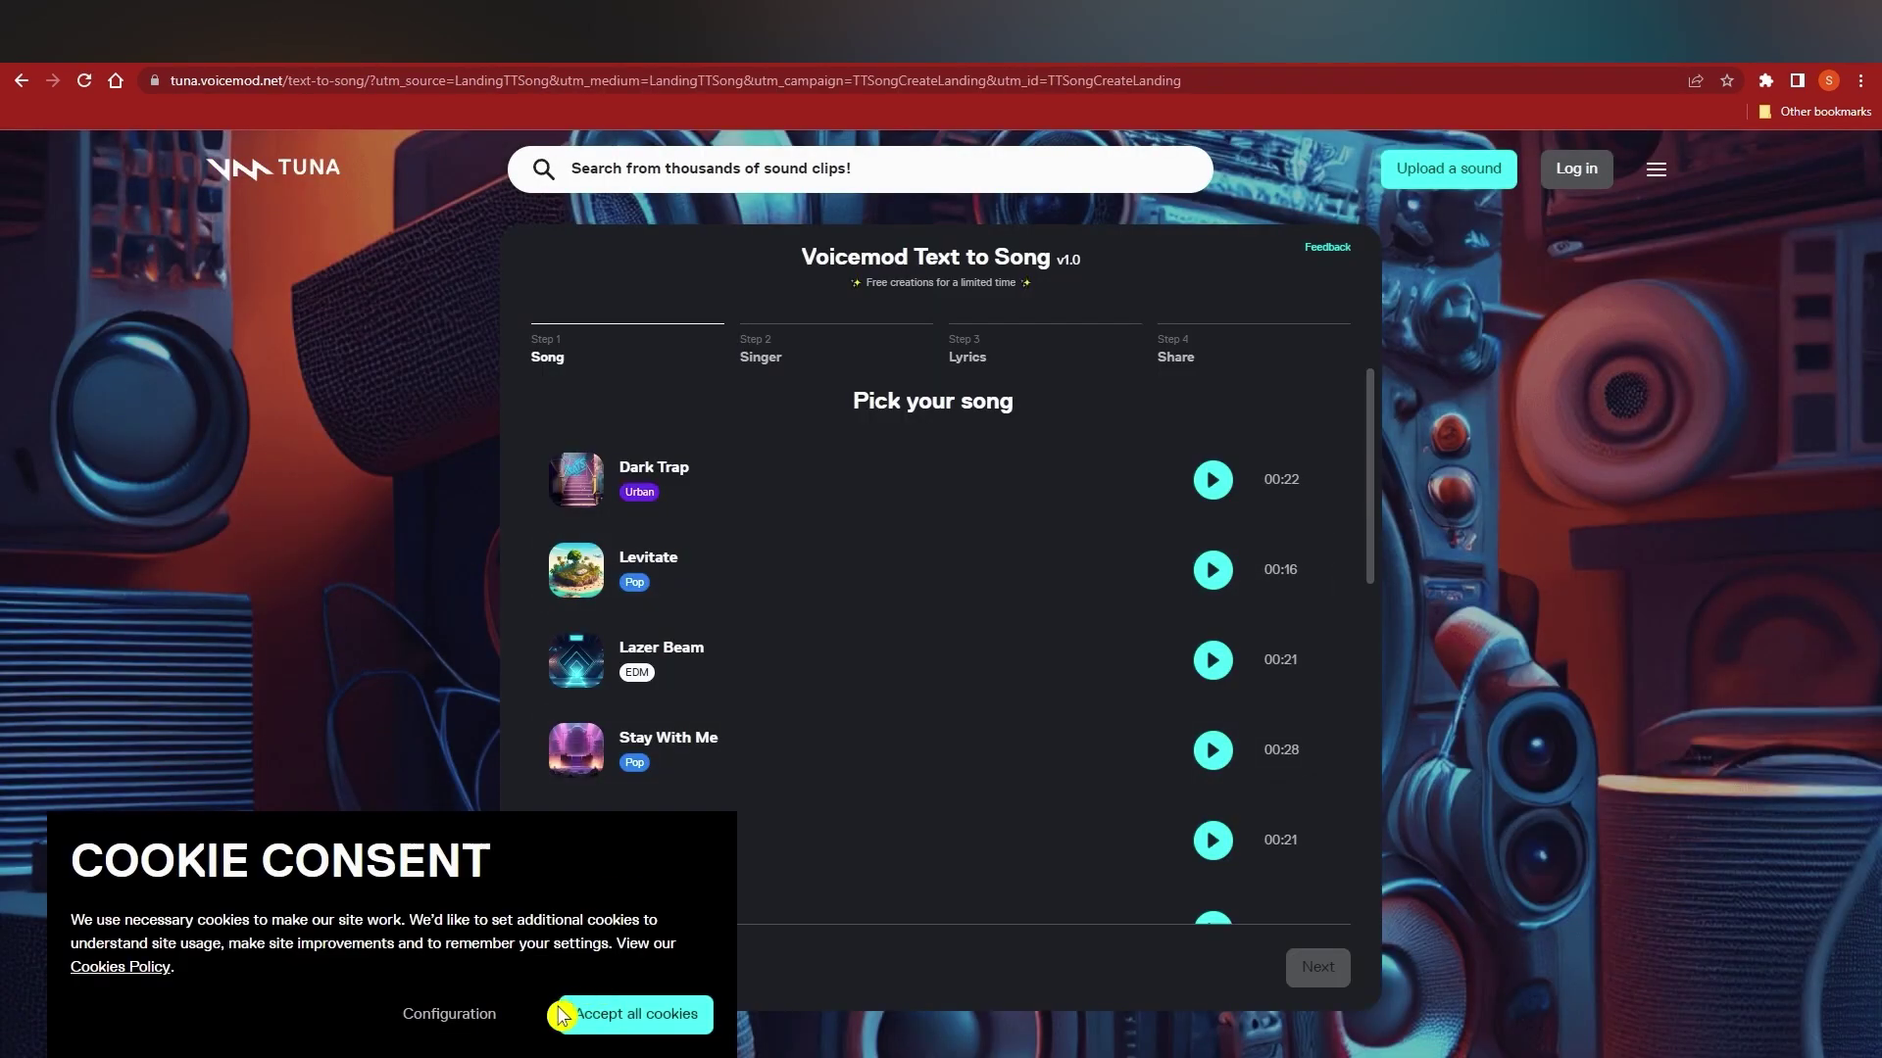
# Step: Accept all cookies on the Voicemod Text to Song page and browse the songs offered under Pick your song
pyautogui.click(567, 1014)
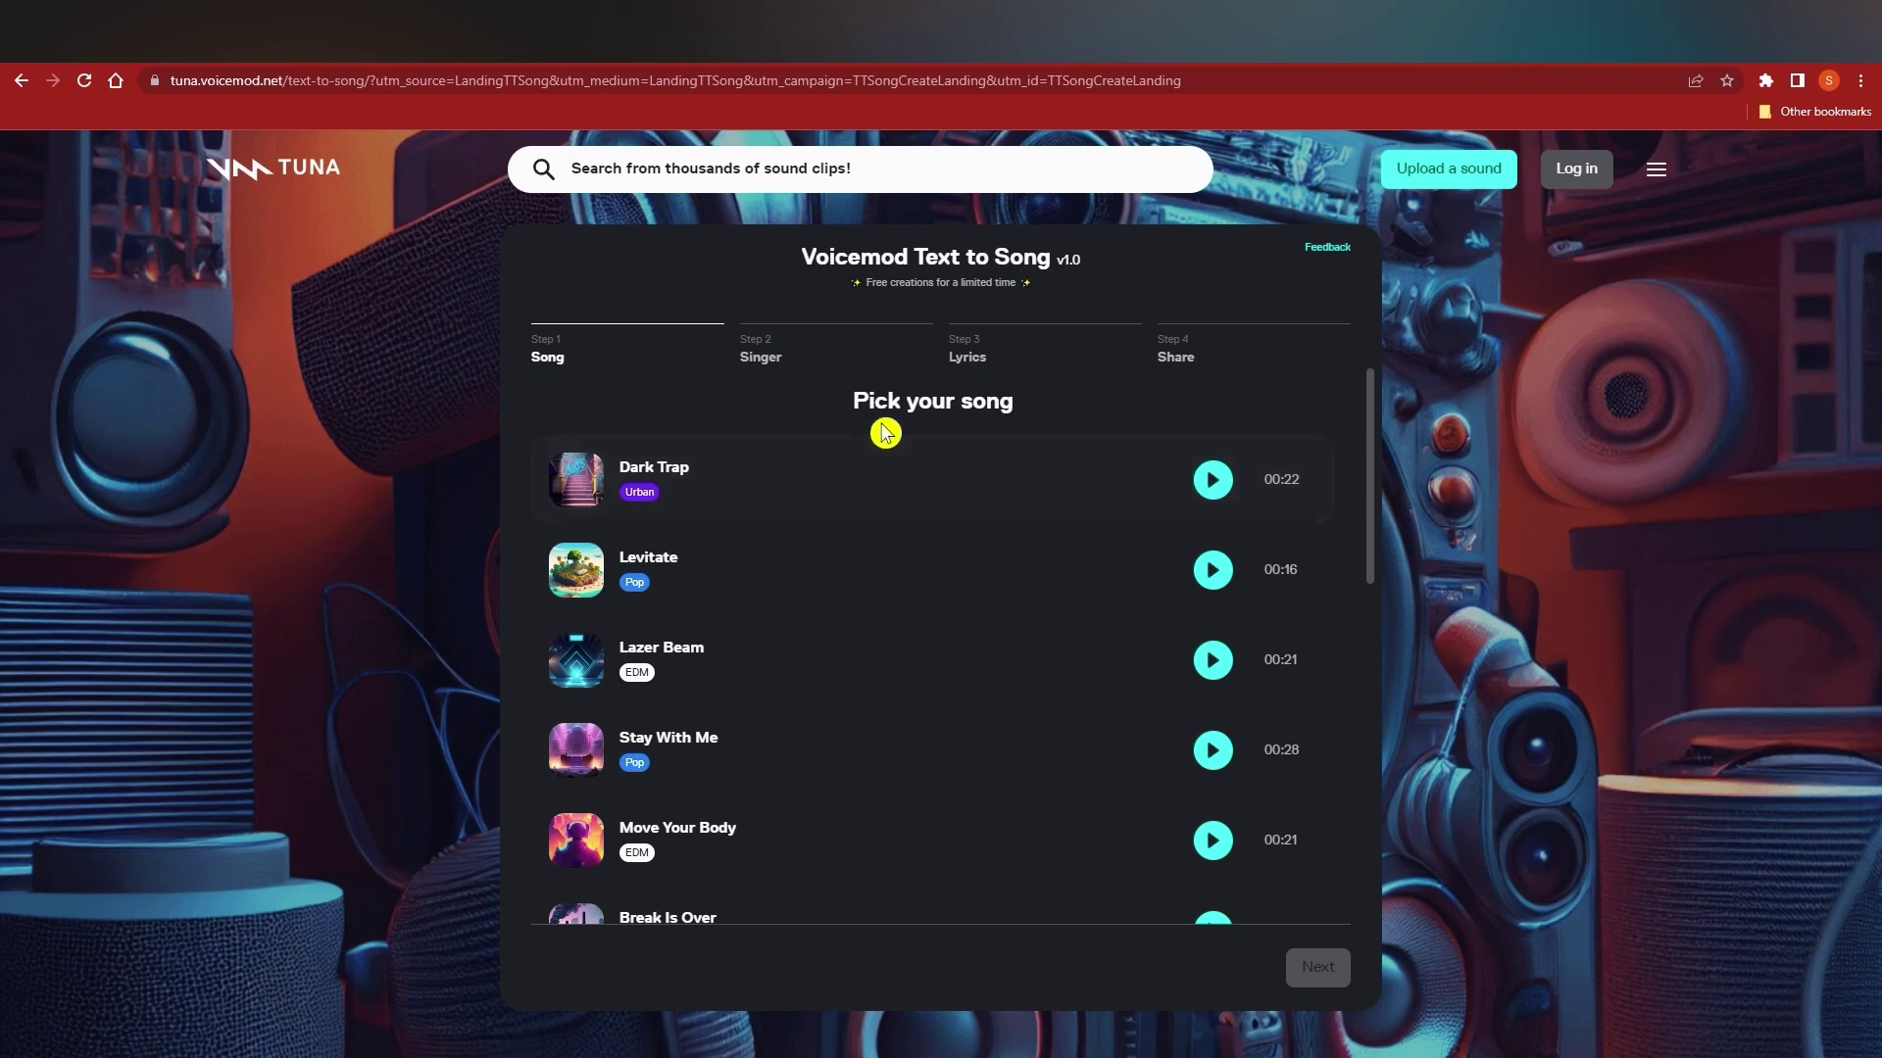
pyautogui.scroll(-1, 885, 433)
pyautogui.scroll(1, 749, 515)
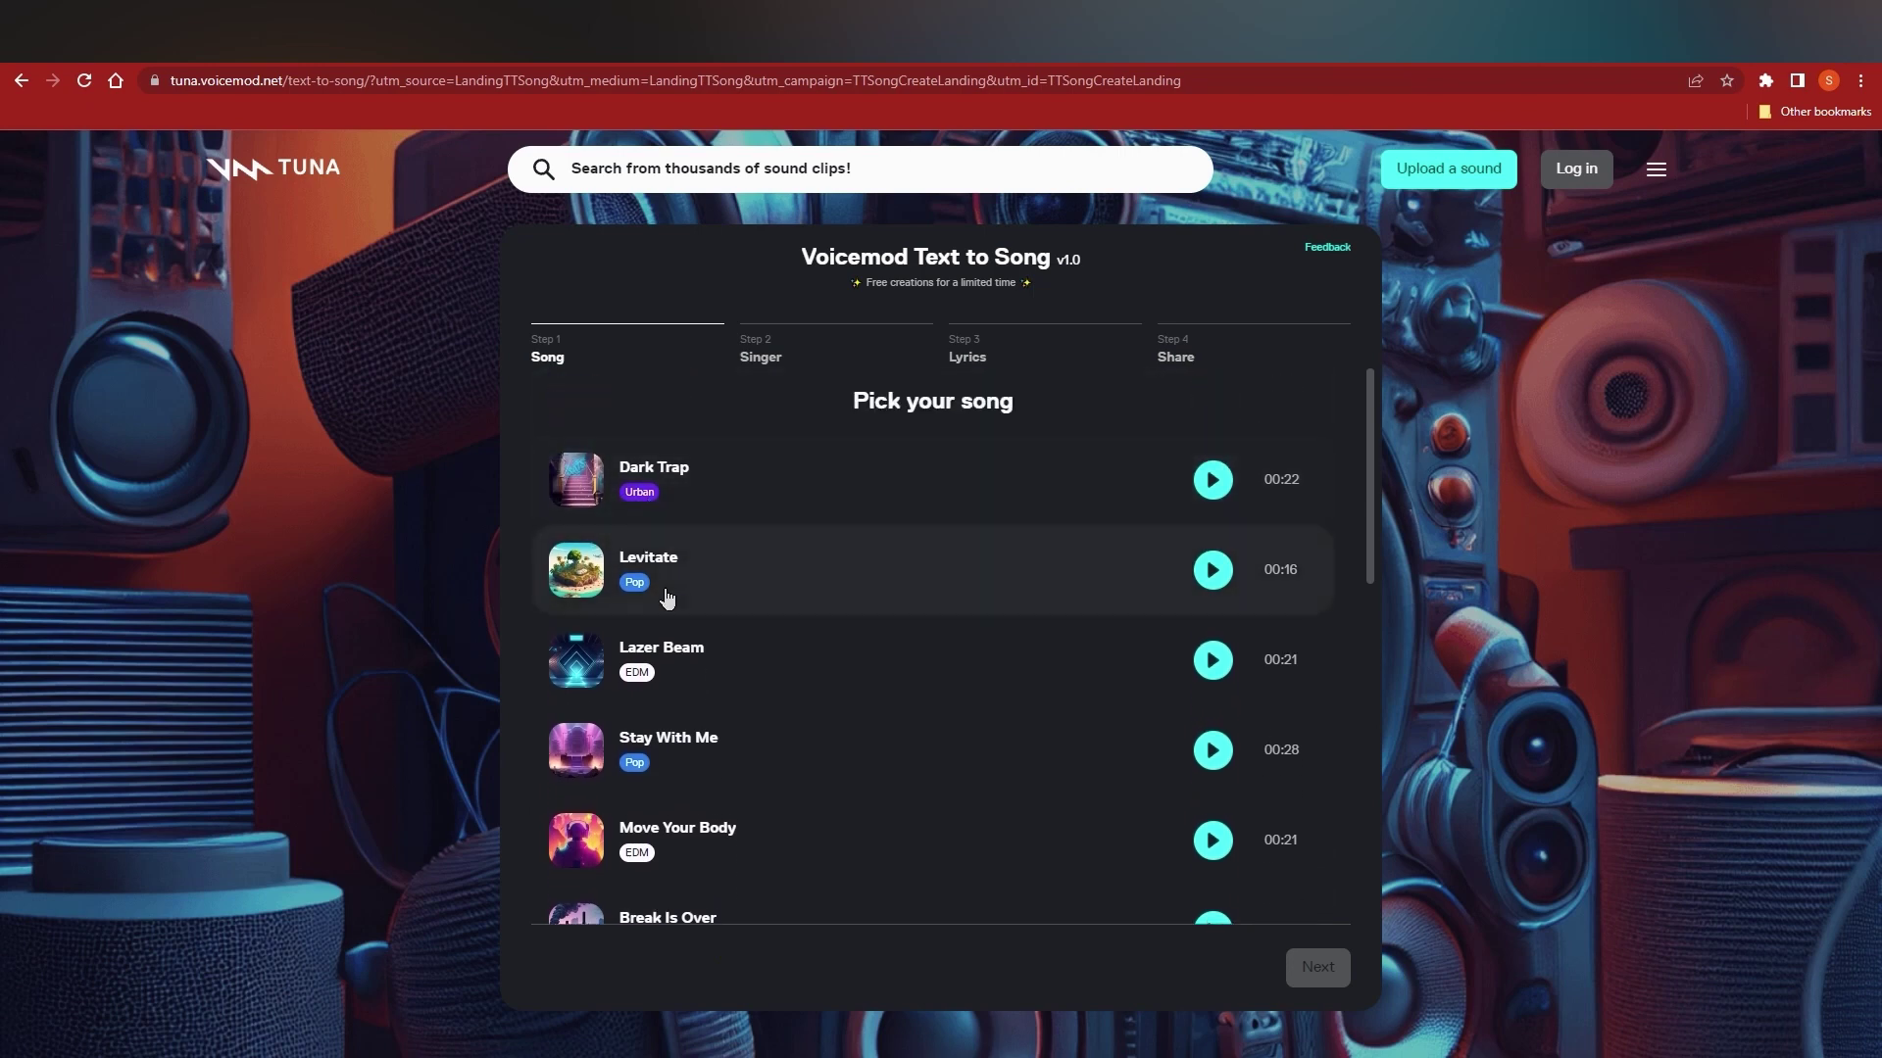
pyautogui.scroll(-2, 745, 685)
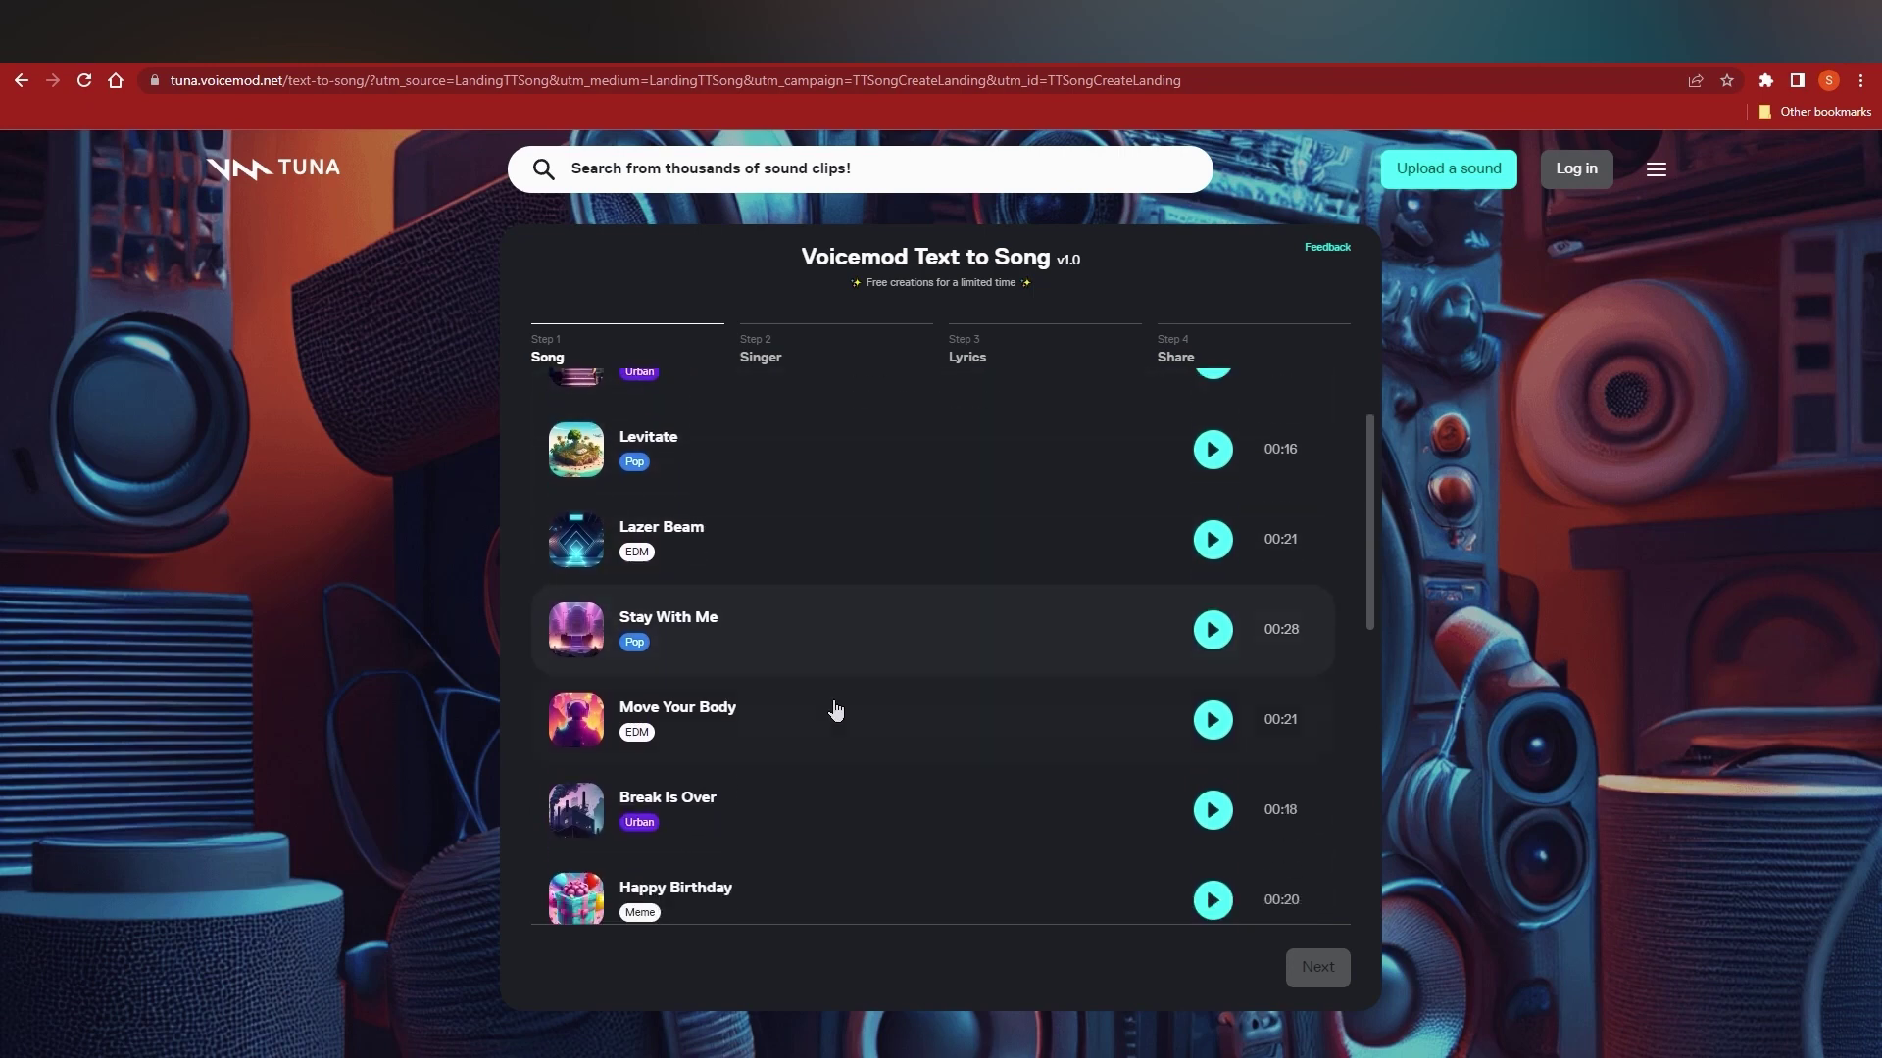
pyautogui.scroll(-6, 920, 785)
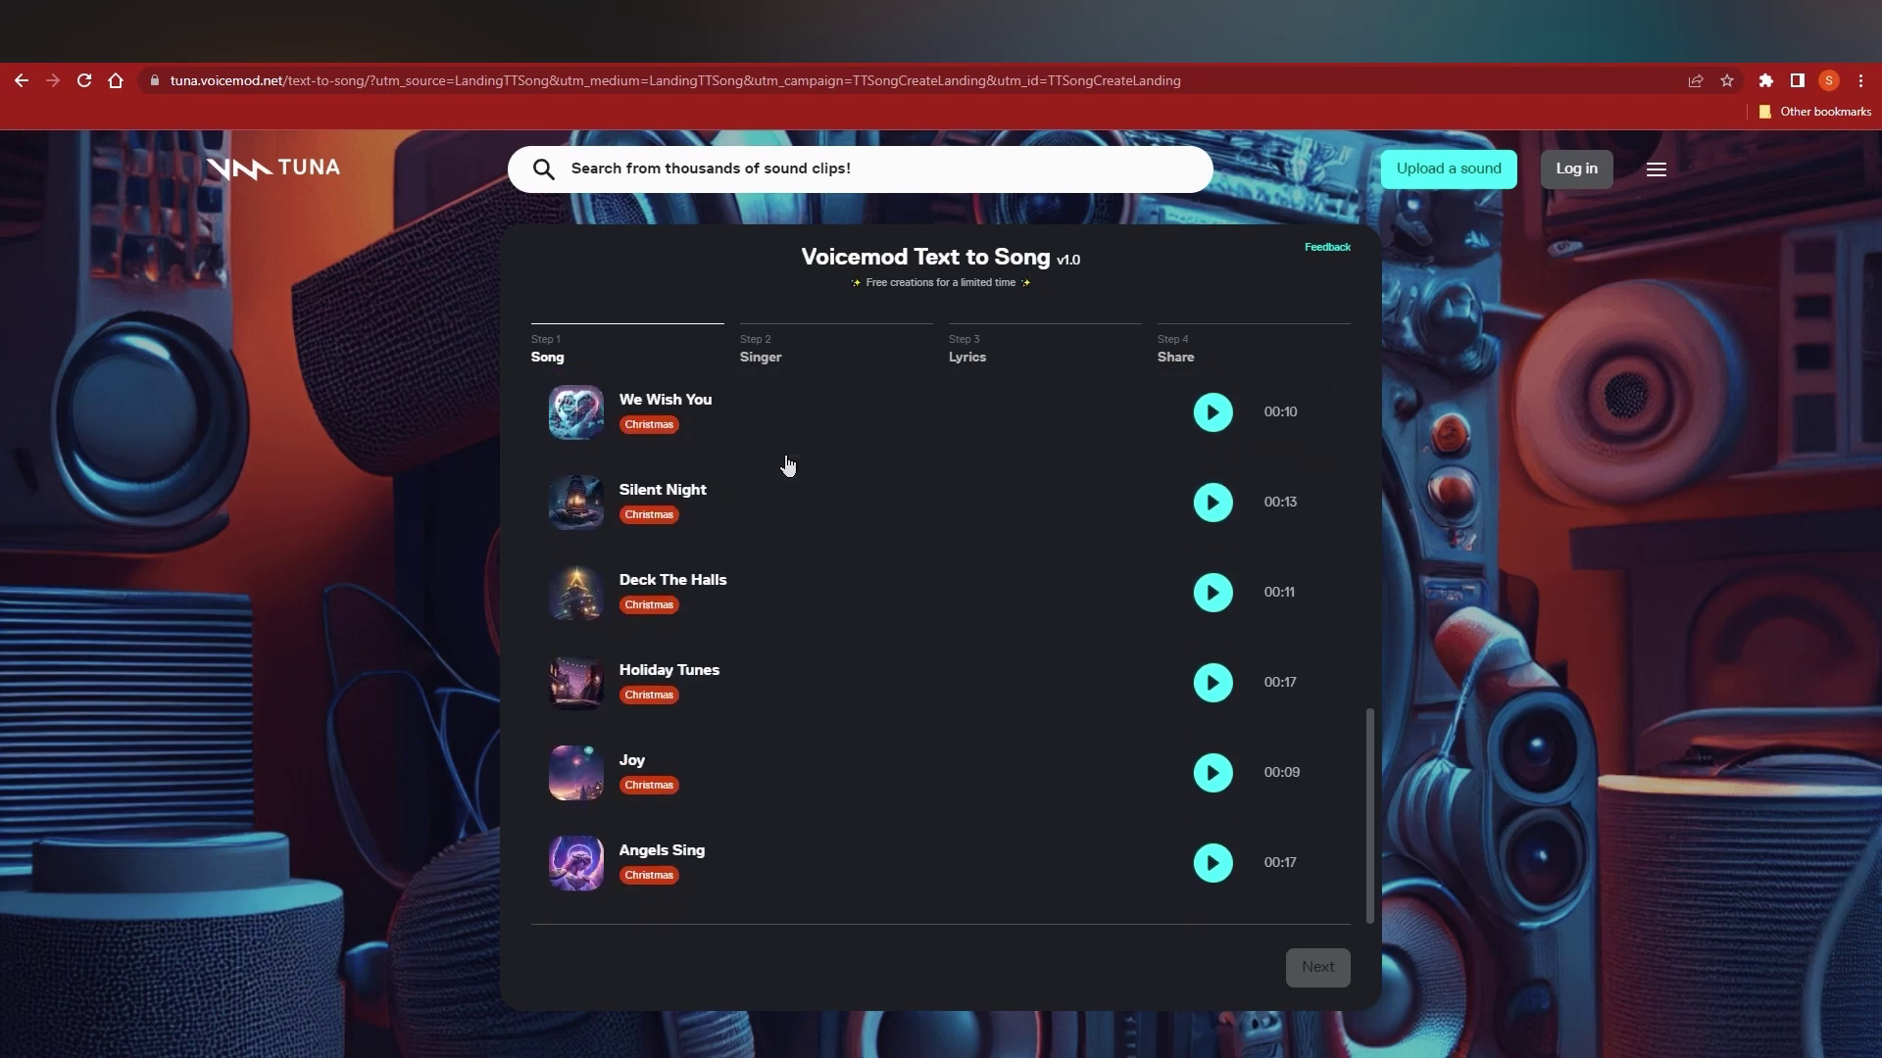
pyautogui.scroll(7, 785, 466)
pyautogui.scroll(3, 777, 612)
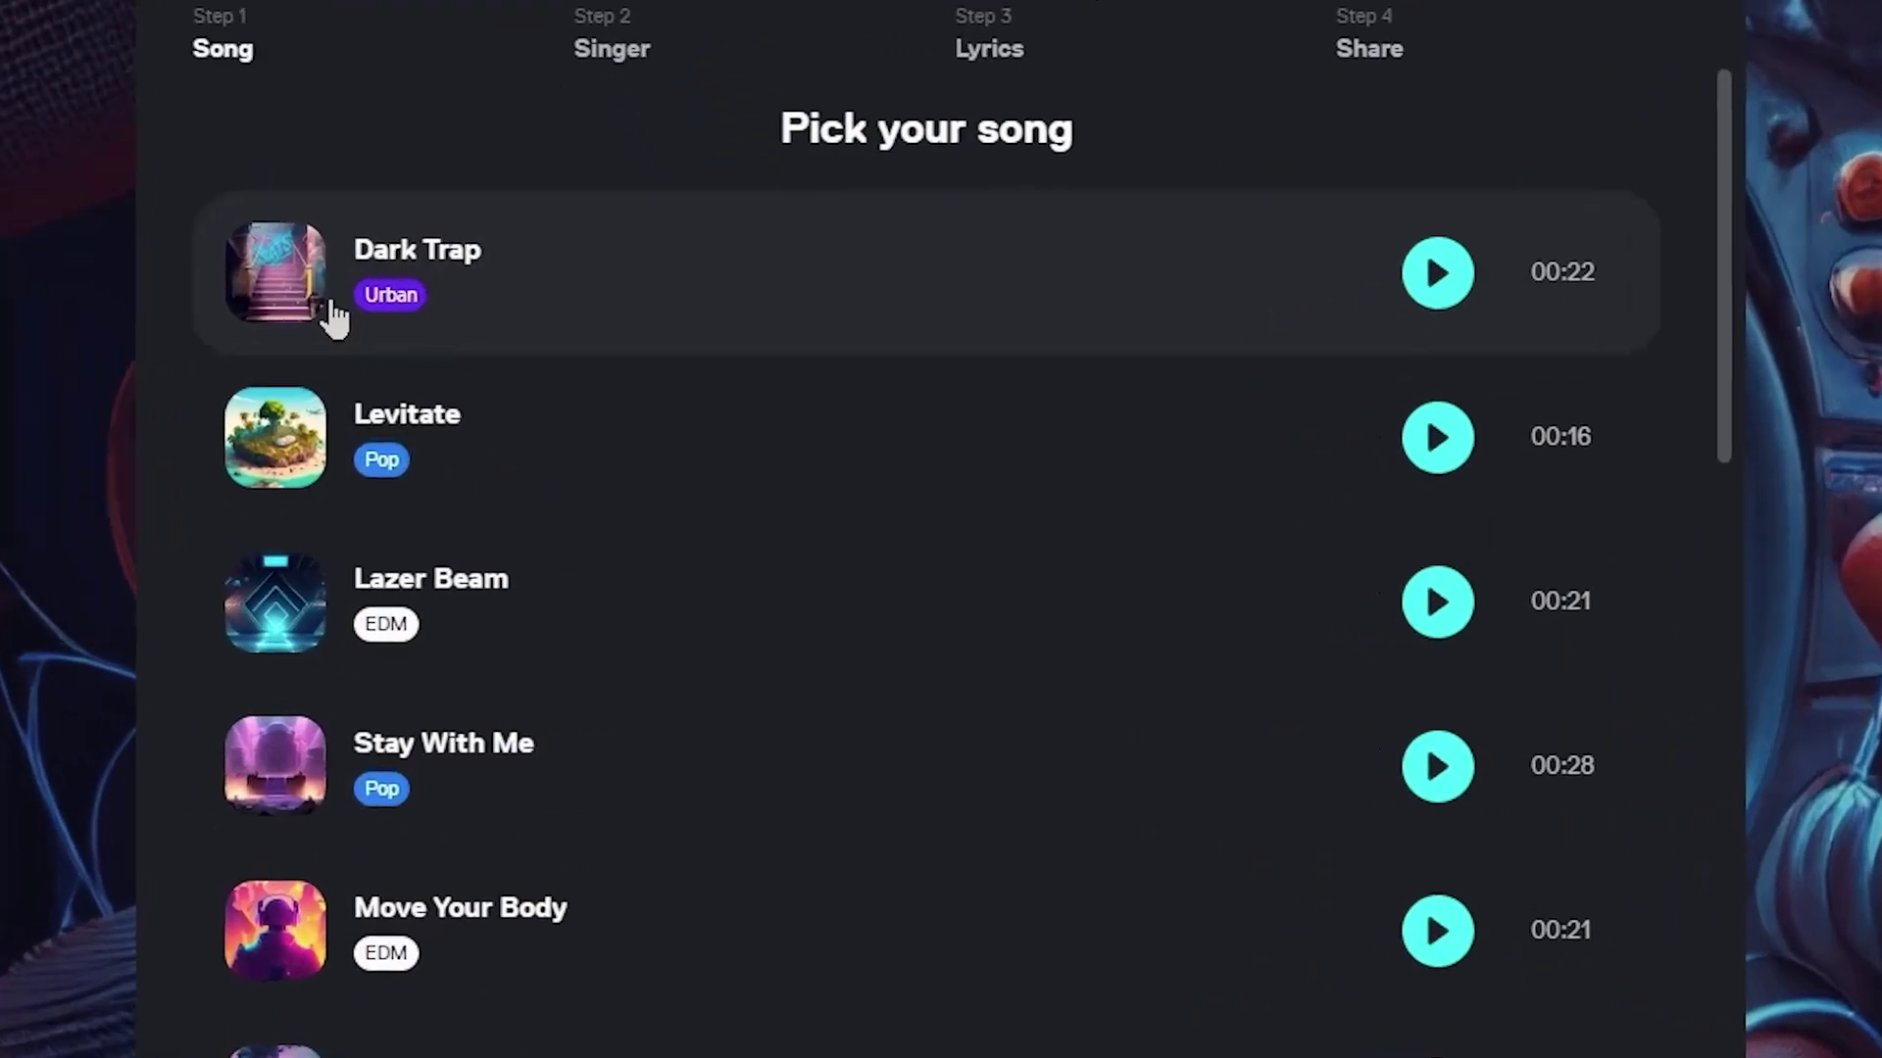
# Step: Play and pause the previews of the Dark Trap and Levitate songs
pyautogui.click(1467, 241)
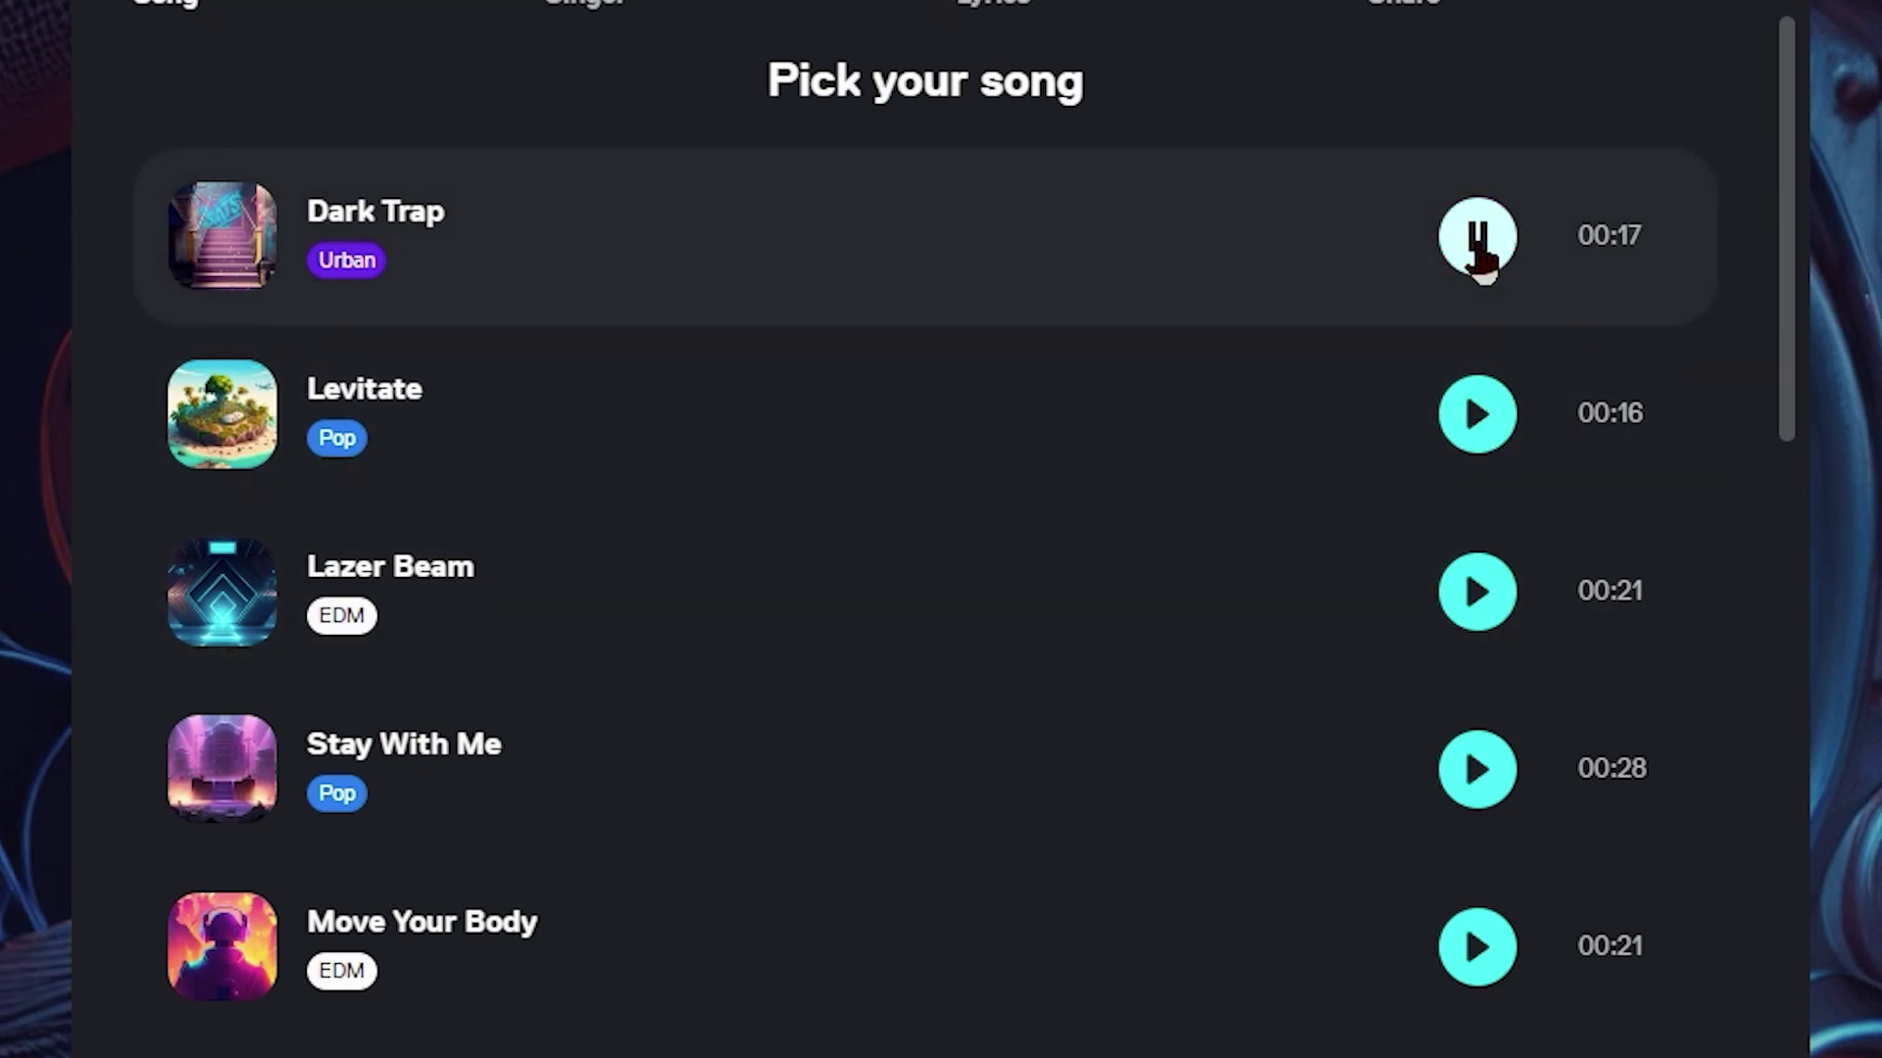
pyautogui.click(1478, 250)
pyautogui.click(1473, 409)
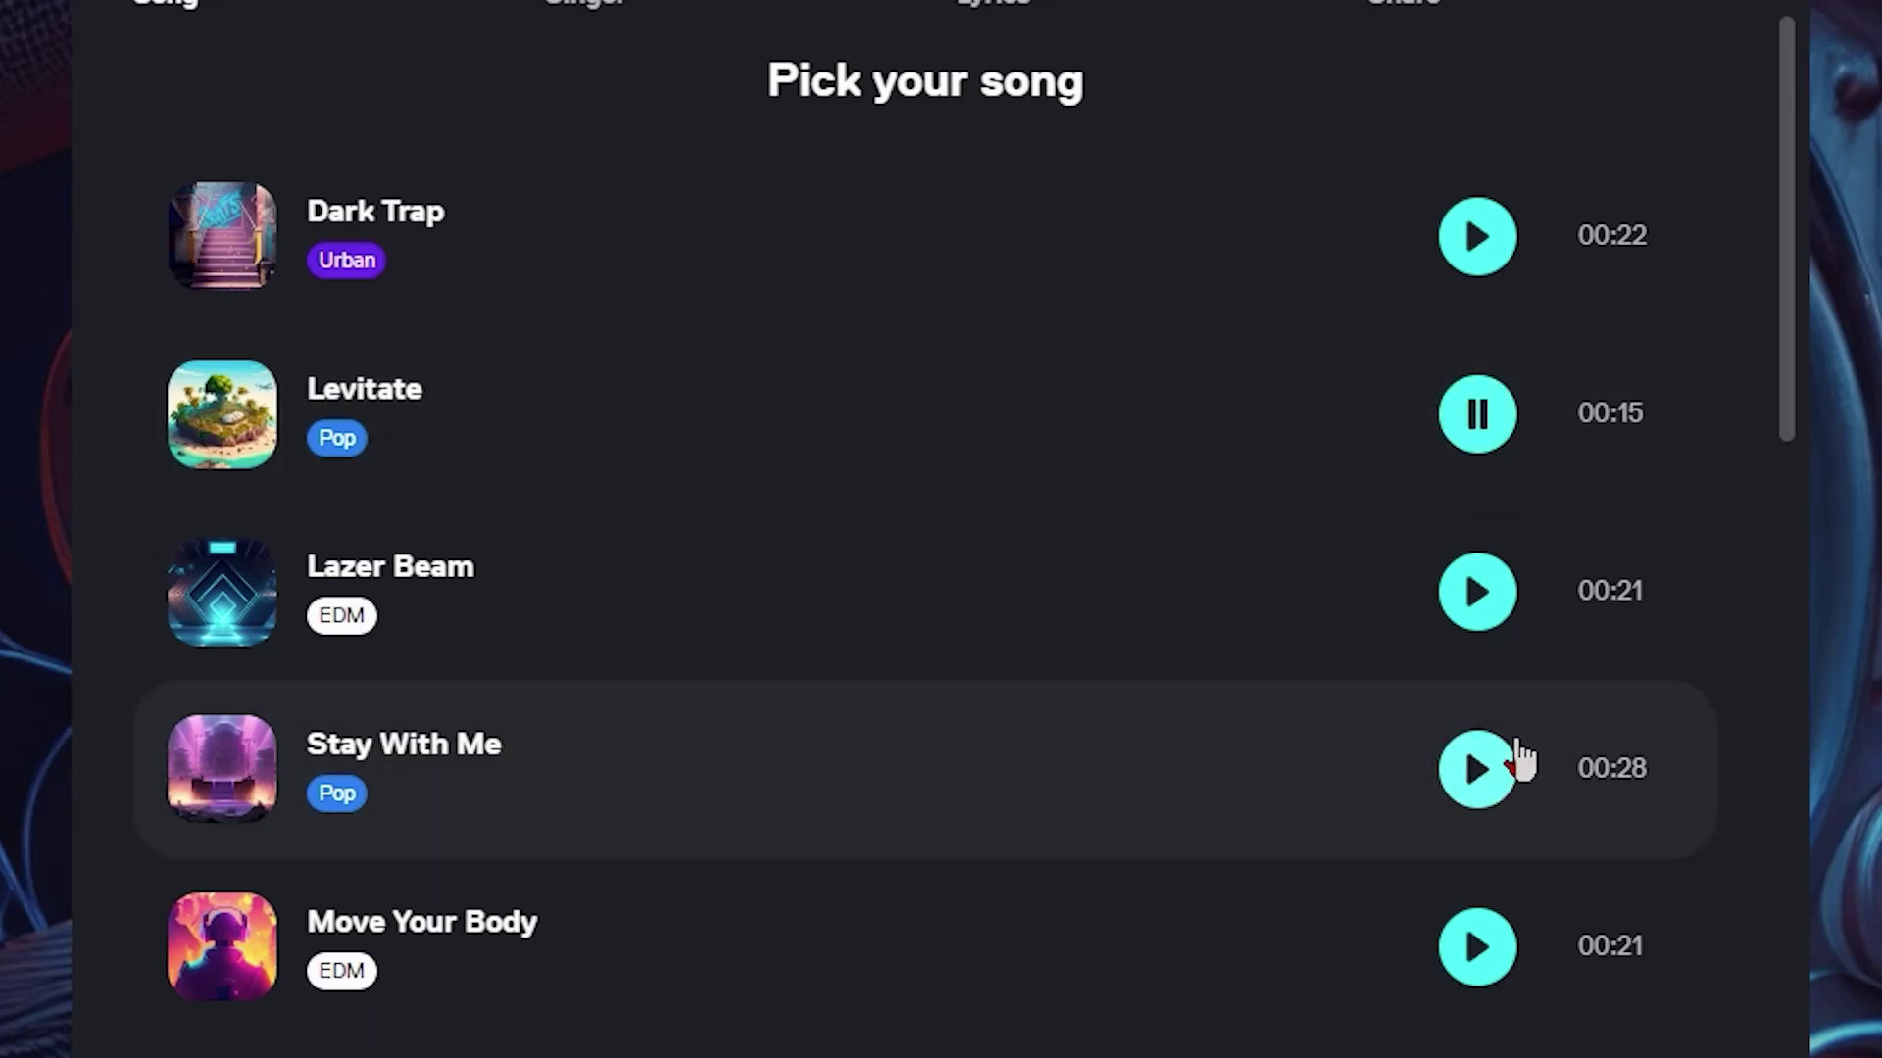
pyautogui.click(1475, 413)
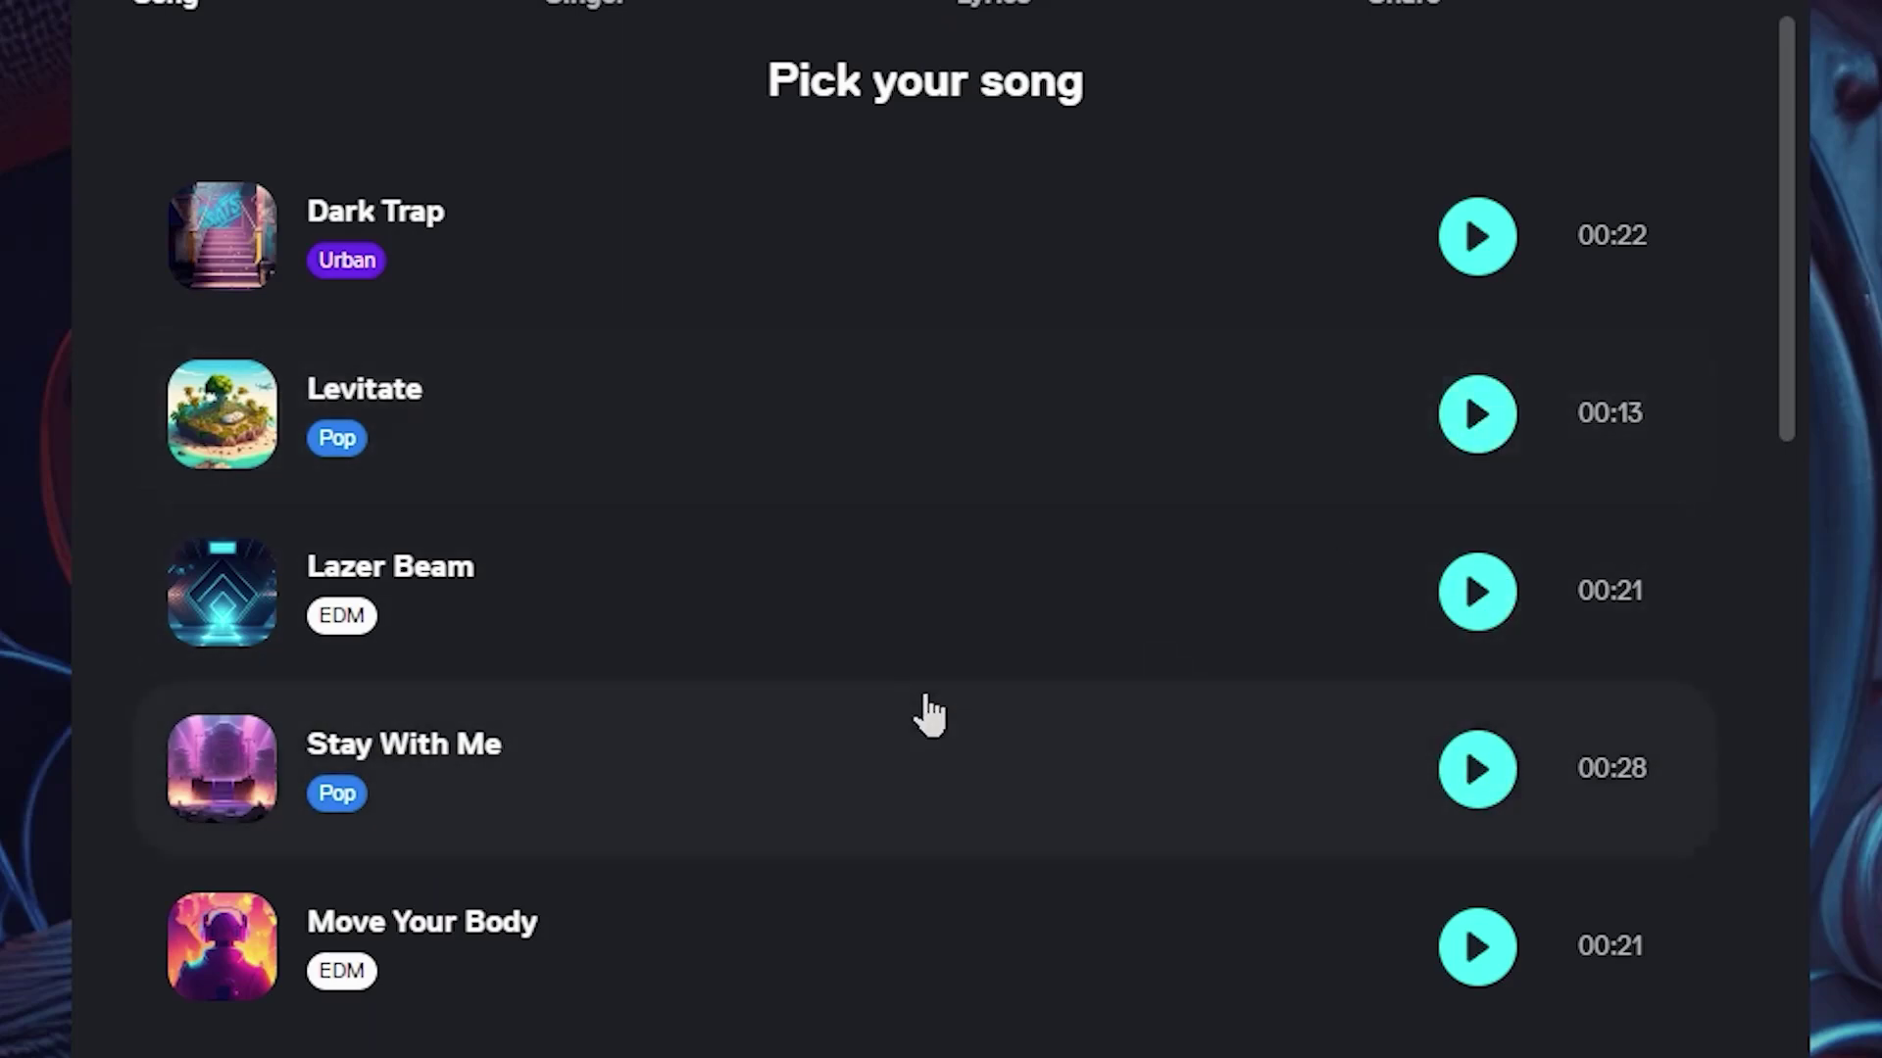
# Step: Preview the Hallelujah and Break Is Over songs and continue to the singer selection
pyautogui.scroll(-7, 929, 716)
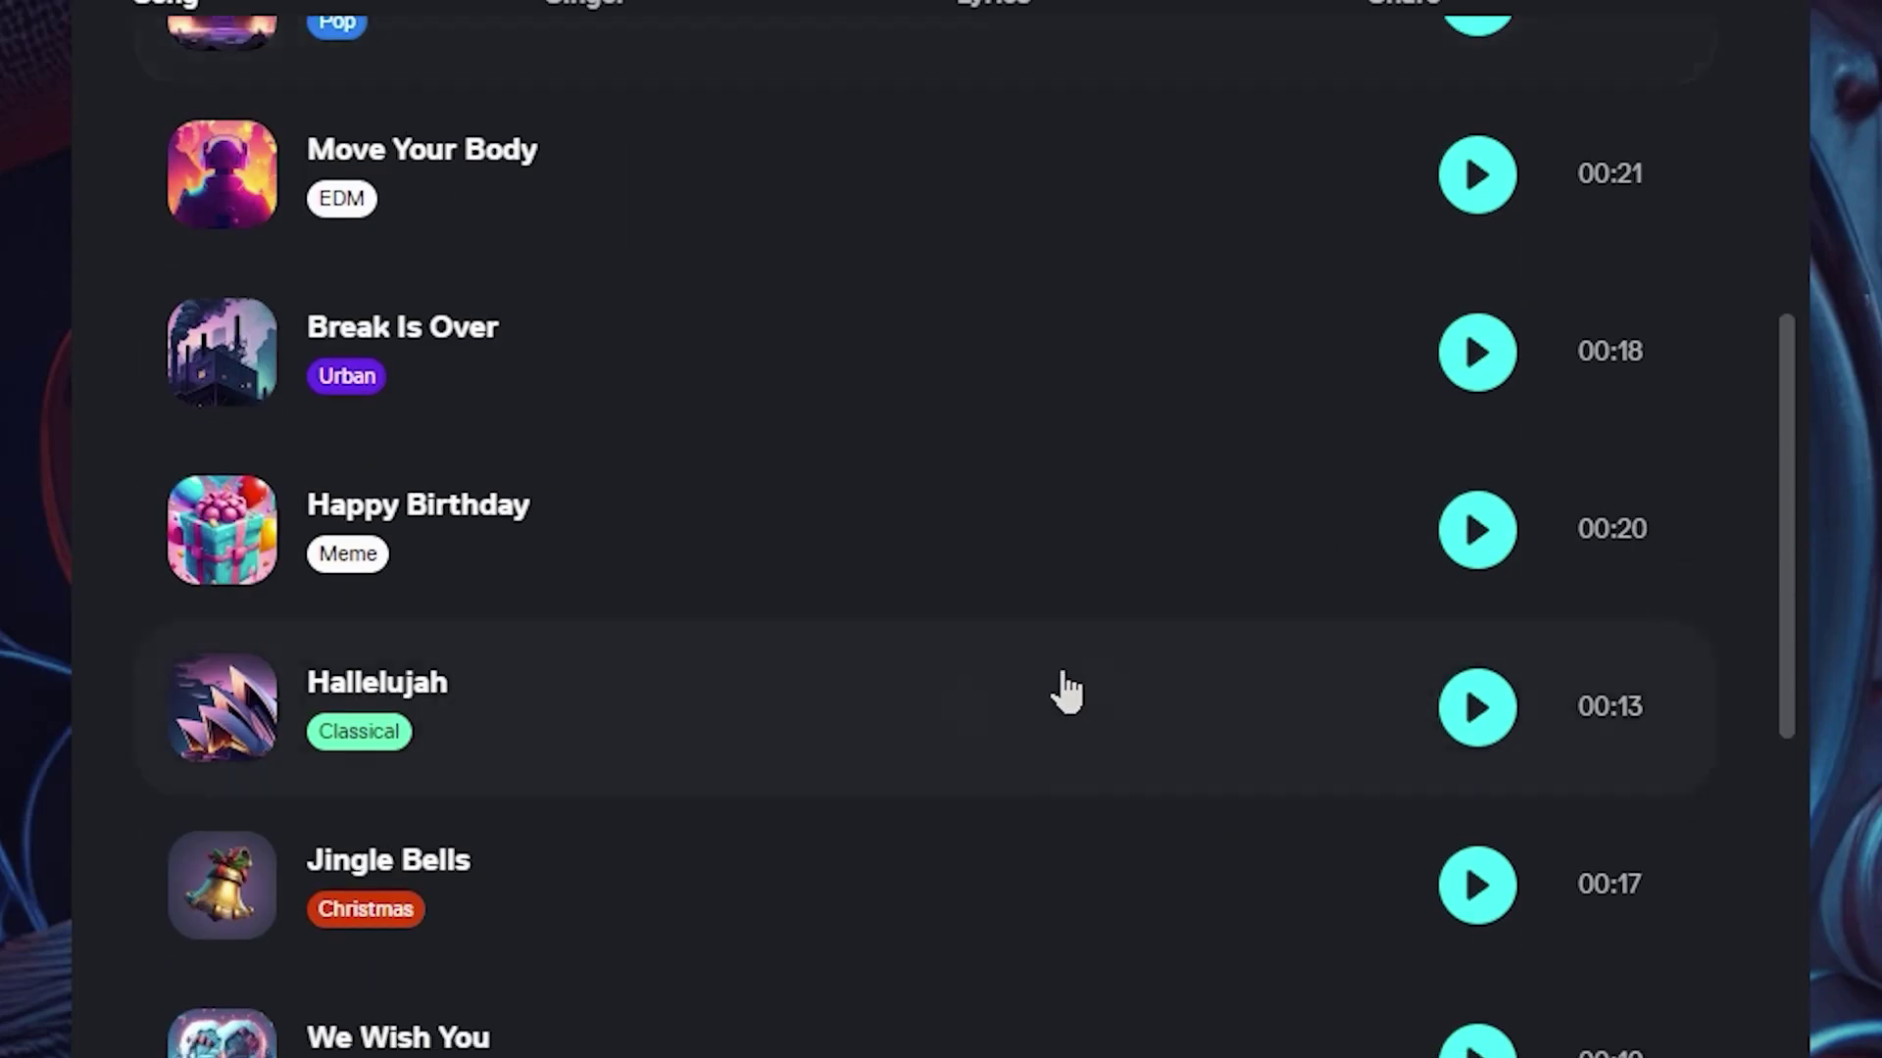
pyautogui.click(1477, 711)
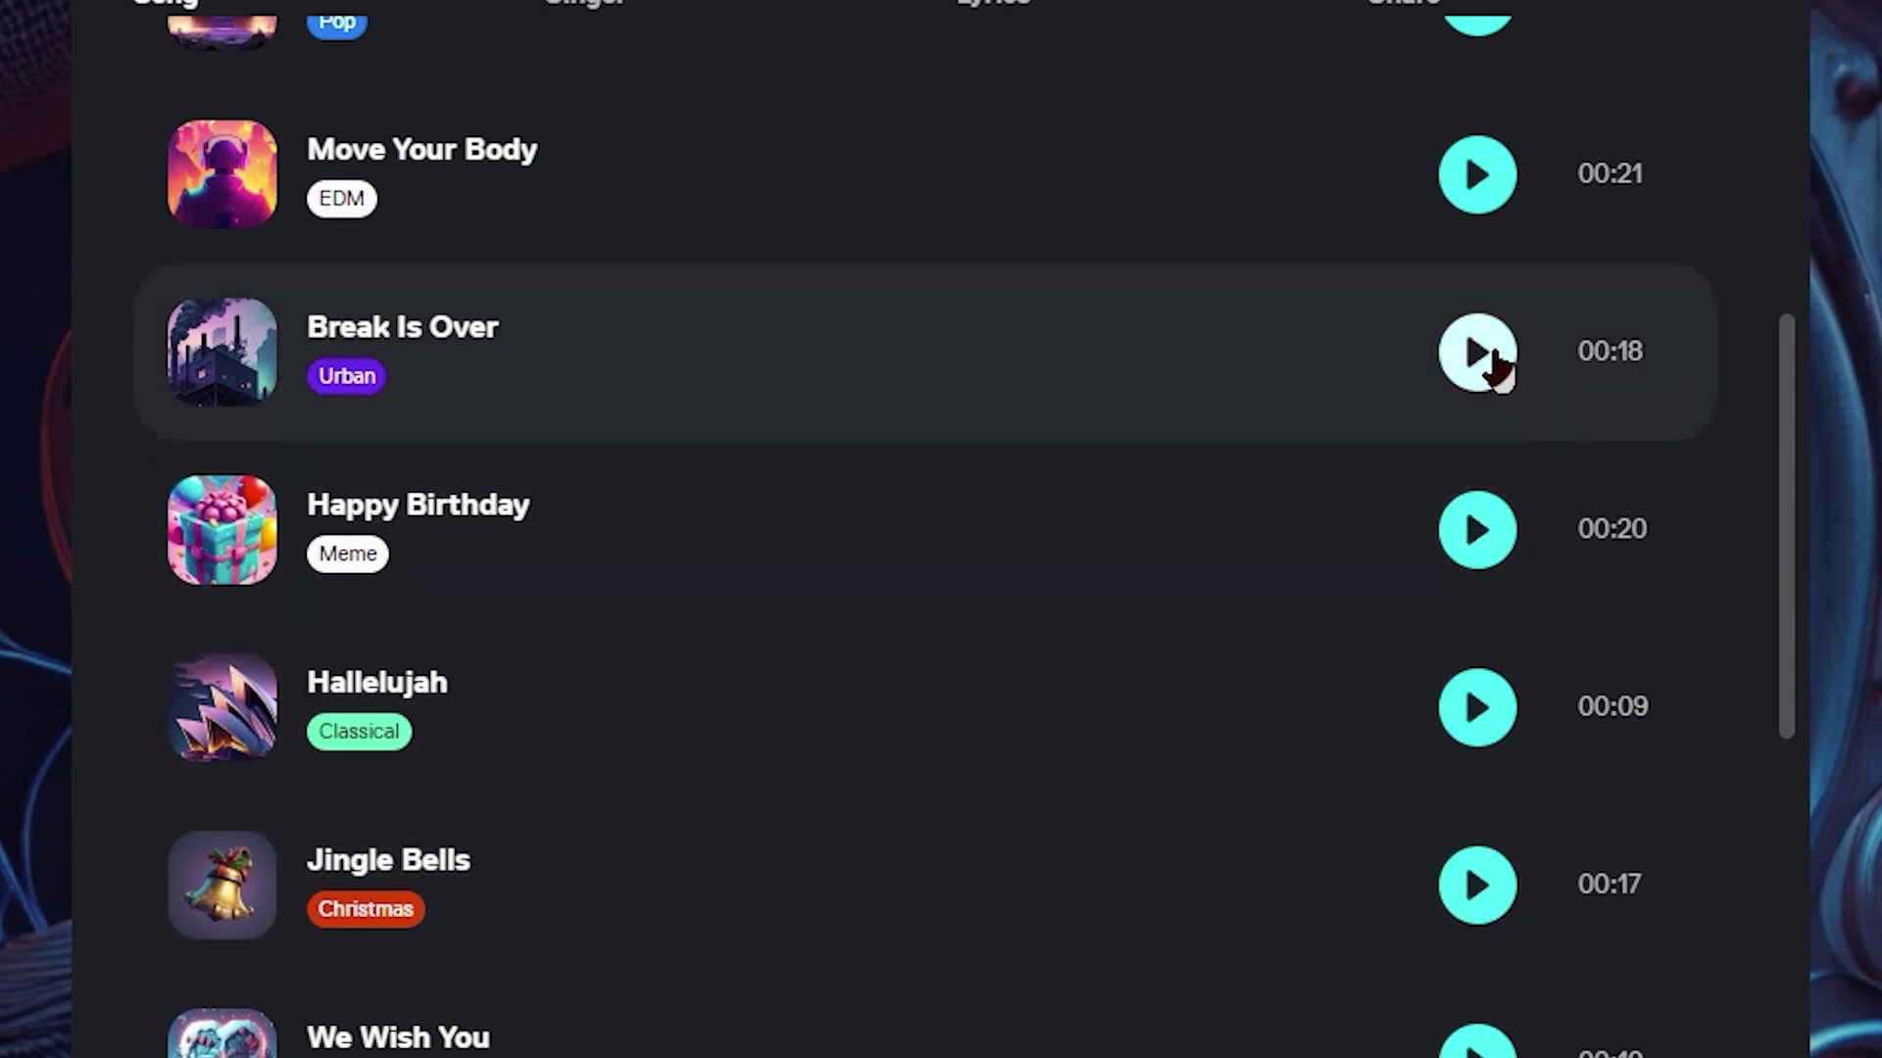
pyautogui.click(1482, 362)
pyautogui.click(1437, 368)
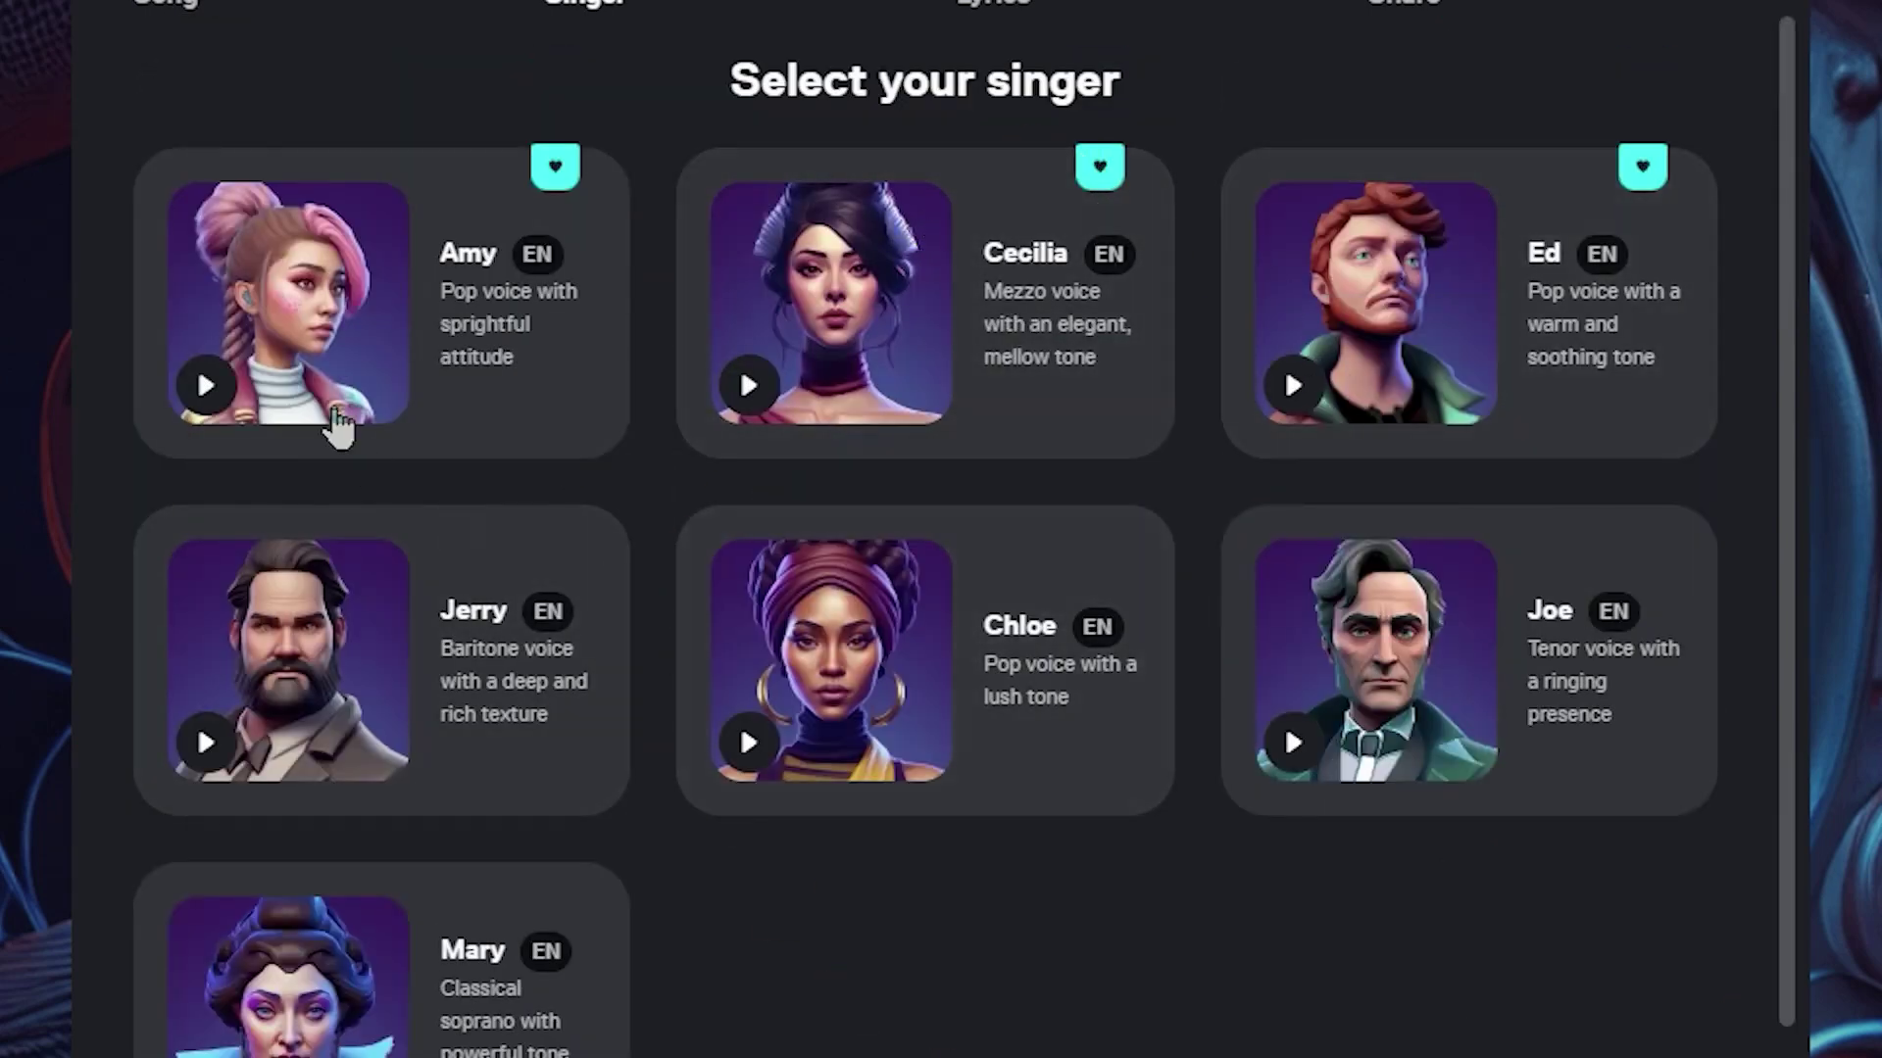
# Step: Preview the voices of the singers Amy, Cecilia, Ed, Joe, Chloe, Jerry and Mary
pyautogui.click(206, 385)
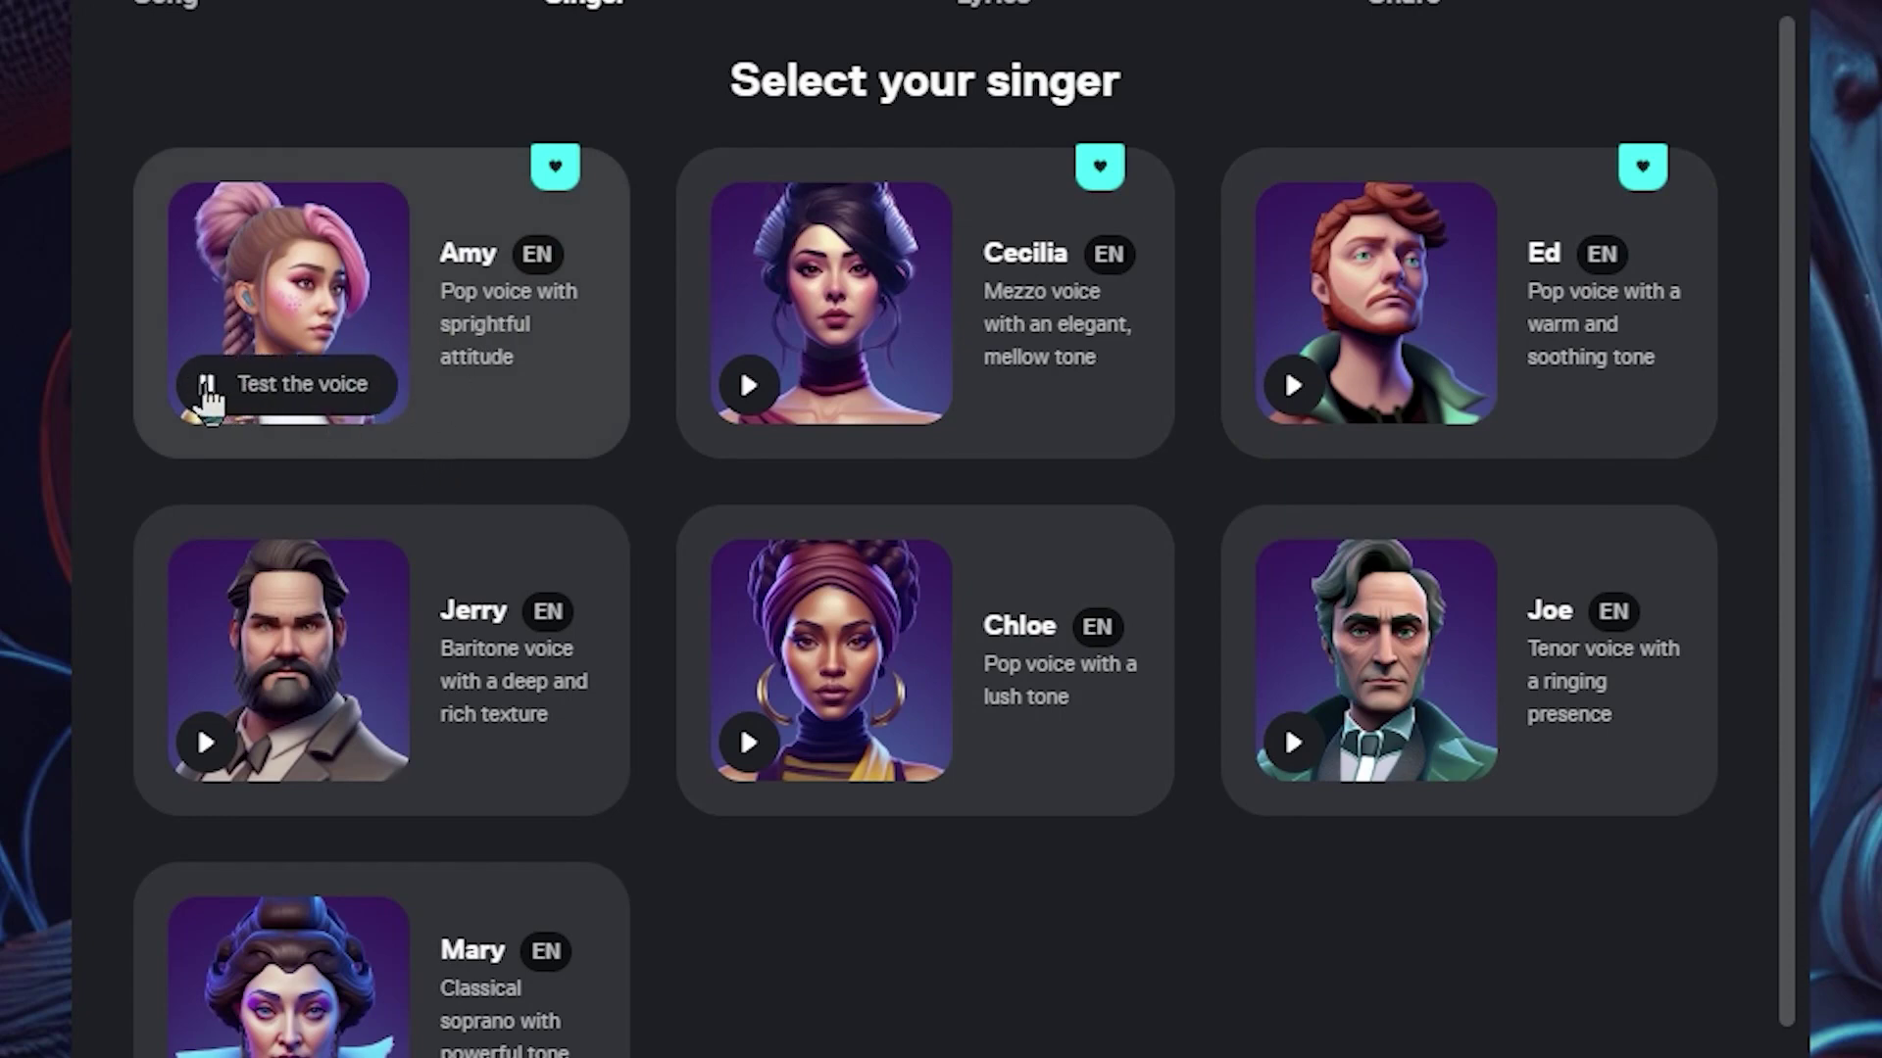
pyautogui.click(749, 387)
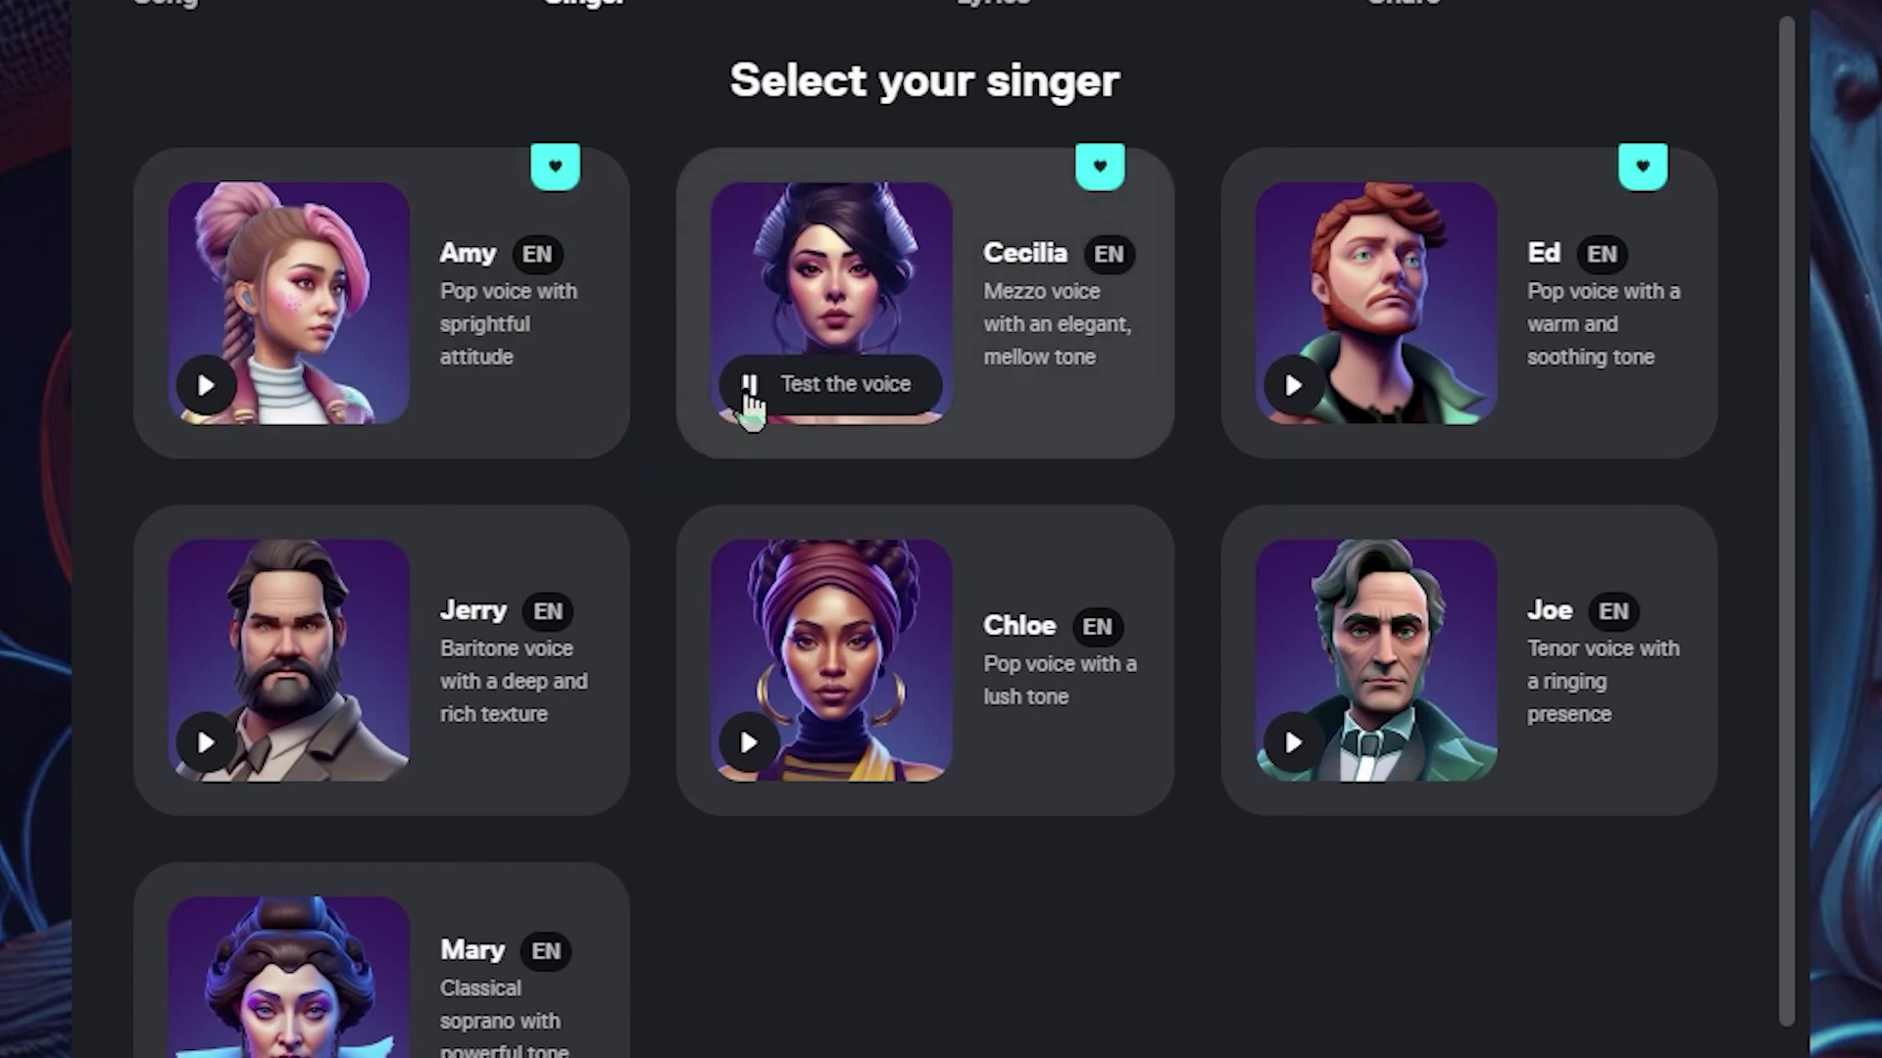
pyautogui.click(1293, 387)
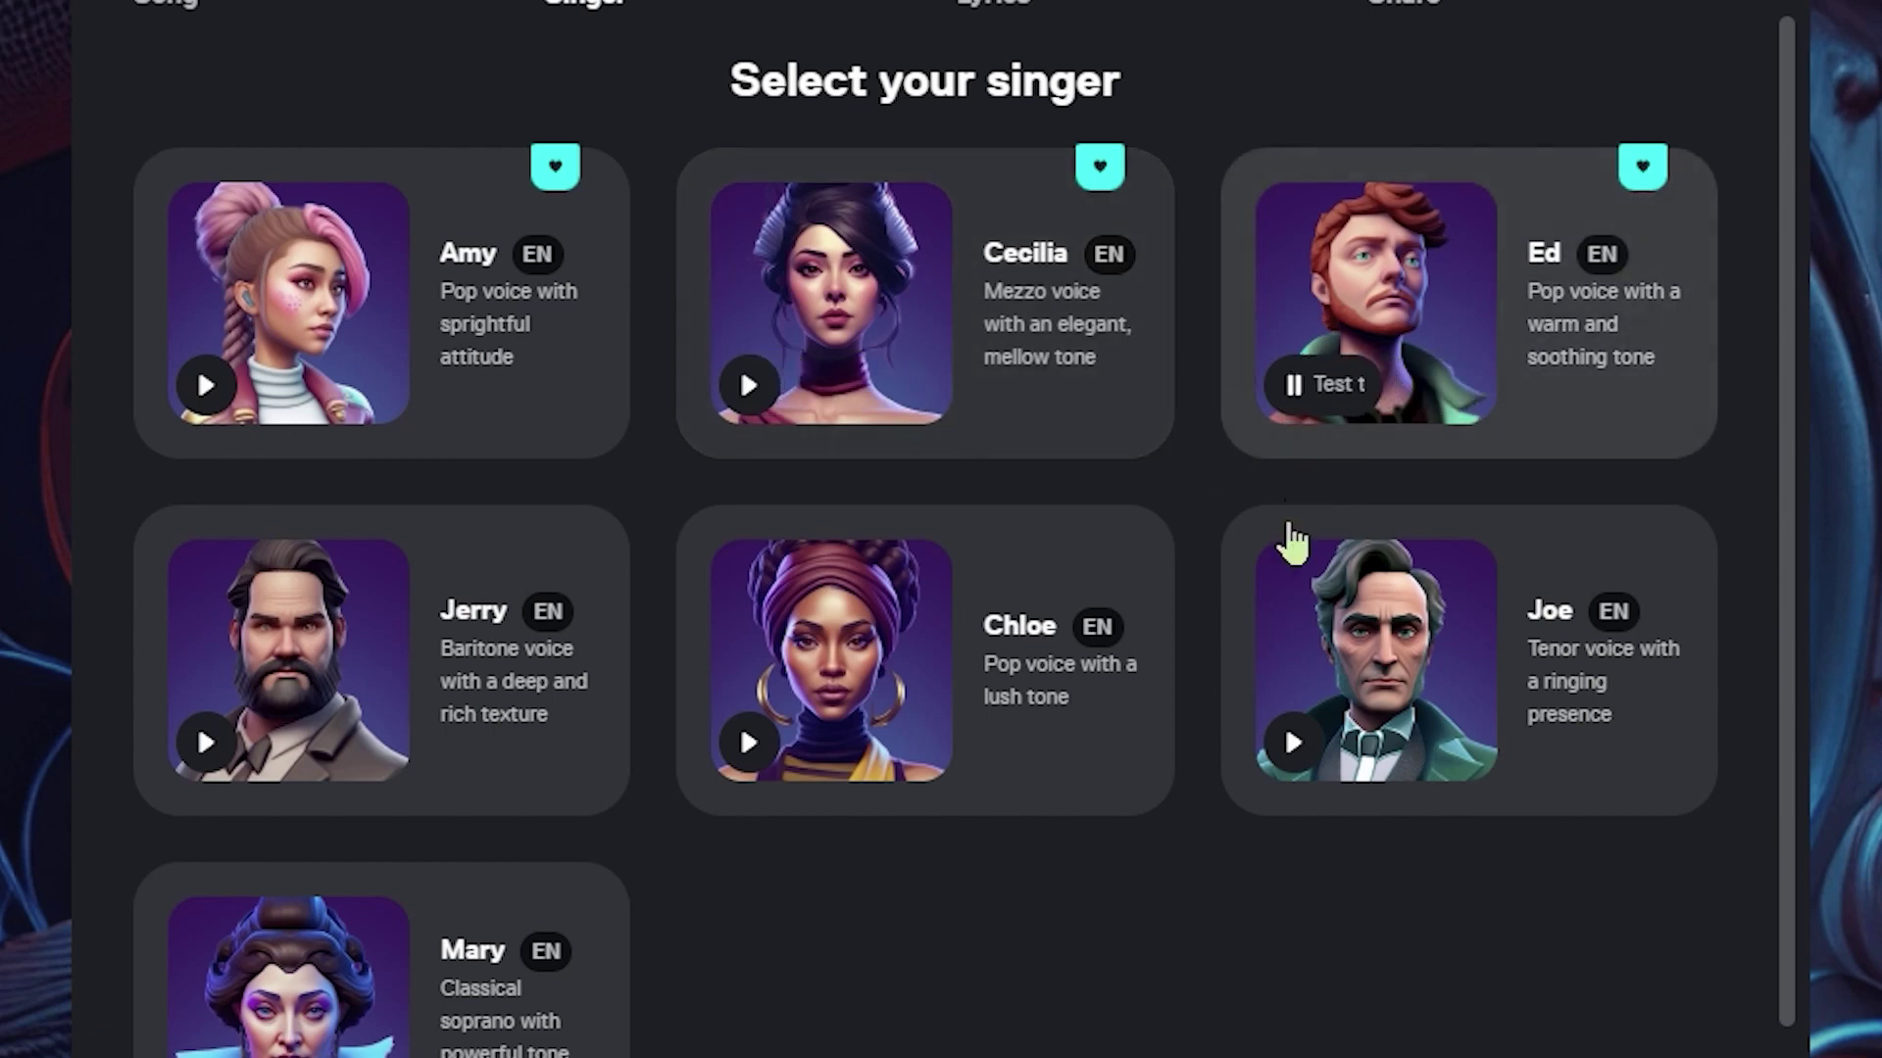
pyautogui.click(1294, 744)
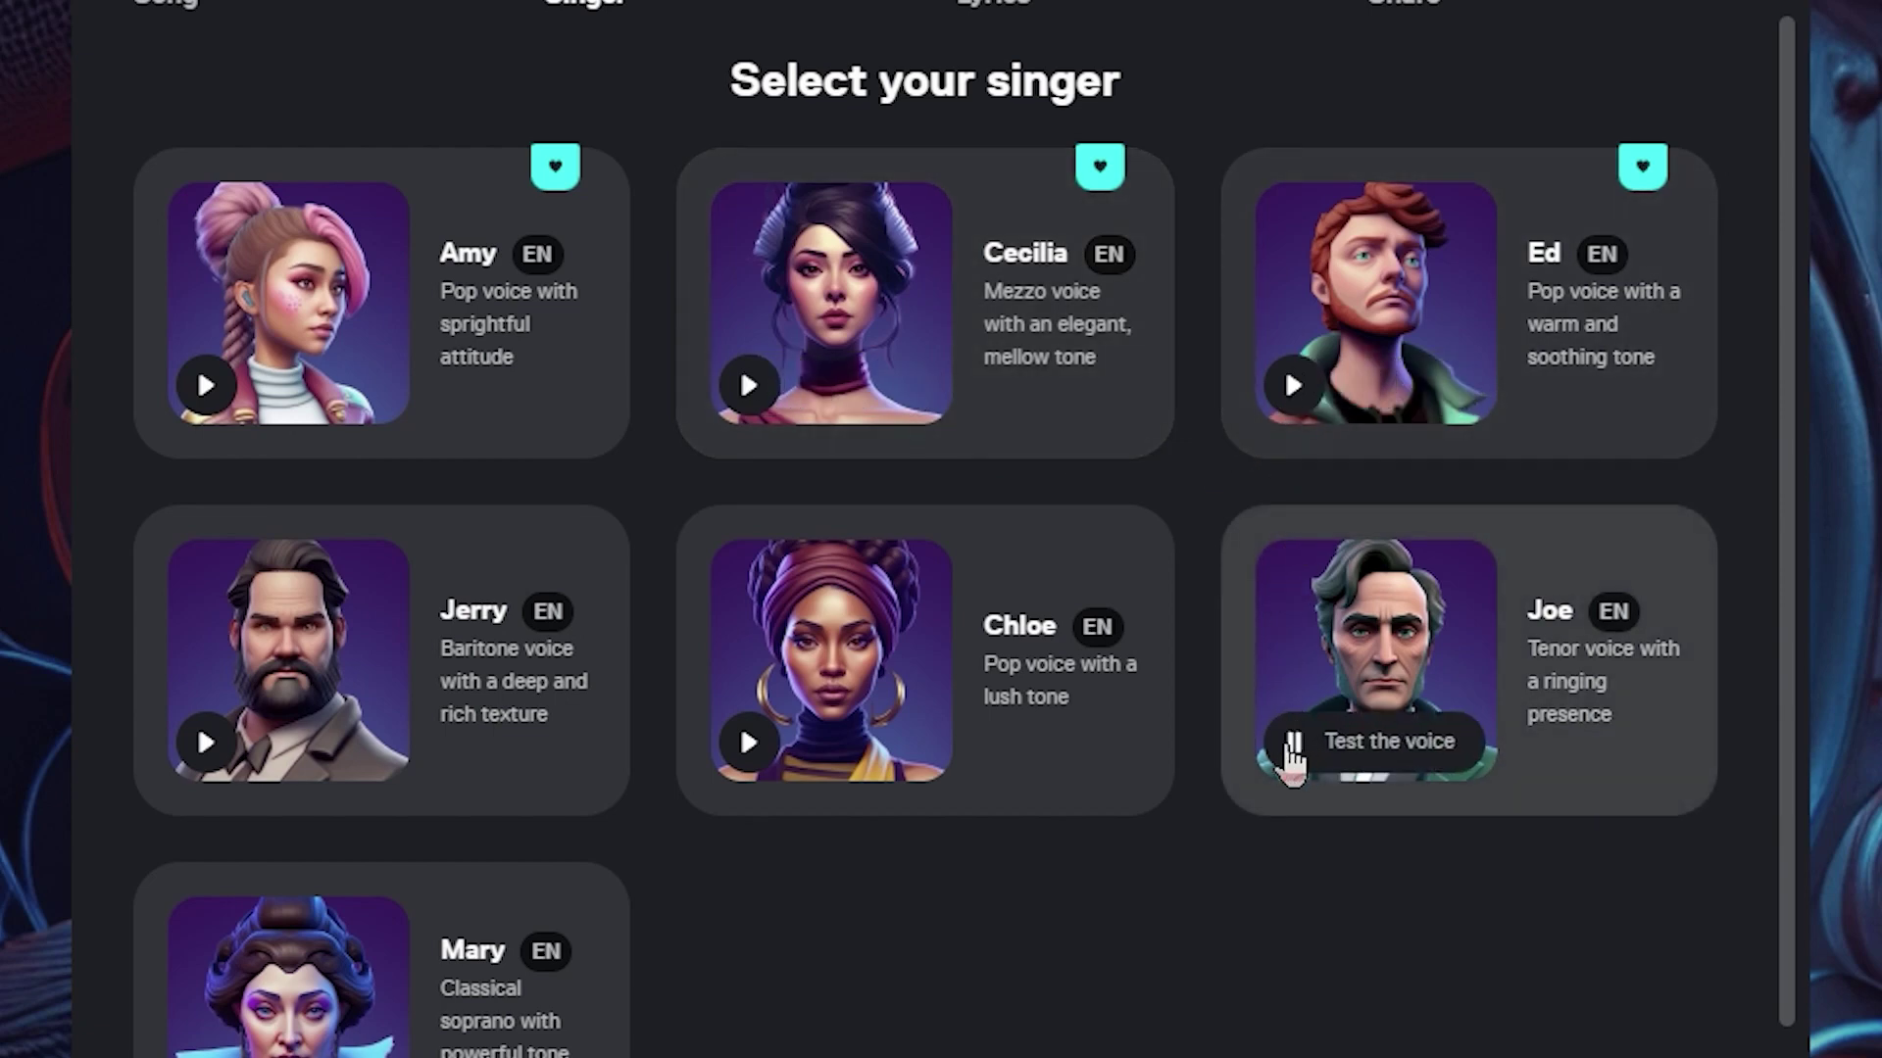
pyautogui.click(747, 743)
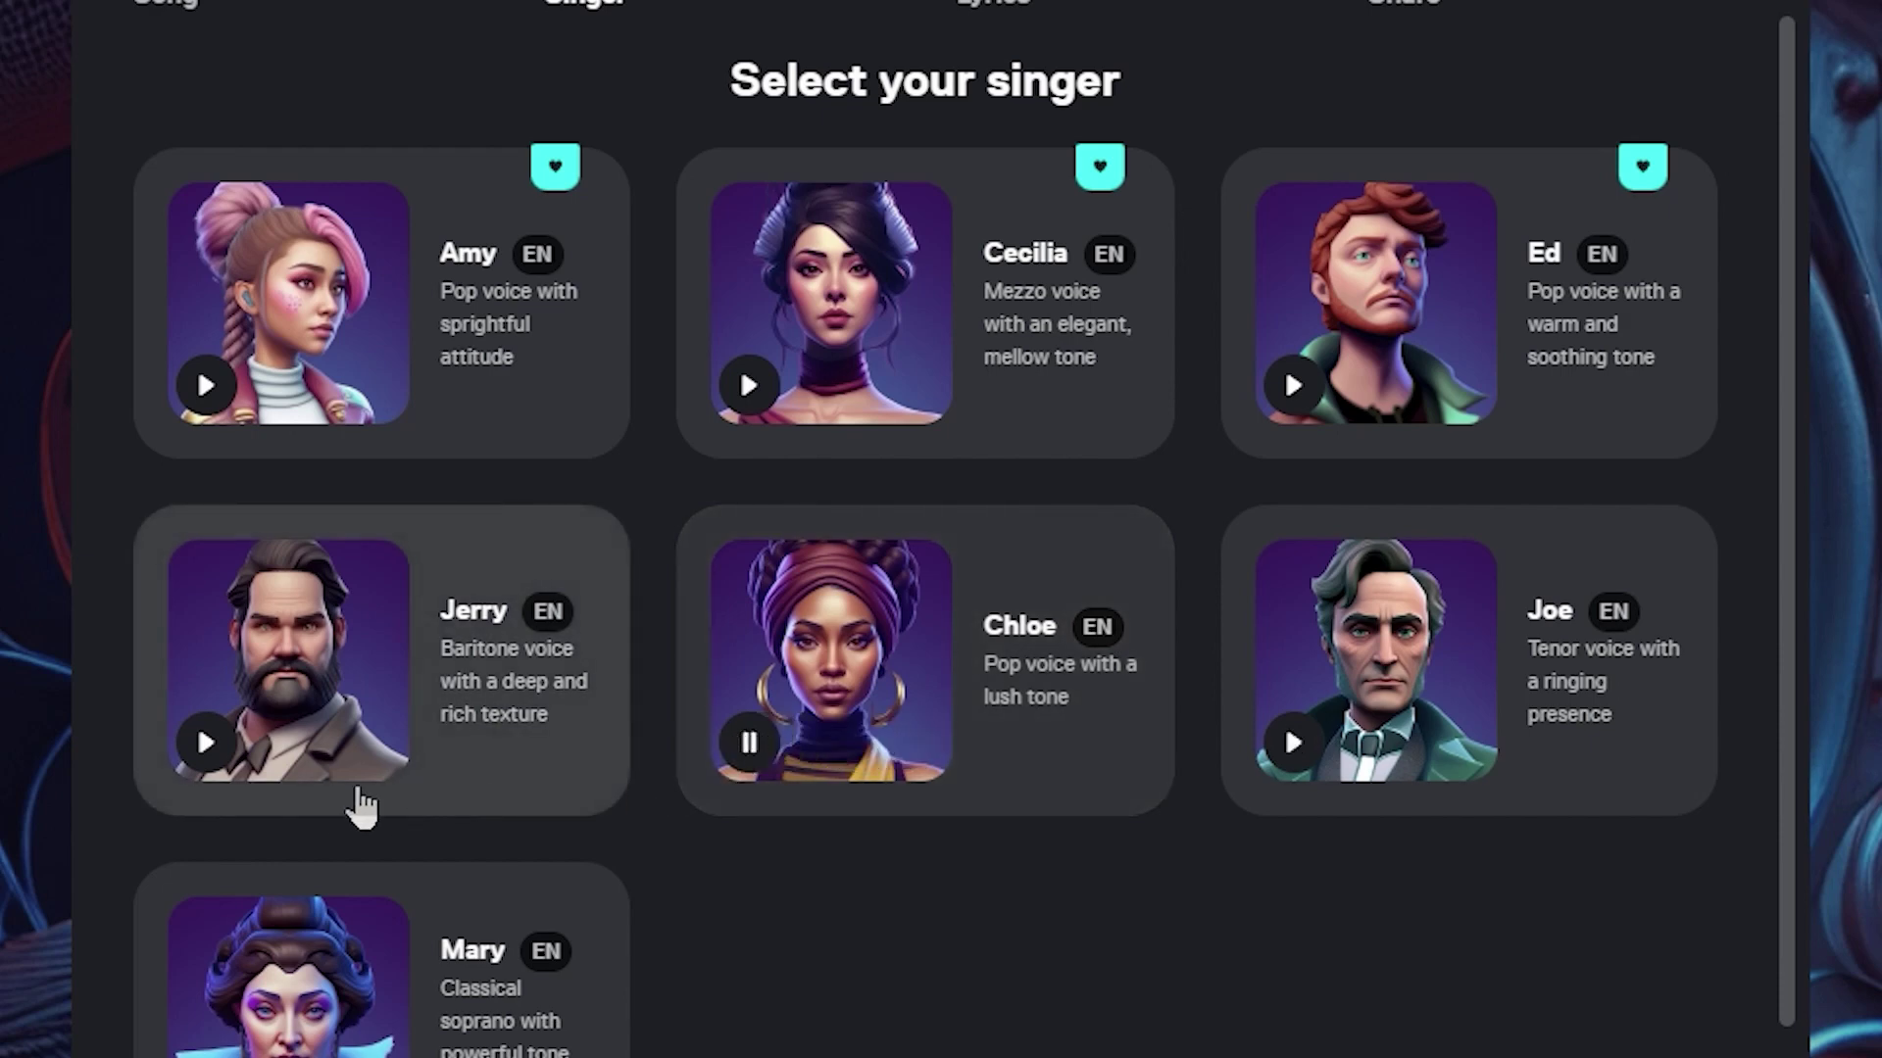
pyautogui.click(206, 742)
pyautogui.scroll(-1, 240, 1001)
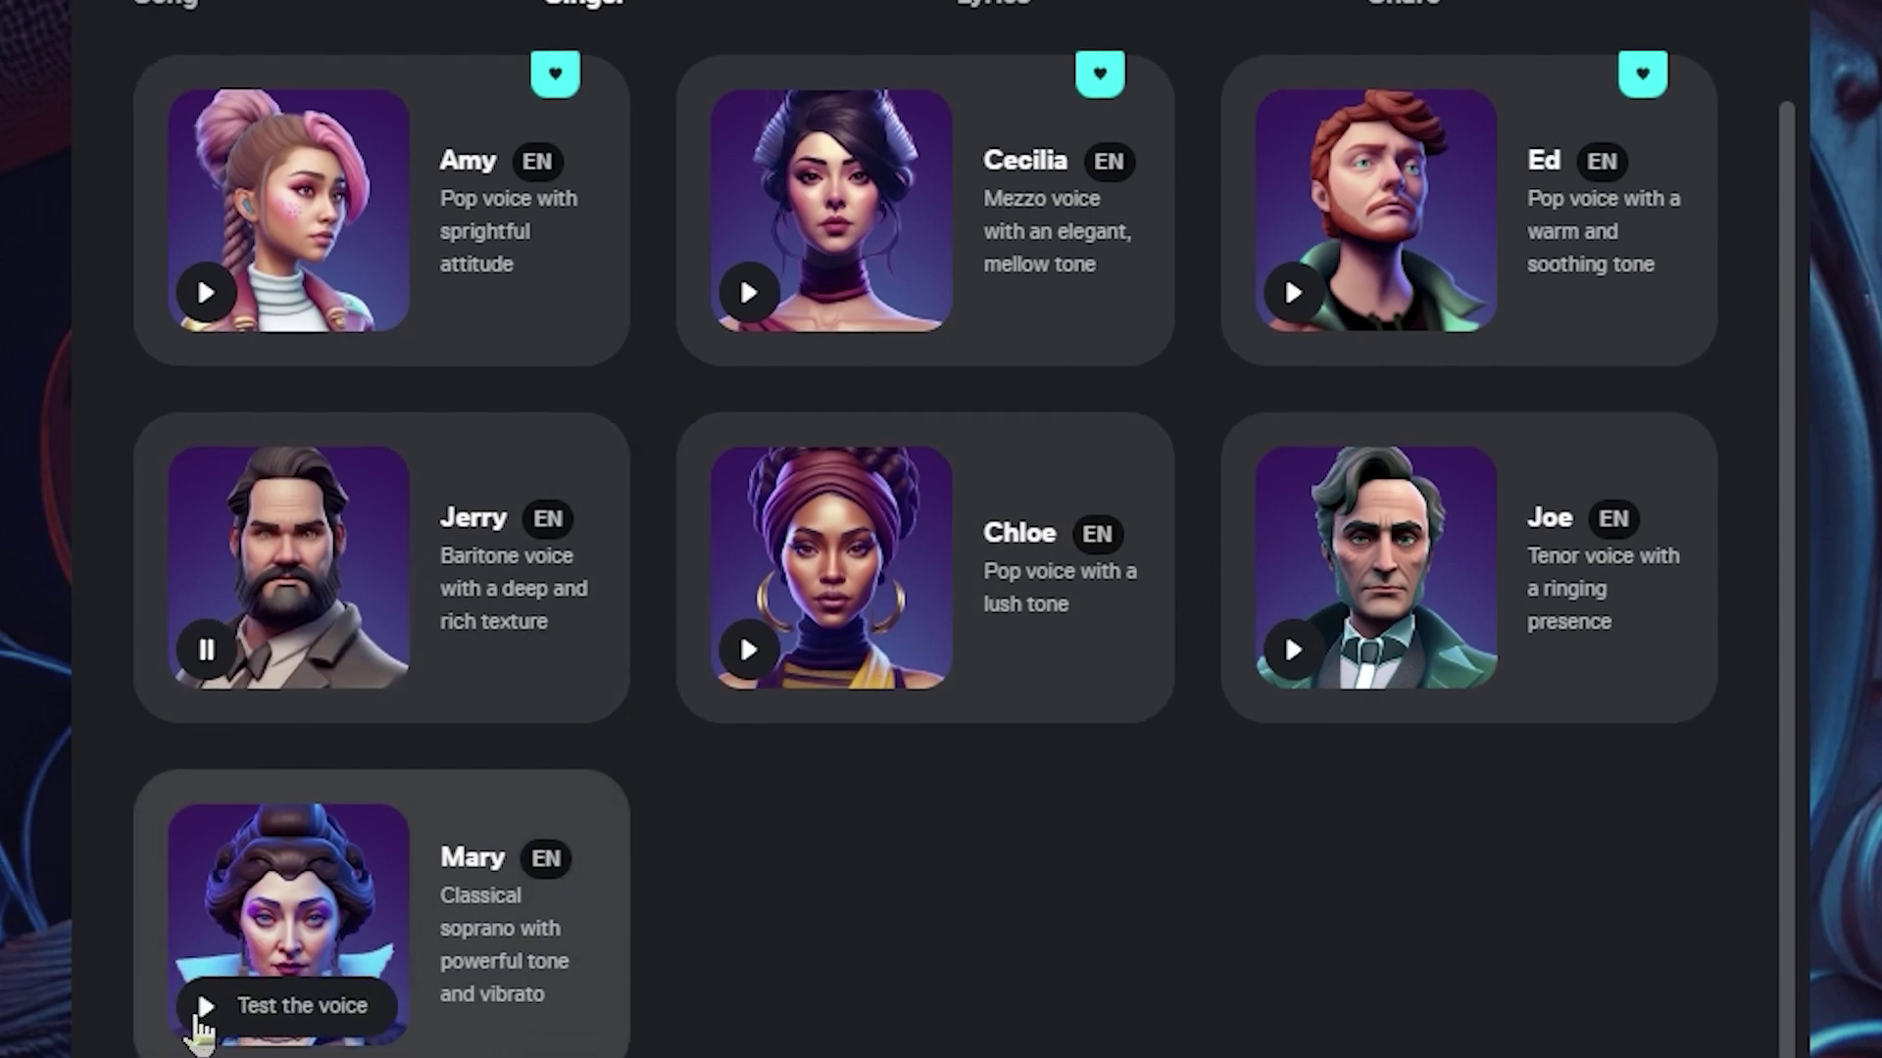
pyautogui.click(230, 1024)
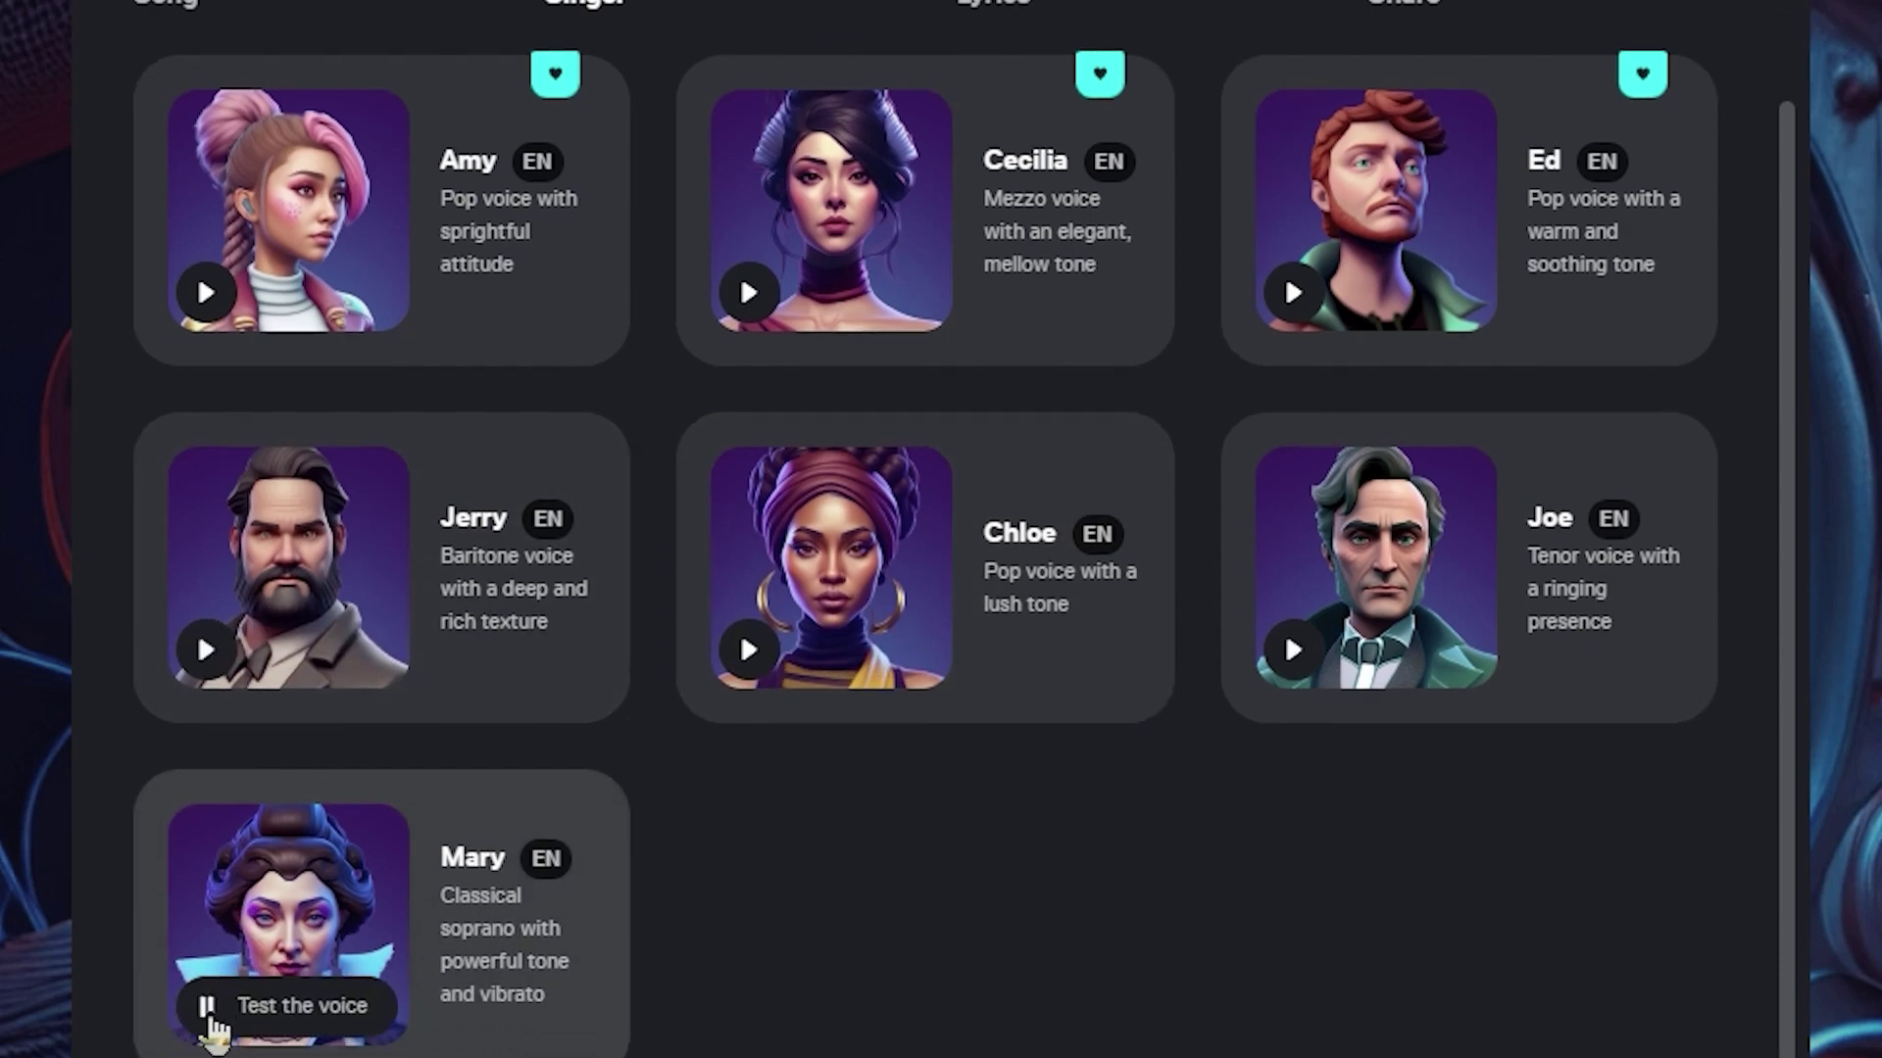
pyautogui.click(209, 1015)
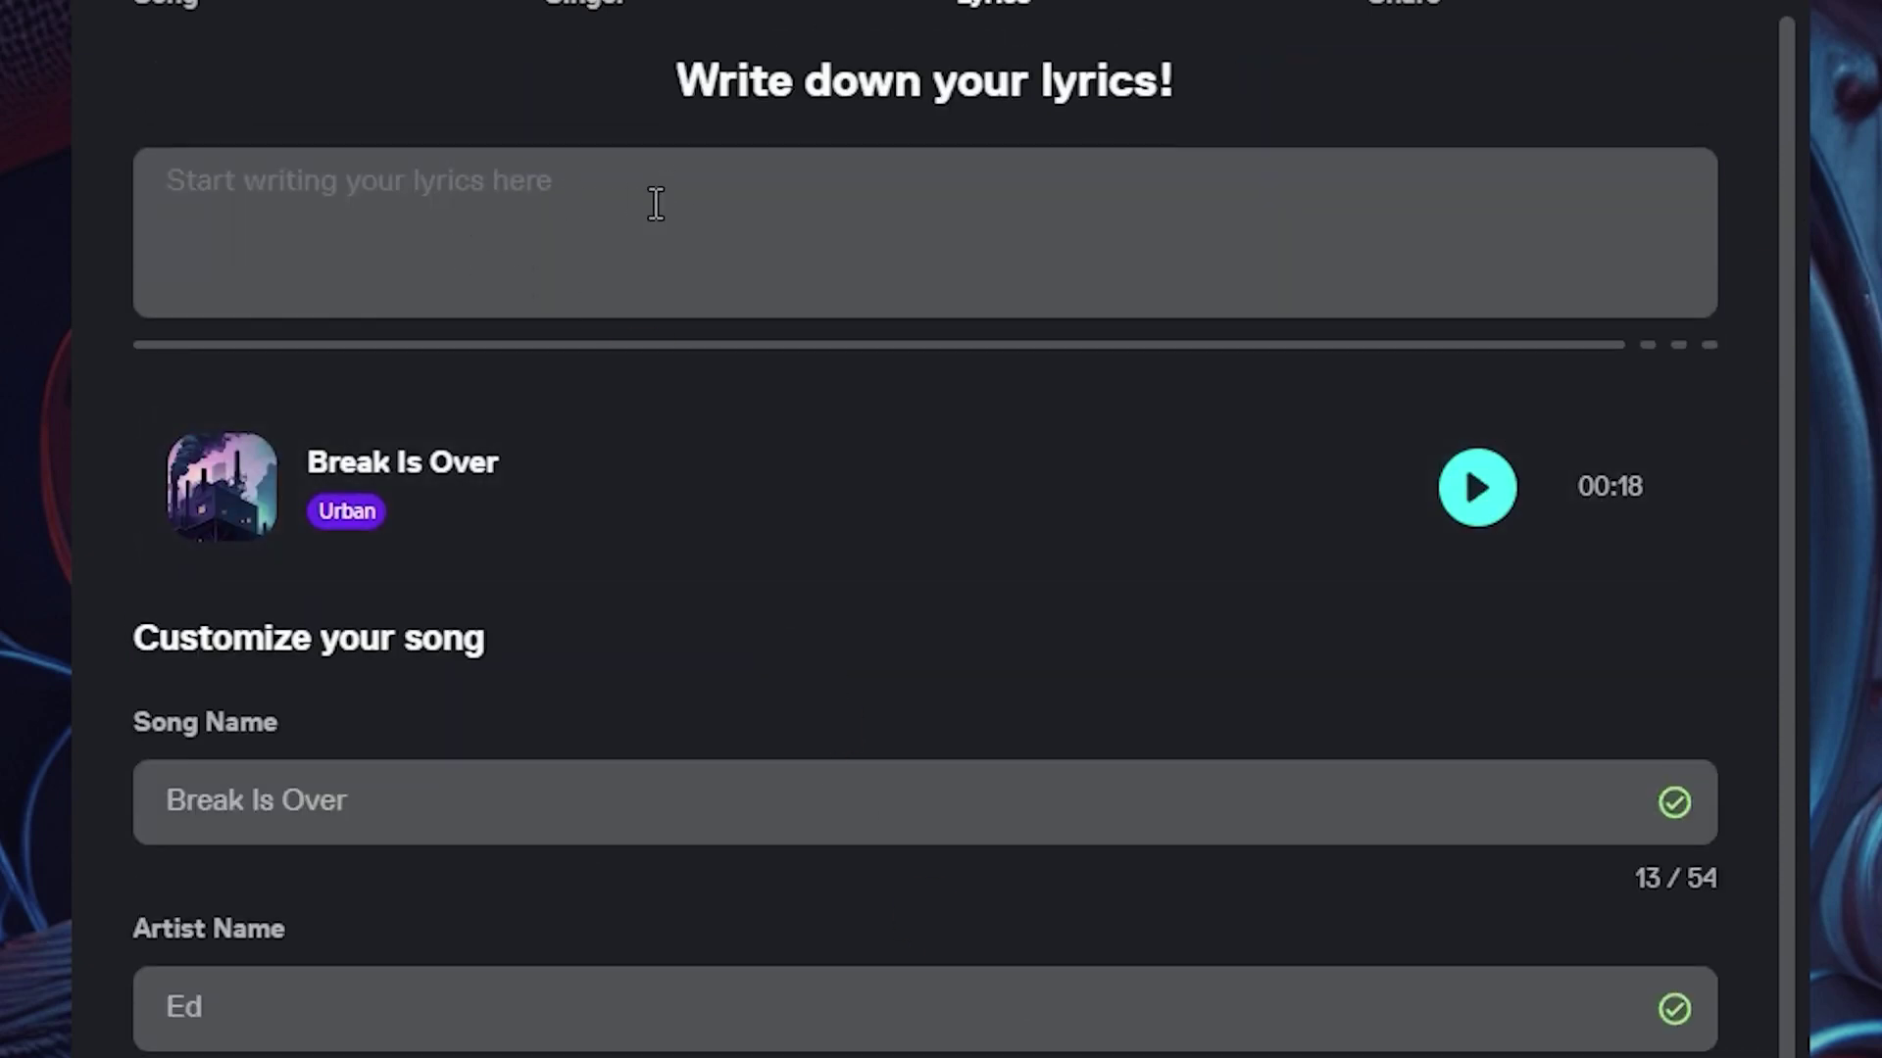
# Step: Enter lyrics beginning "Levitate, levitate, higher and higher I'm flying, I'm soaring", request the song's creation and proceed to log in or sign up
pyautogui.click(451, 203)
pyautogui.write("Levitate, levitate, higher and higher I'm flying, I'm soaring, on wings of desire Levitate, levitate, towards the sky I'm")
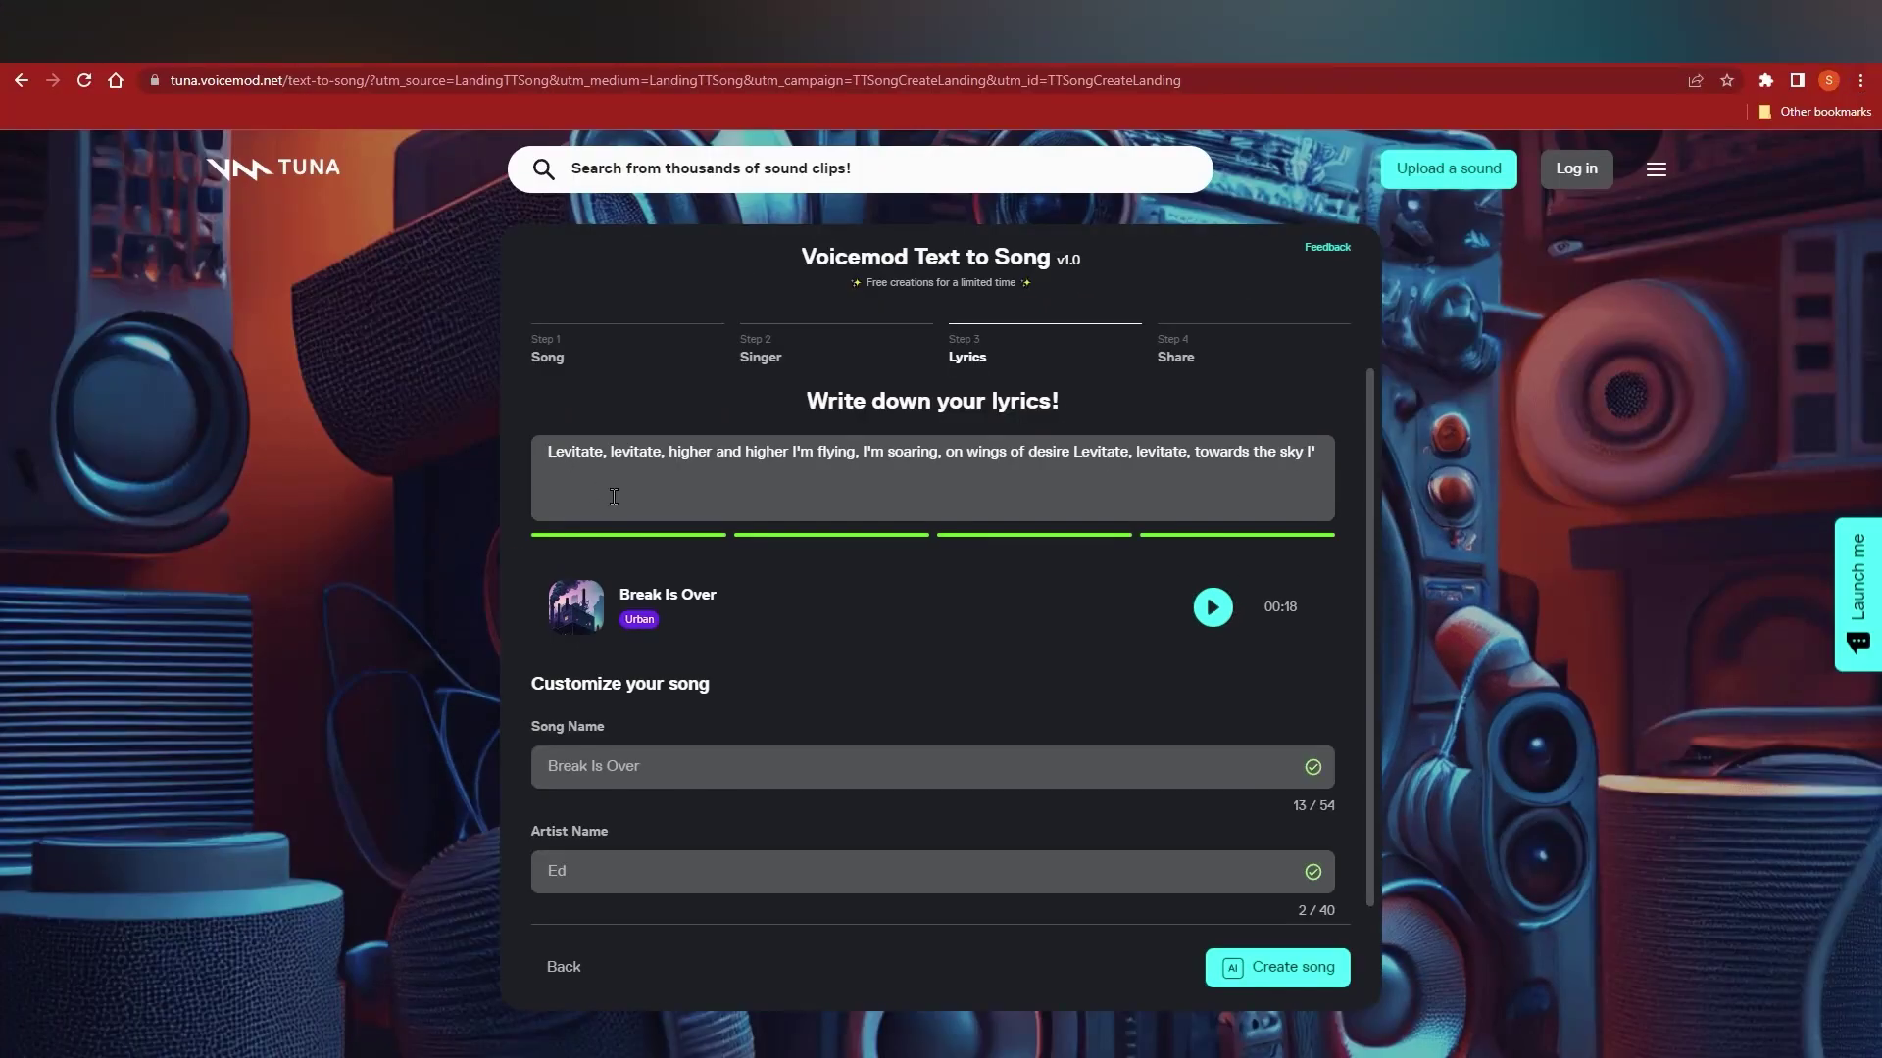
pyautogui.click(1331, 976)
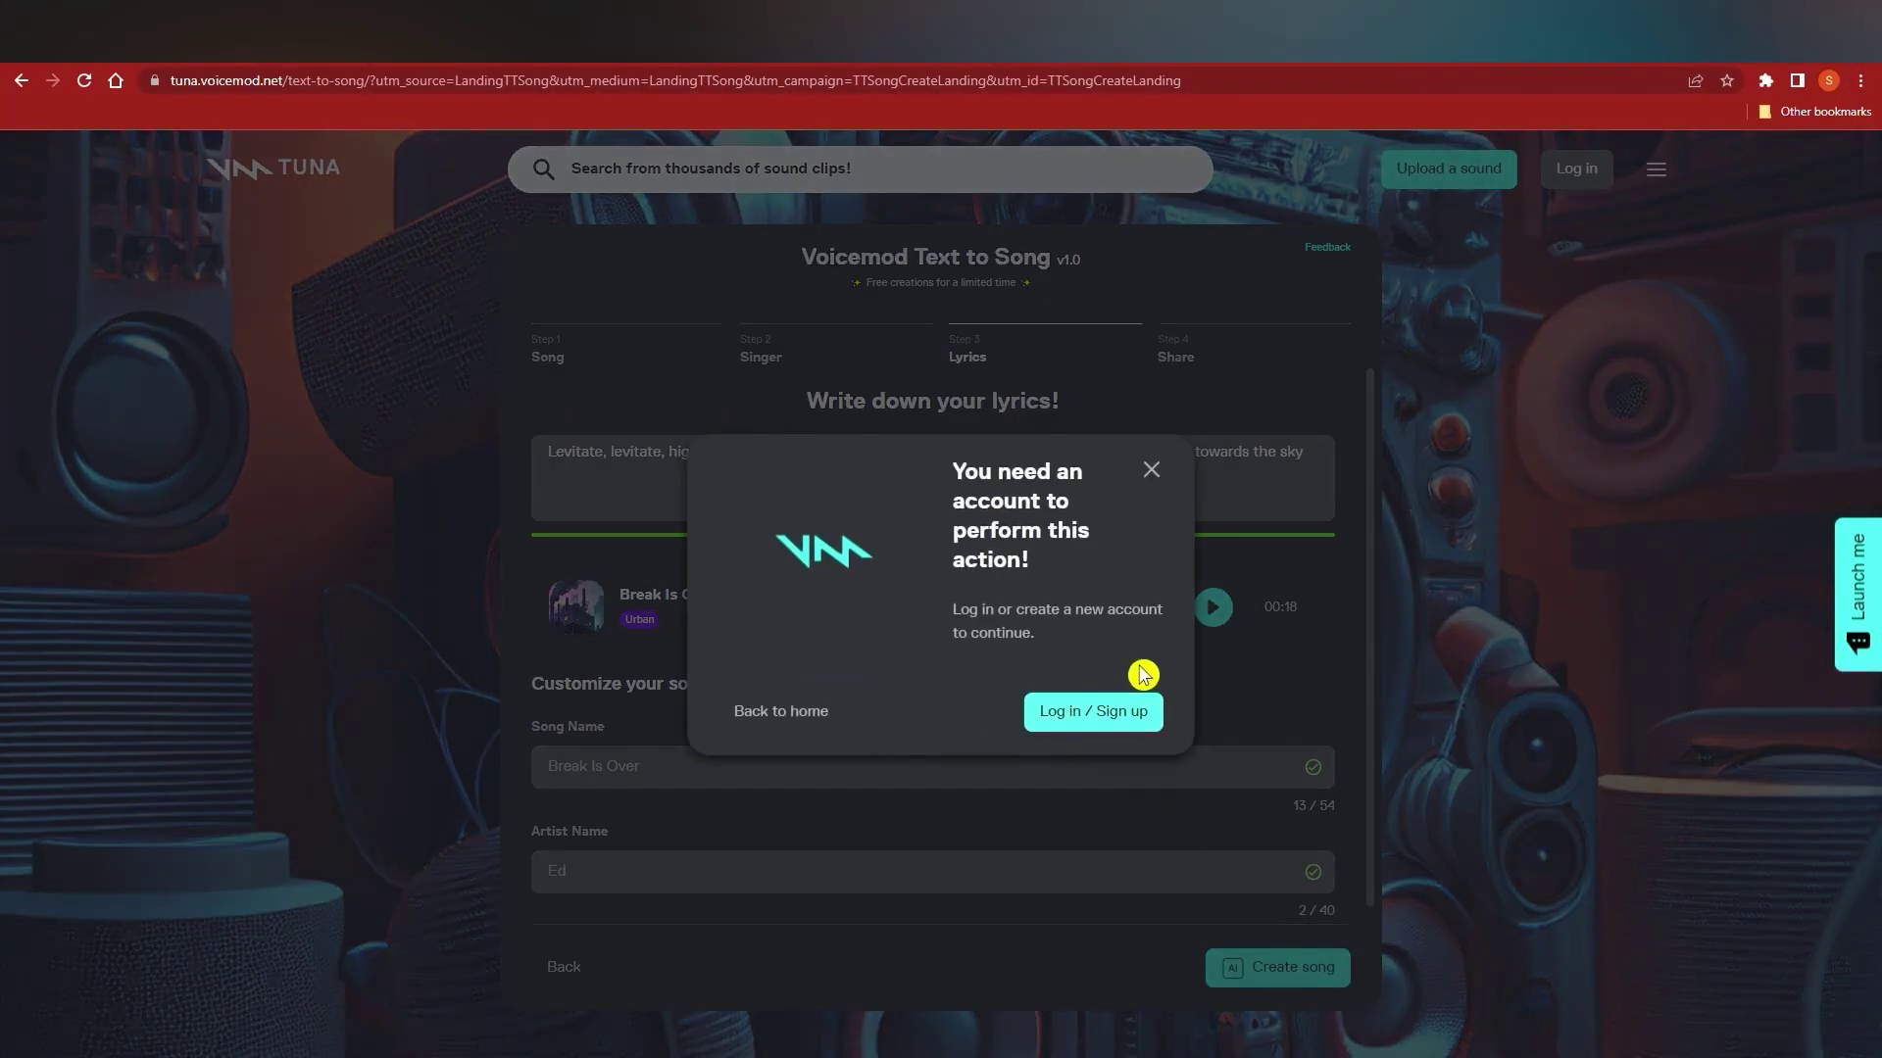
pyautogui.click(1082, 714)
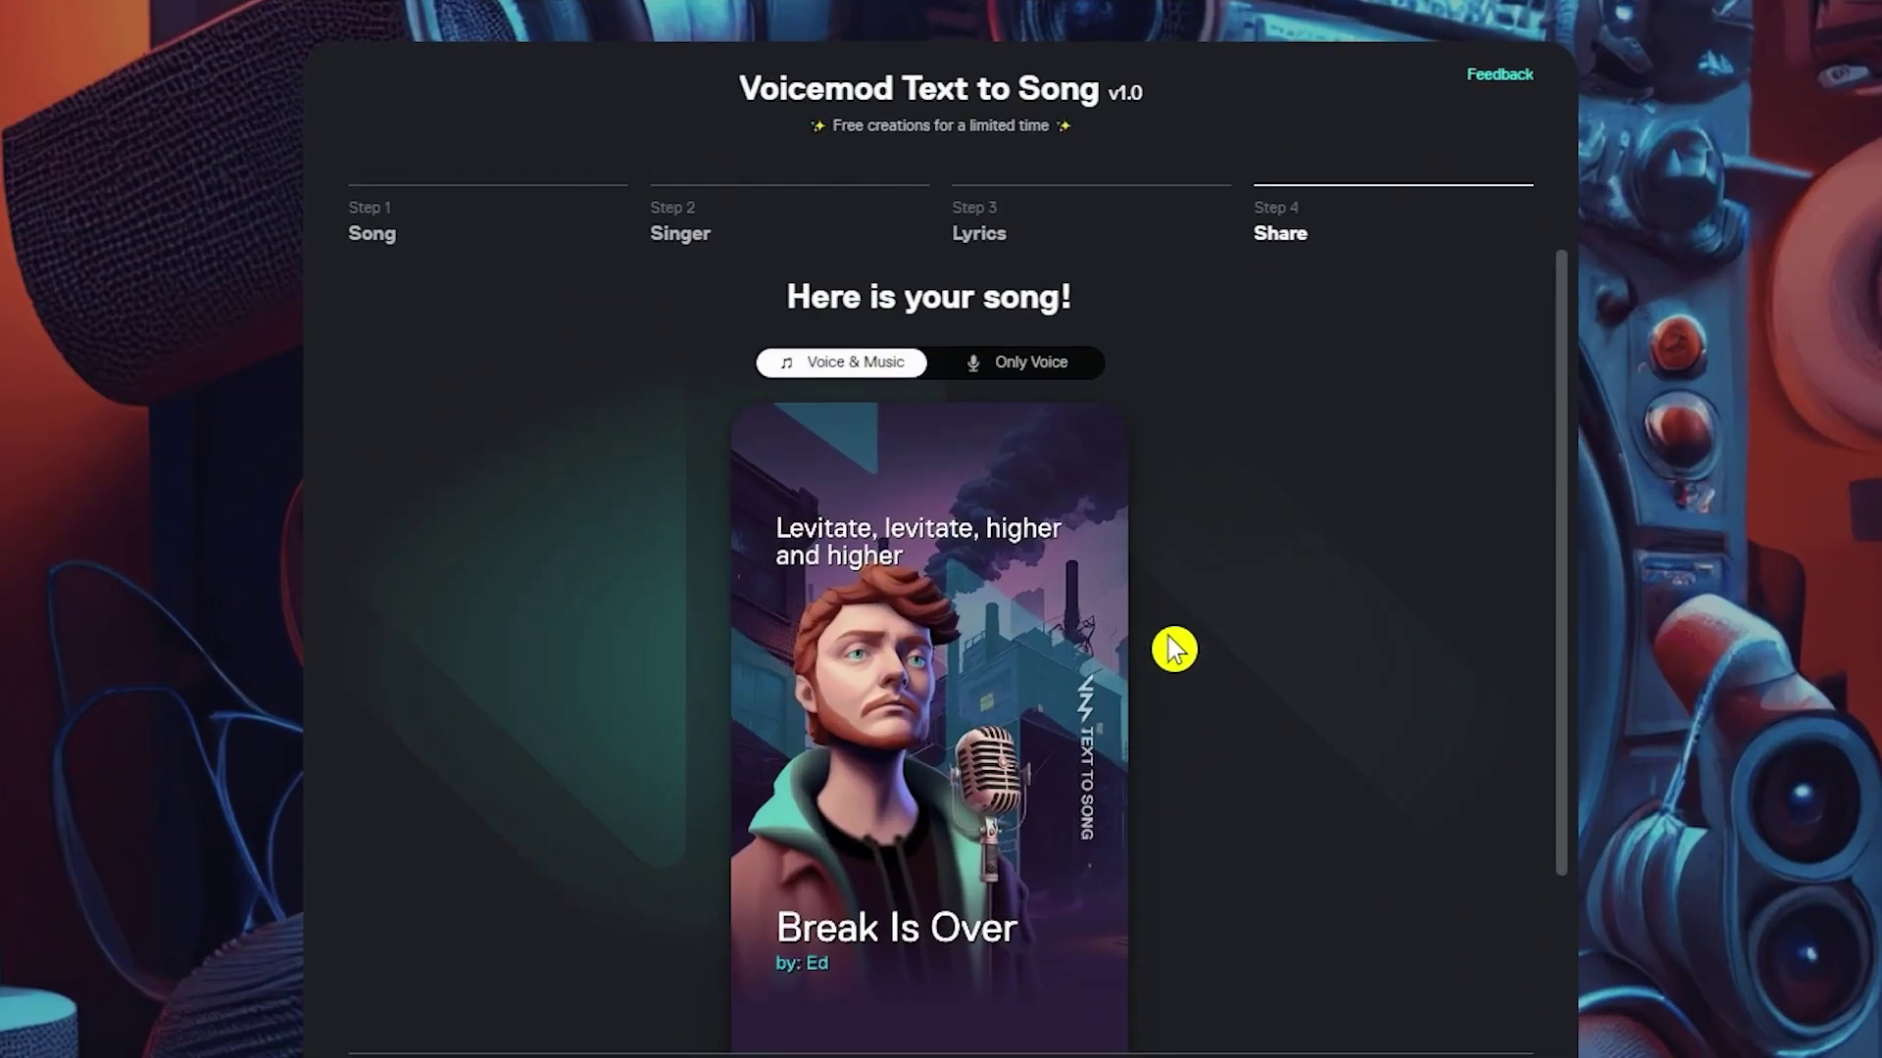
# Step: Look over the generated Break Is Over song by Ed and play it with voice and music
pyautogui.scroll(-3, 1101, 645)
pyautogui.scroll(3, 1114, 621)
pyautogui.scroll(-3, 1101, 720)
pyautogui.scroll(2, 1235, 926)
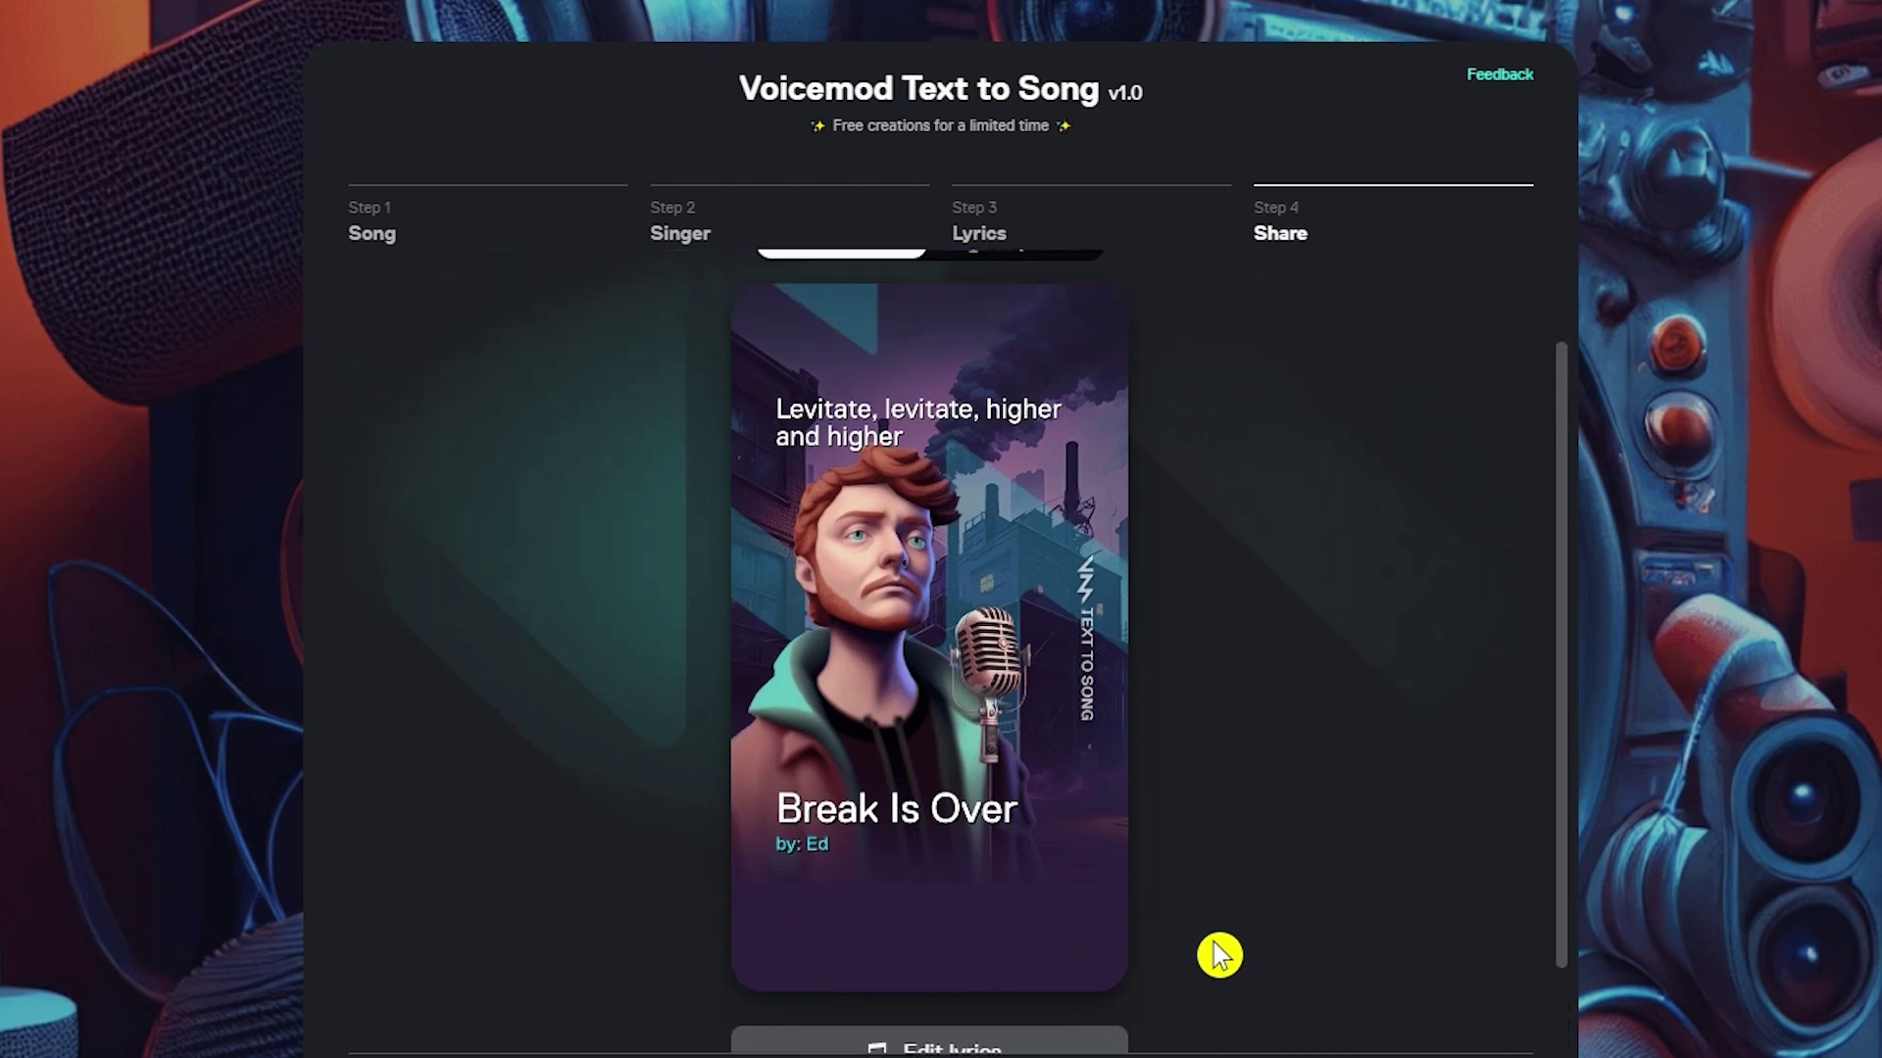
pyautogui.moveTo(932, 672)
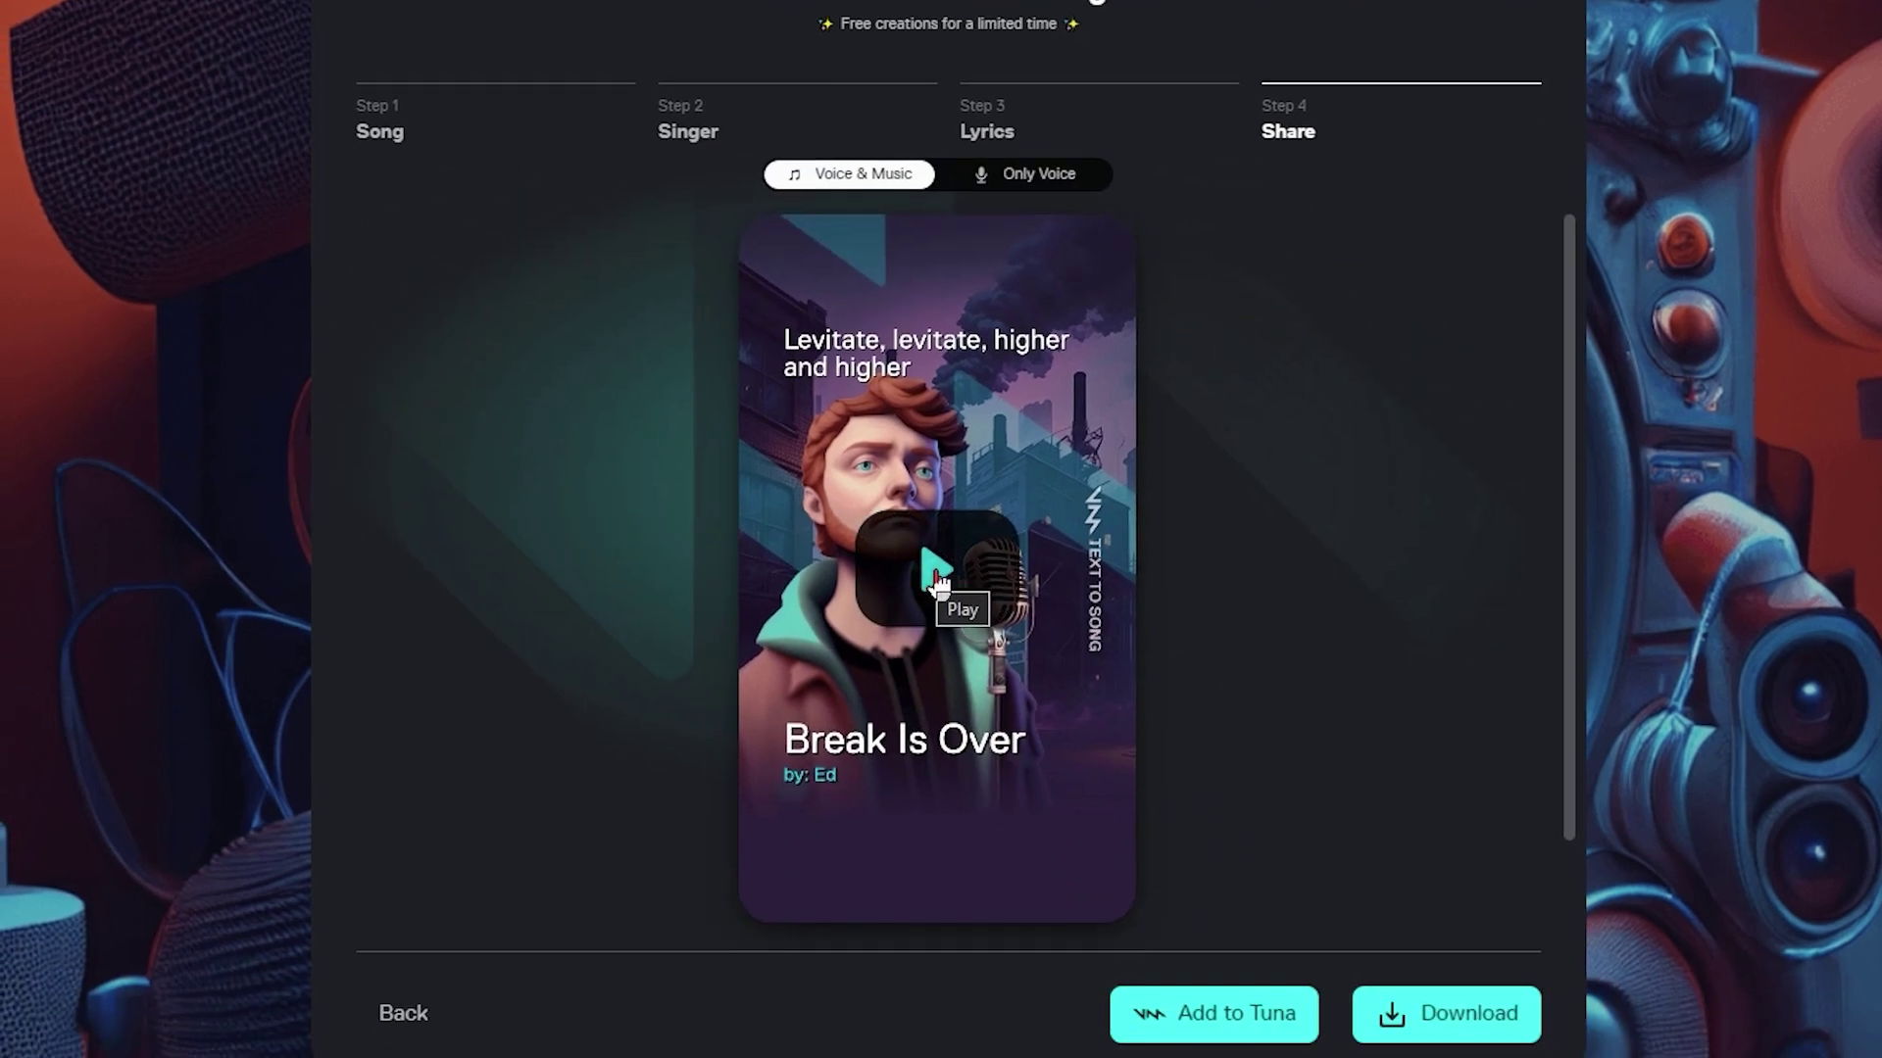
pyautogui.click(936, 573)
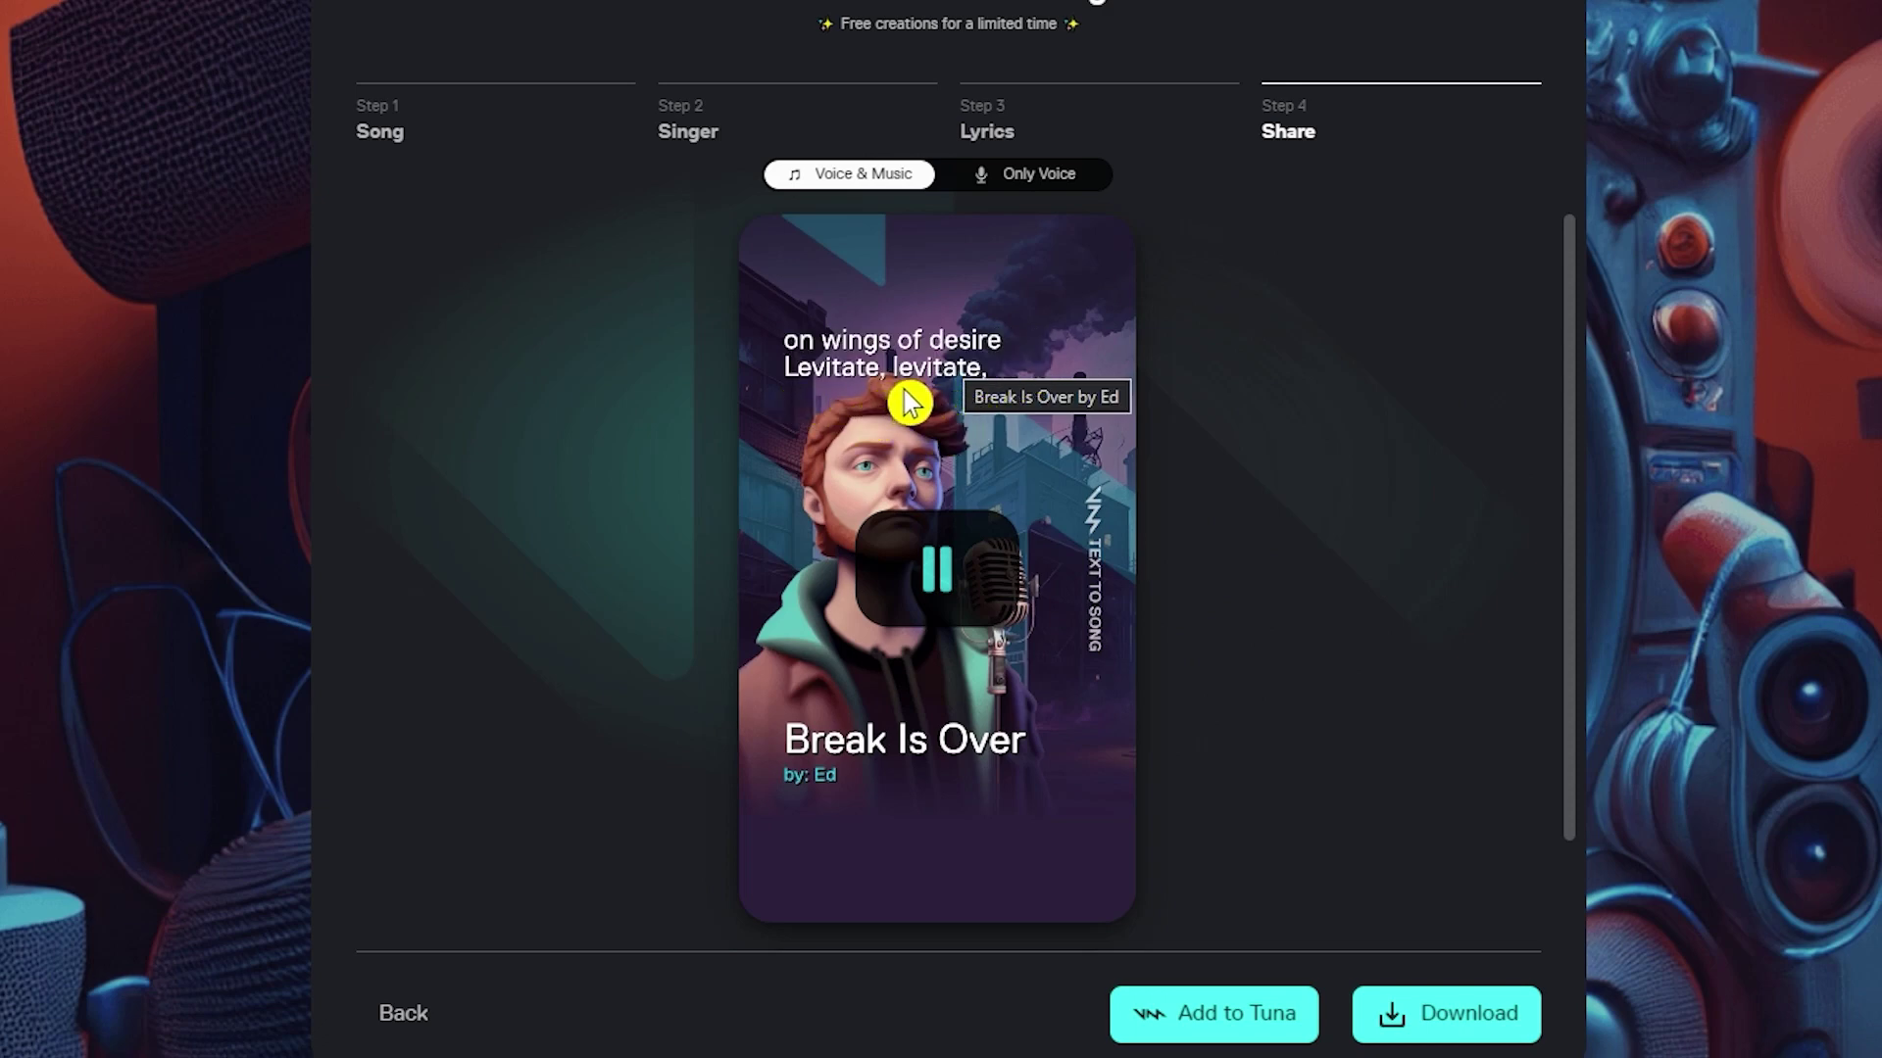
pyautogui.click(931, 576)
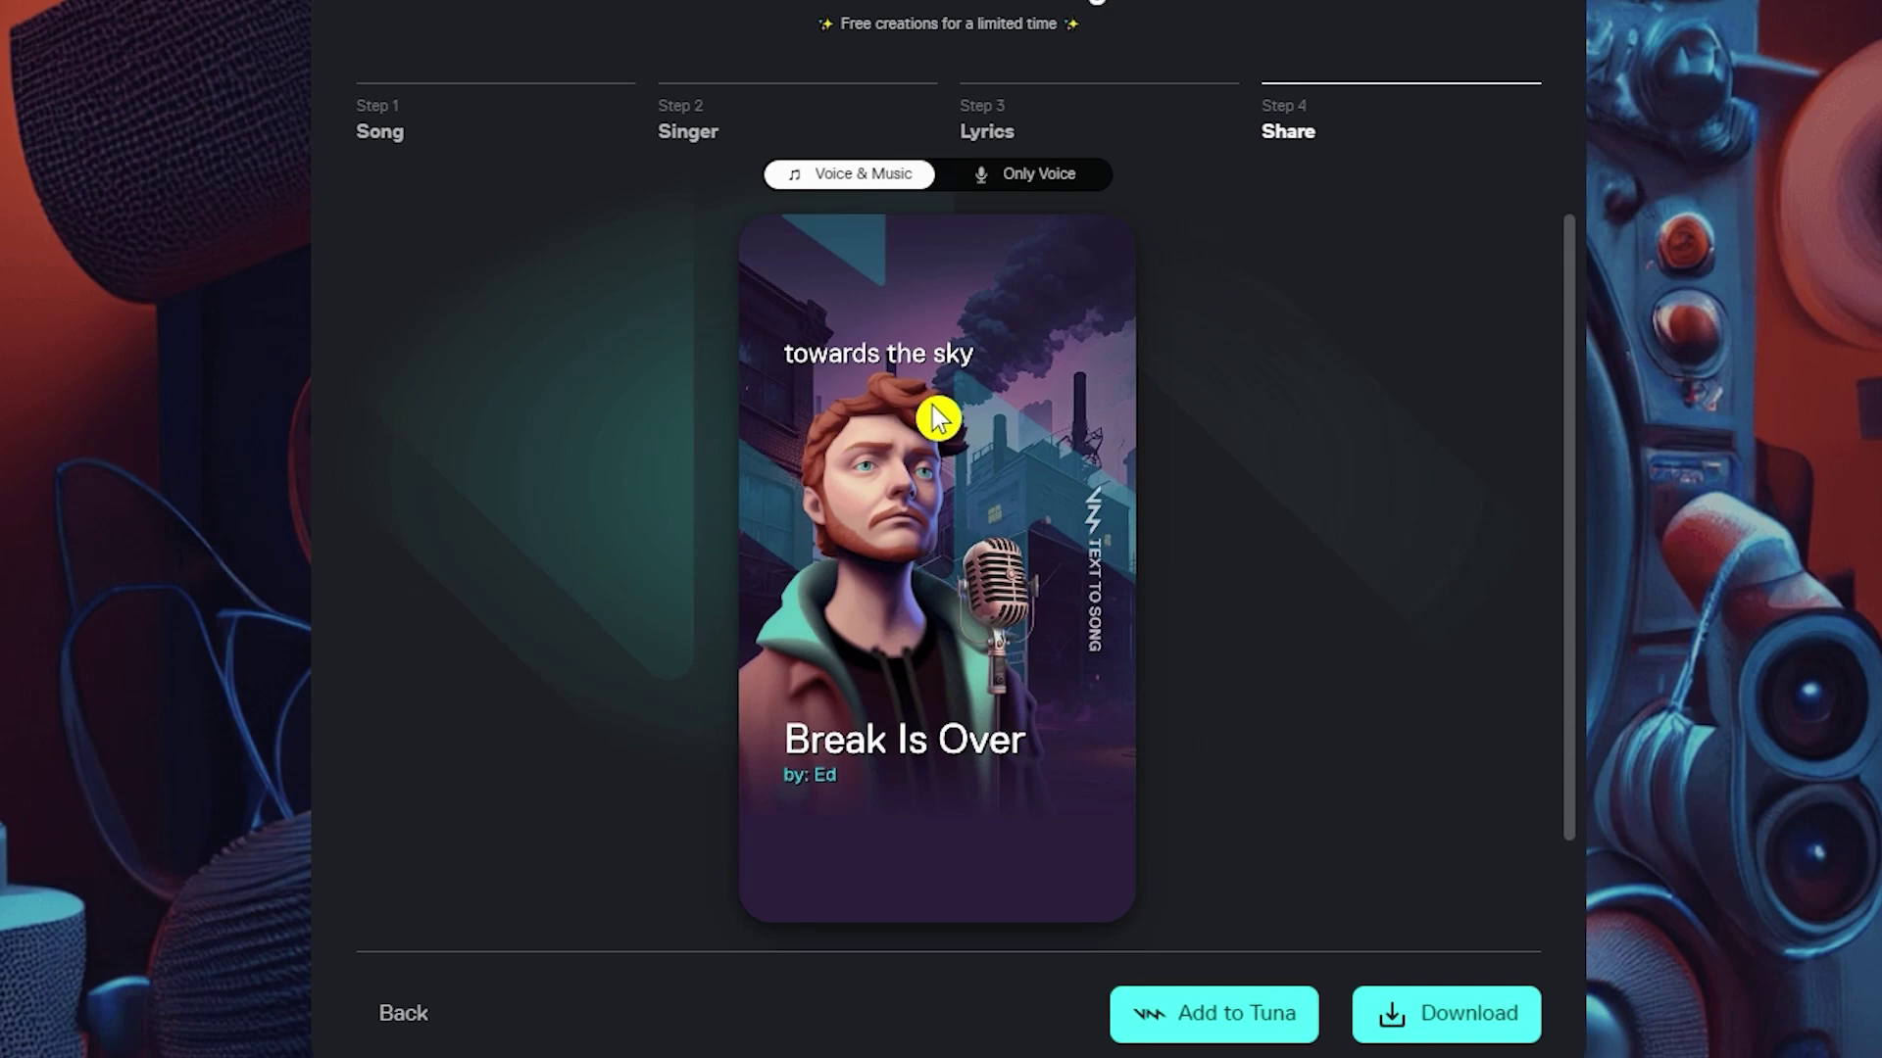
# Step: Revisit the Lyrics and Singer stages of the generated song and try to return to the Share stage
pyautogui.scroll(-2, 956, 706)
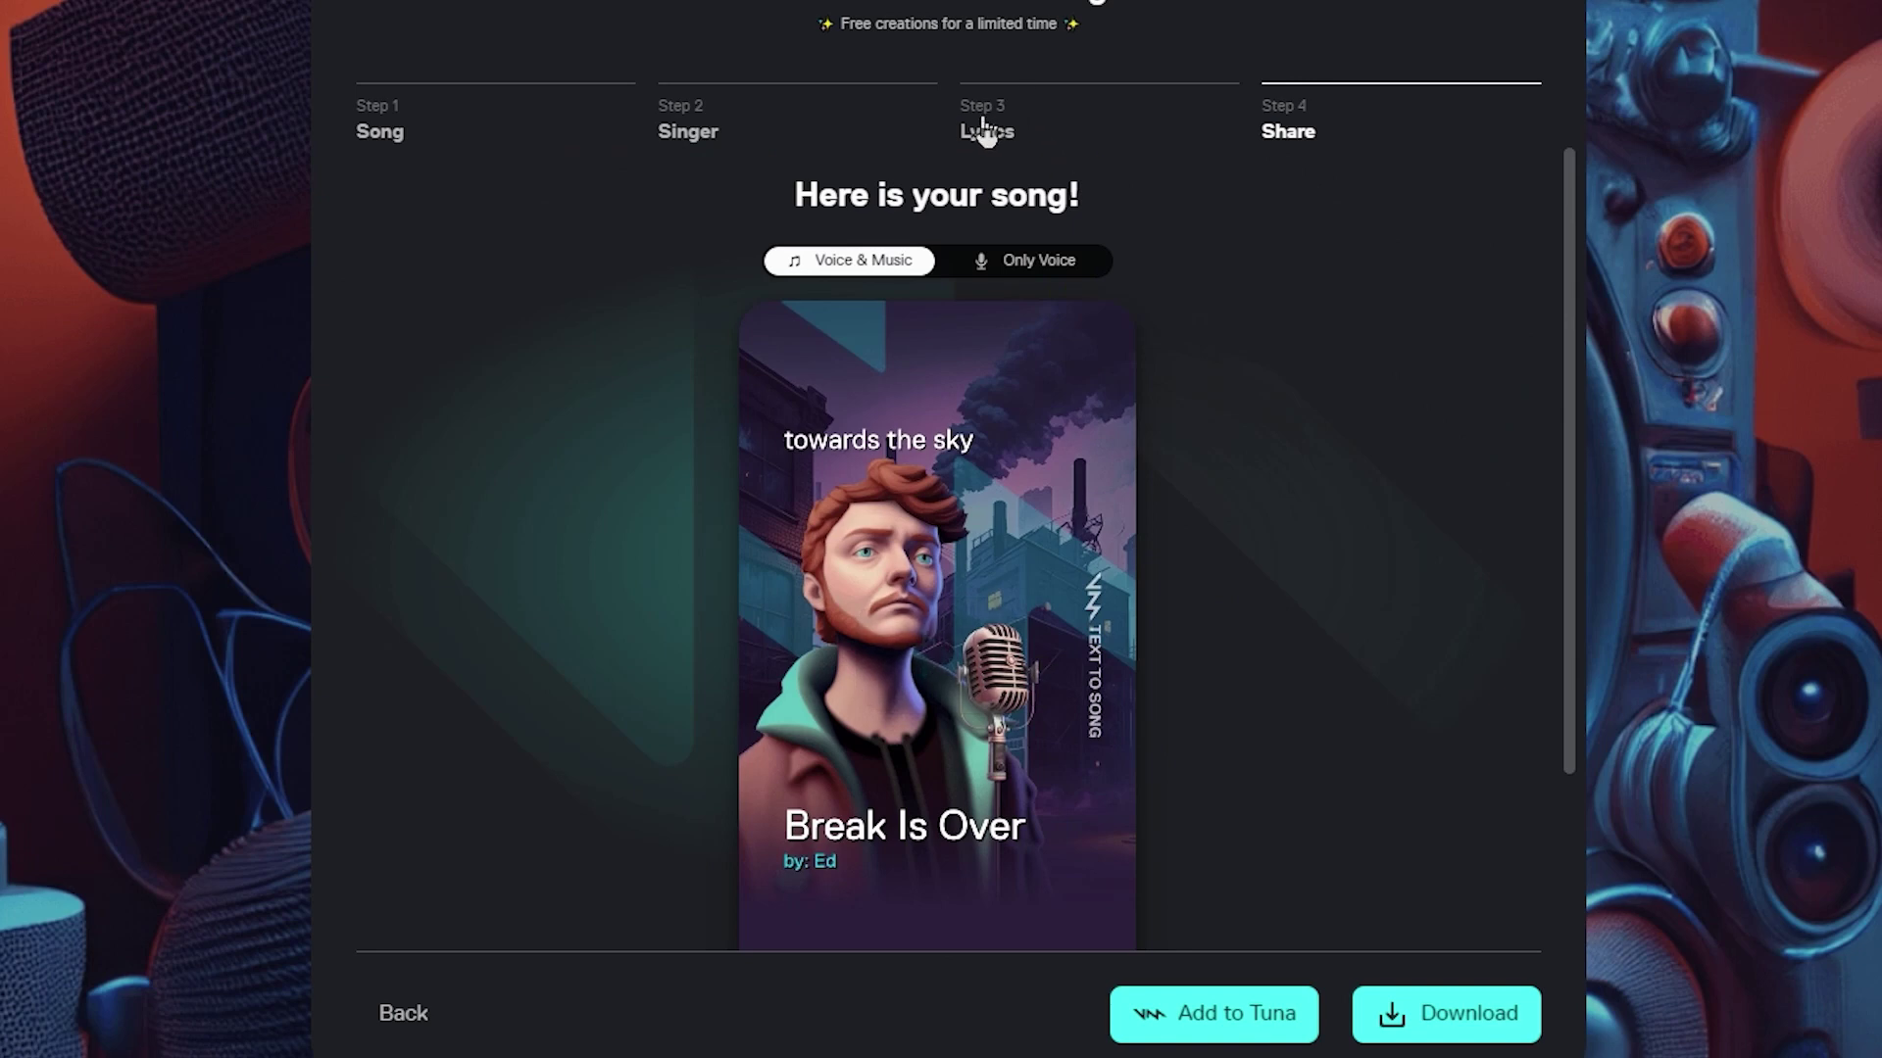
pyautogui.click(990, 116)
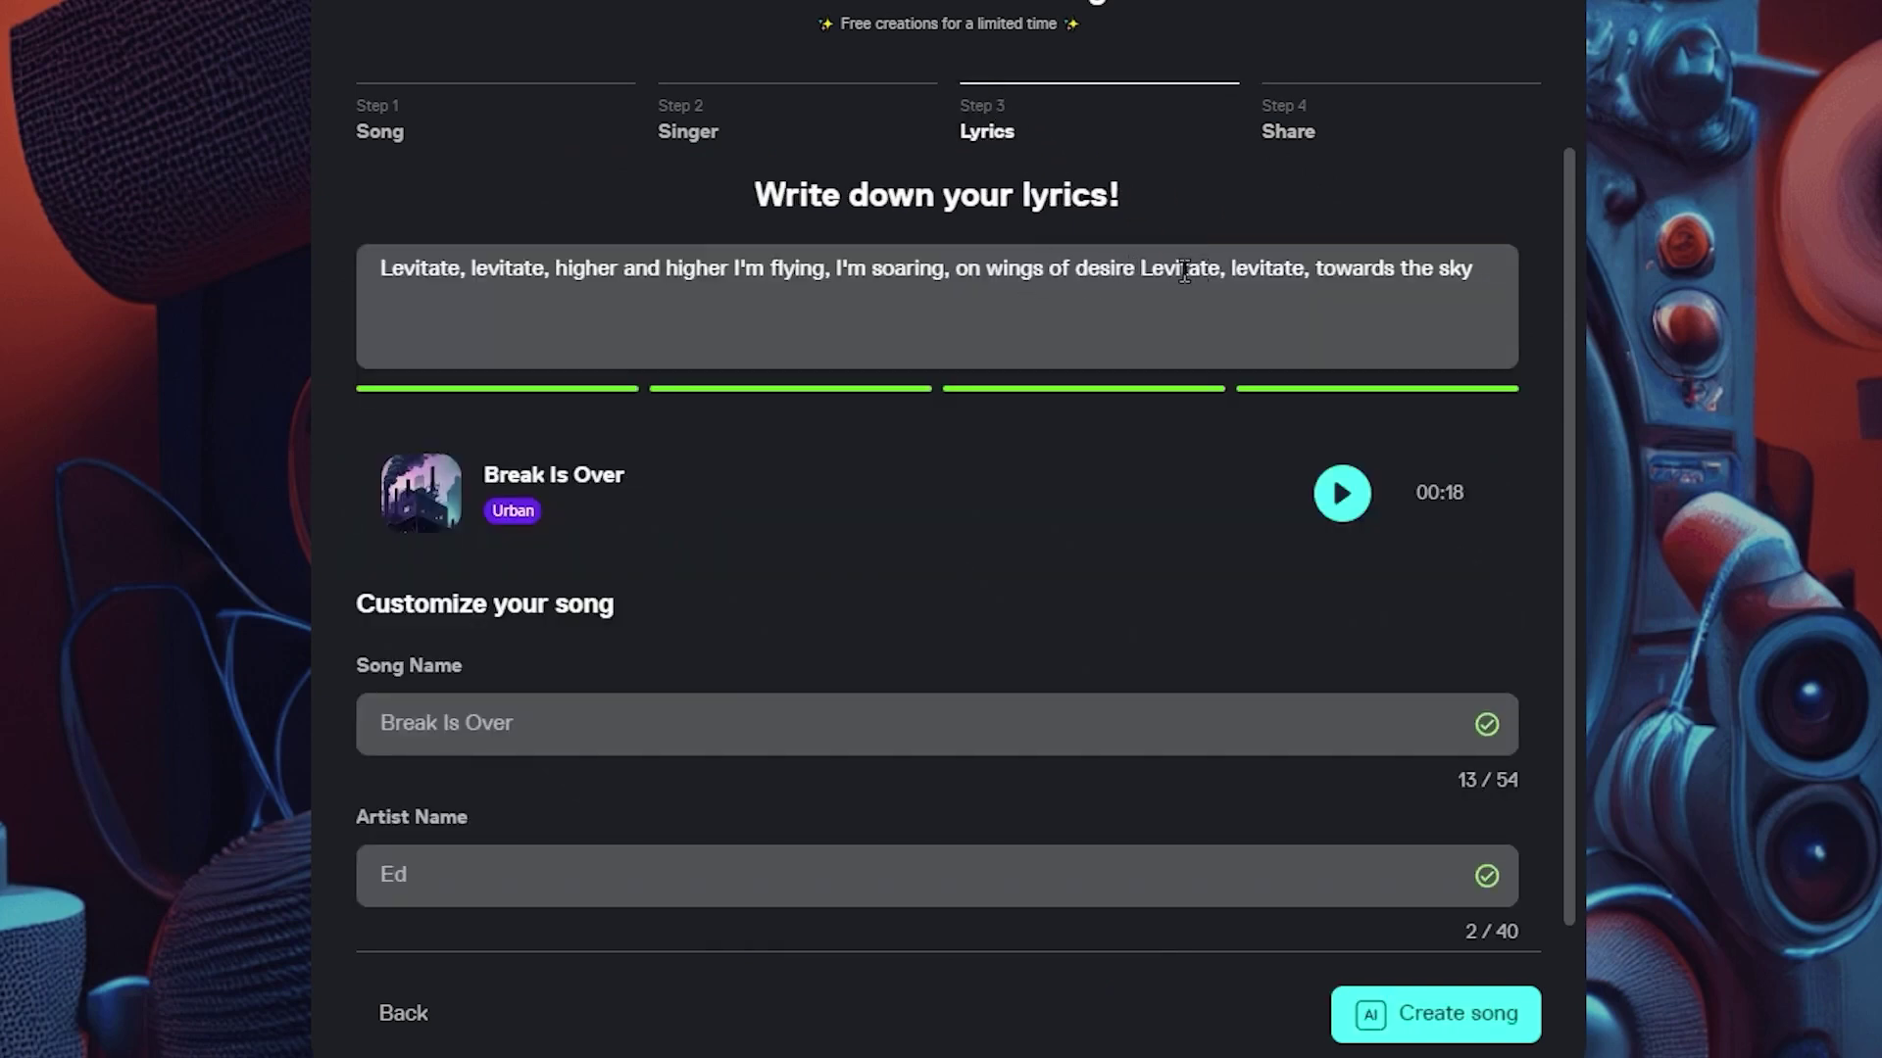
pyautogui.click(731, 94)
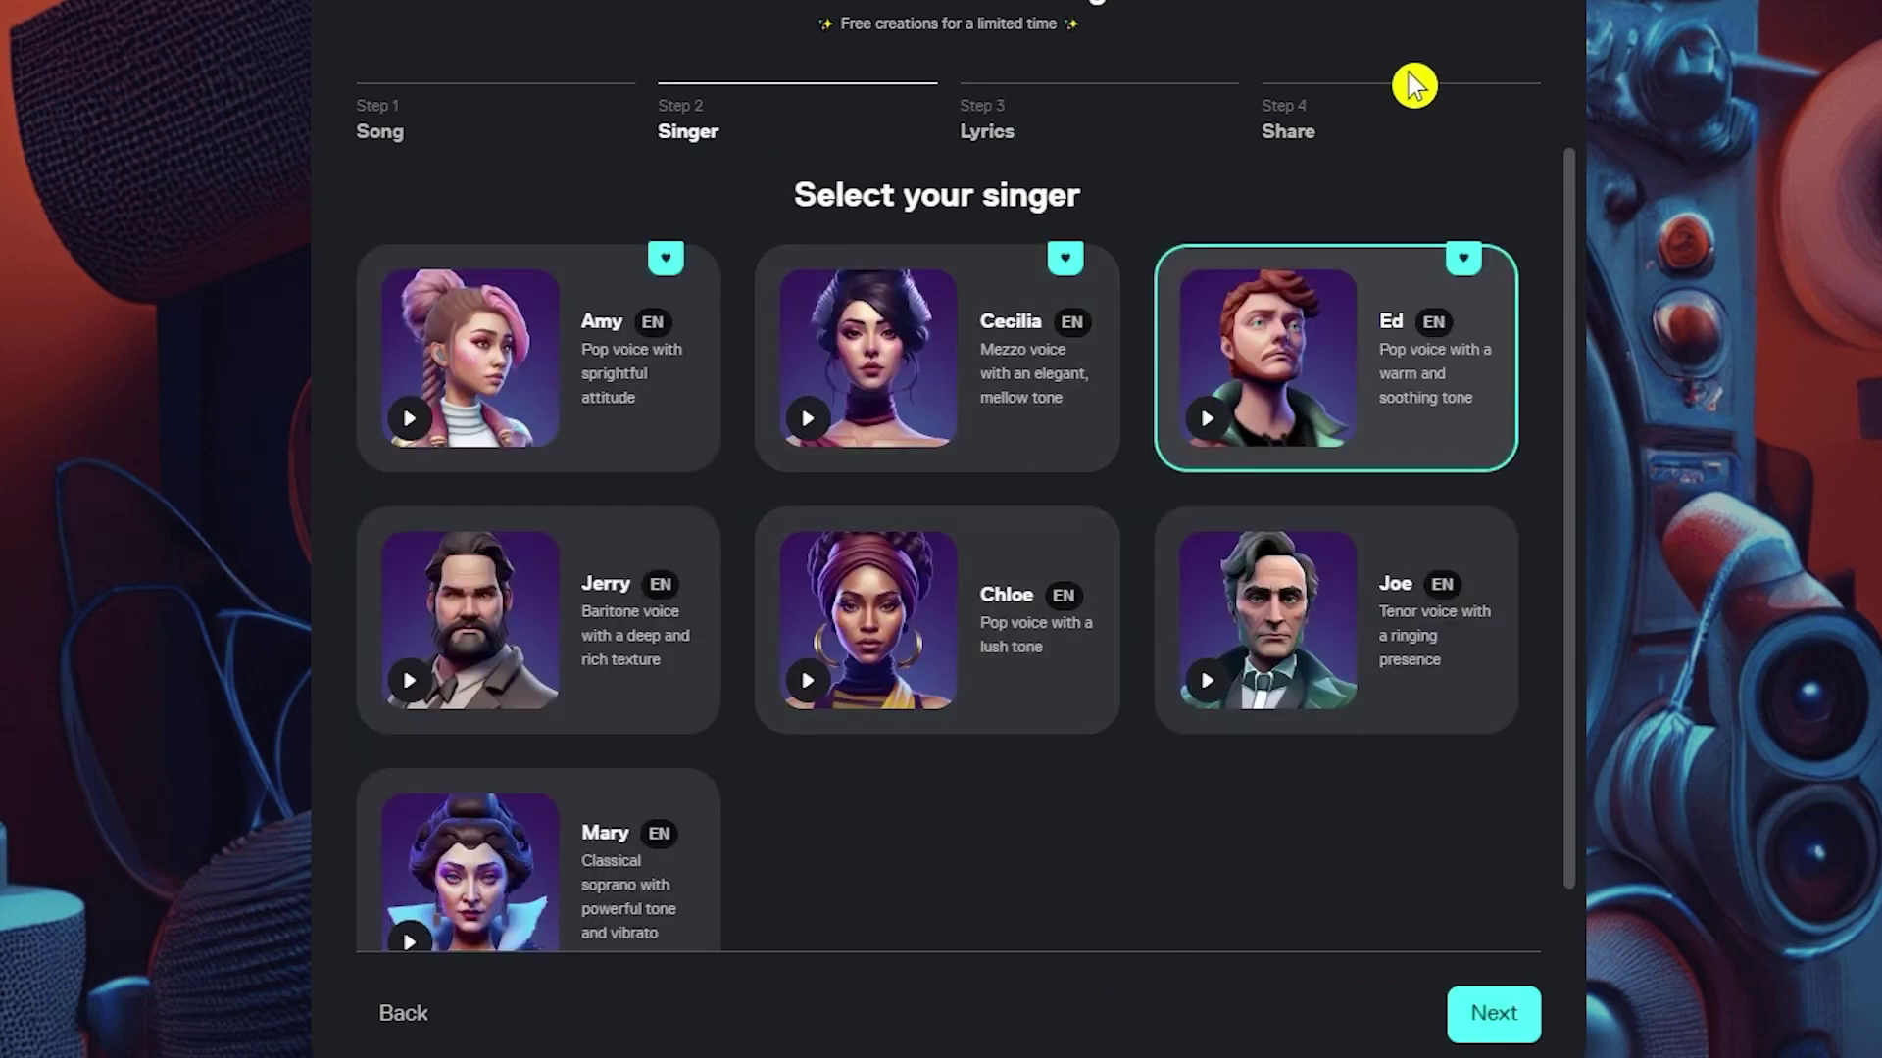
pyautogui.doubleClick(1302, 105)
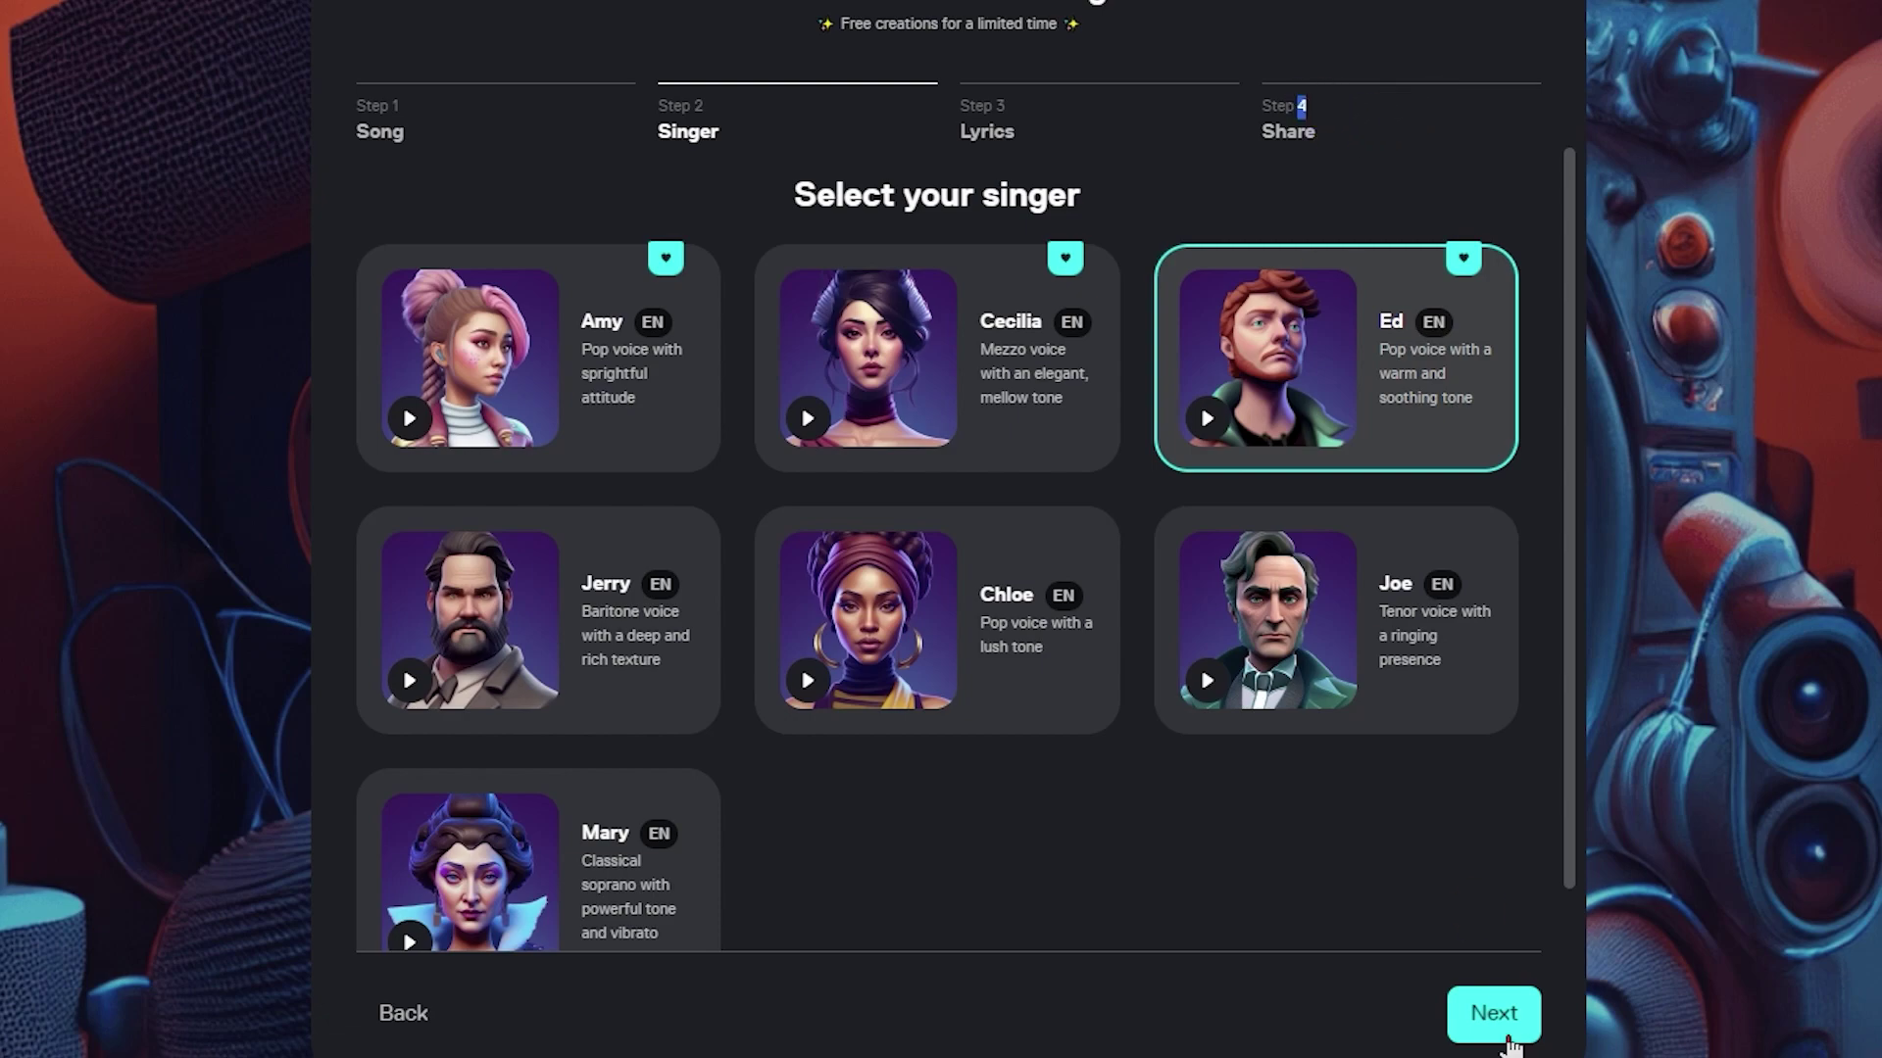